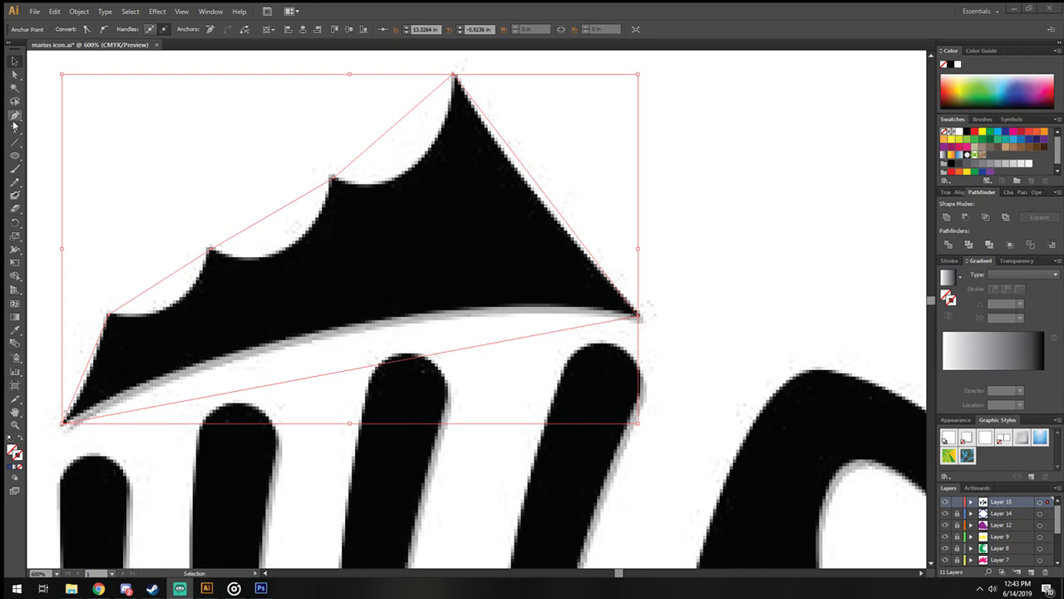
Step: Curve the fin path at its right tip, bottom-left corner and curved base
{"action": "left_click_drag", "start_coordinate": [15, 115], "coordinate": [83, 155]}
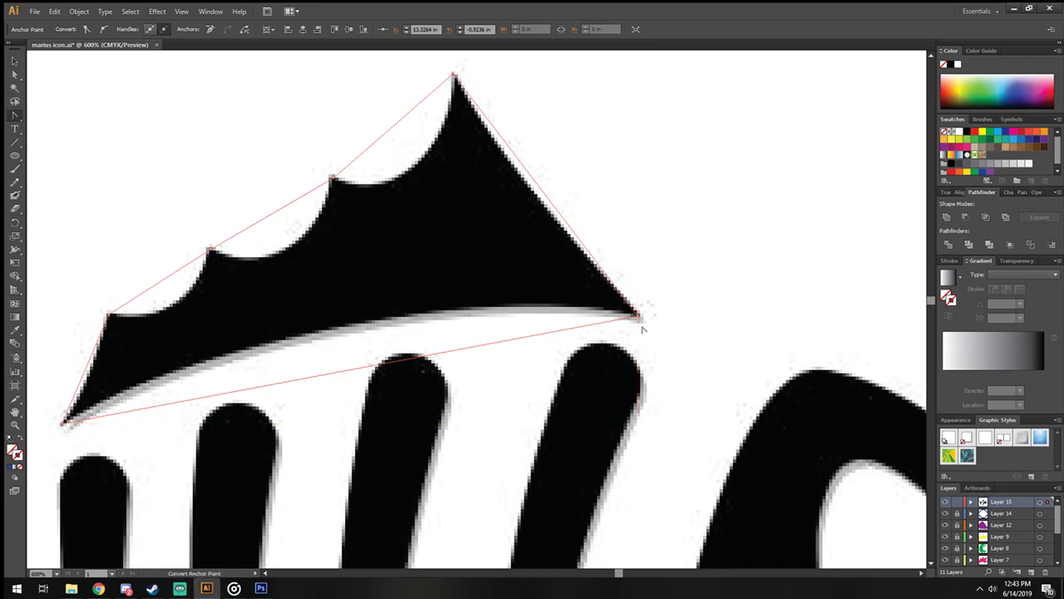
{"action": "mouse_move", "coordinate": [638, 316]}
{"action": "left_mouse_down"}
{"action": "mouse_move", "coordinate": [650, 349]}
{"action": "mouse_move", "coordinate": [374, 247]}
{"action": "mouse_move", "coordinate": [331, 266]}
{"action": "mouse_move", "coordinate": [344, 254]}
{"action": "mouse_move", "coordinate": [410, 259]}
{"action": "left_mouse_up"}
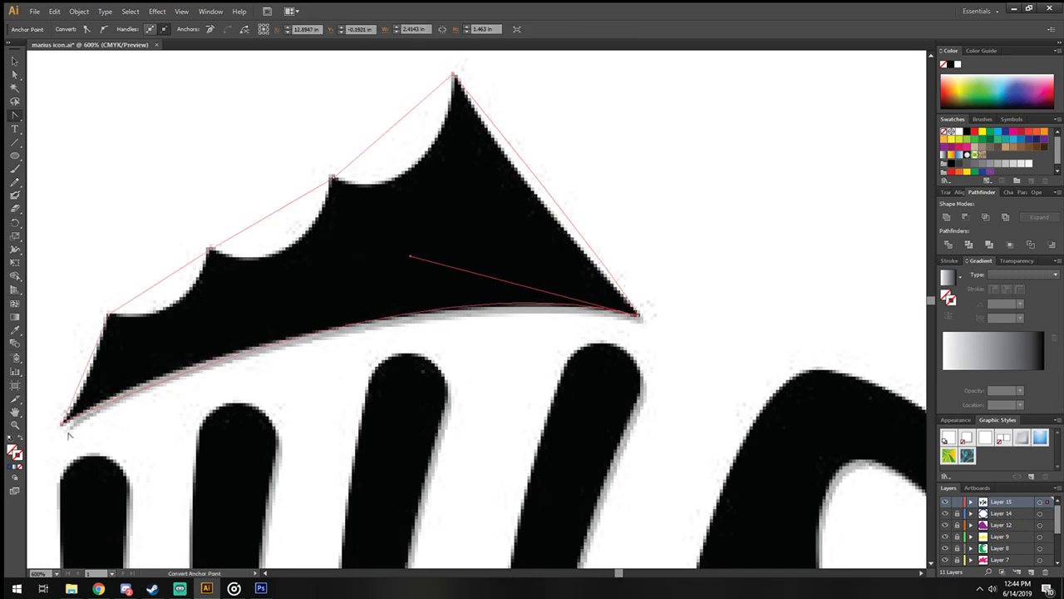
{"action": "mouse_move", "coordinate": [62, 420]}
{"action": "left_mouse_down"}
{"action": "mouse_move", "coordinate": [83, 448]}
{"action": "mouse_move", "coordinate": [72, 432]}
{"action": "mouse_move", "coordinate": [112, 381]}
{"action": "left_mouse_up"}
{"action": "left_click", "coordinate": [339, 311]}
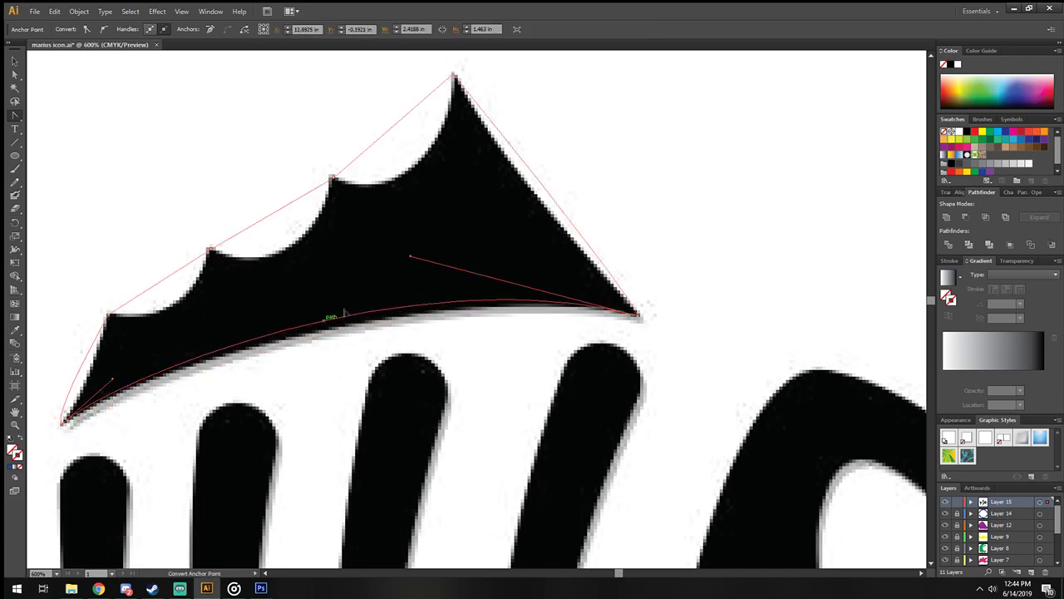
{"action": "left_click_drag", "start_coordinate": [410, 256], "coordinate": [430, 272]}
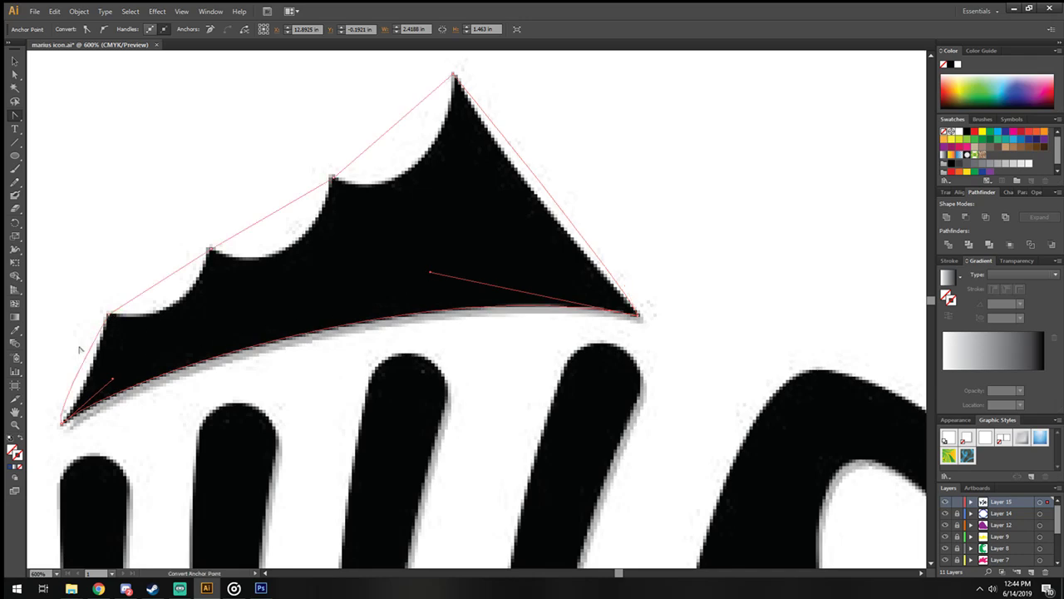
{"action": "left_click_drag", "start_coordinate": [63, 424], "coordinate": [57, 420]}
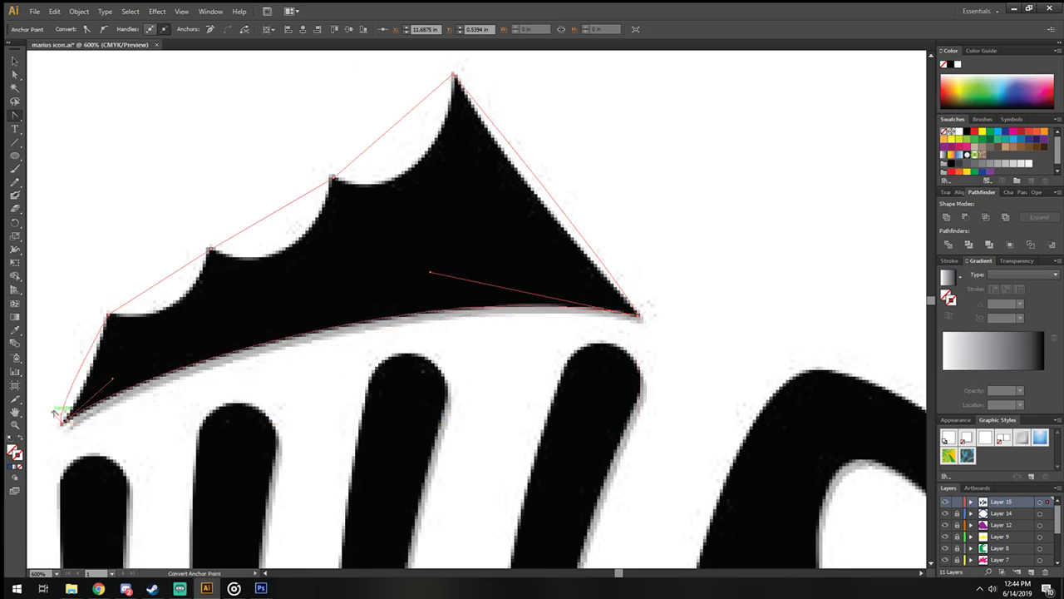
Step: Fit the fin path to the first scallop, left edge and top peak with curve handles
{"action": "left_click", "coordinate": [94, 392]}
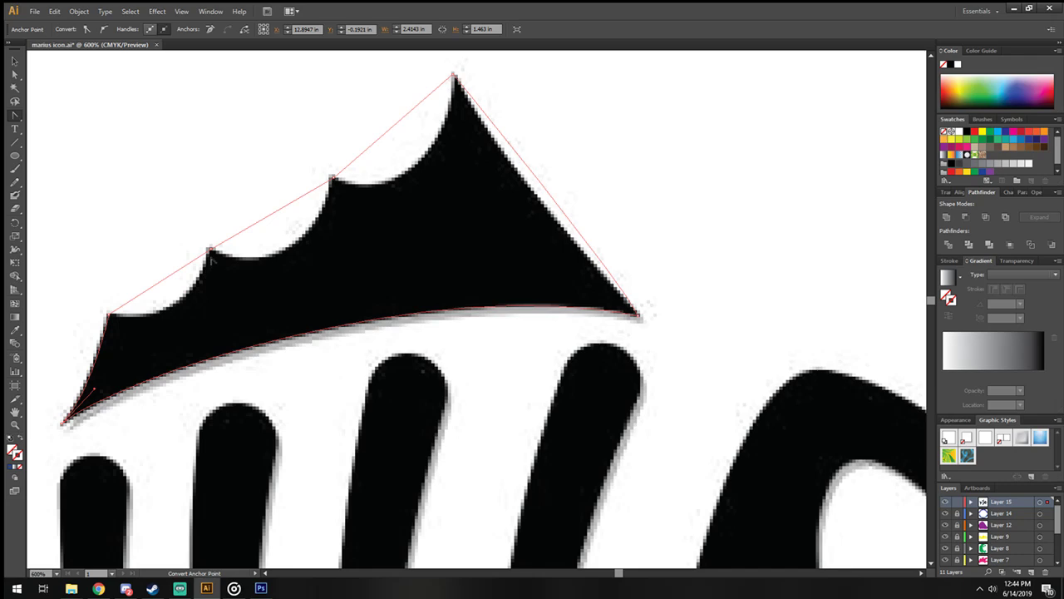
{"action": "left_click_drag", "start_coordinate": [209, 249], "coordinate": [306, 299]}
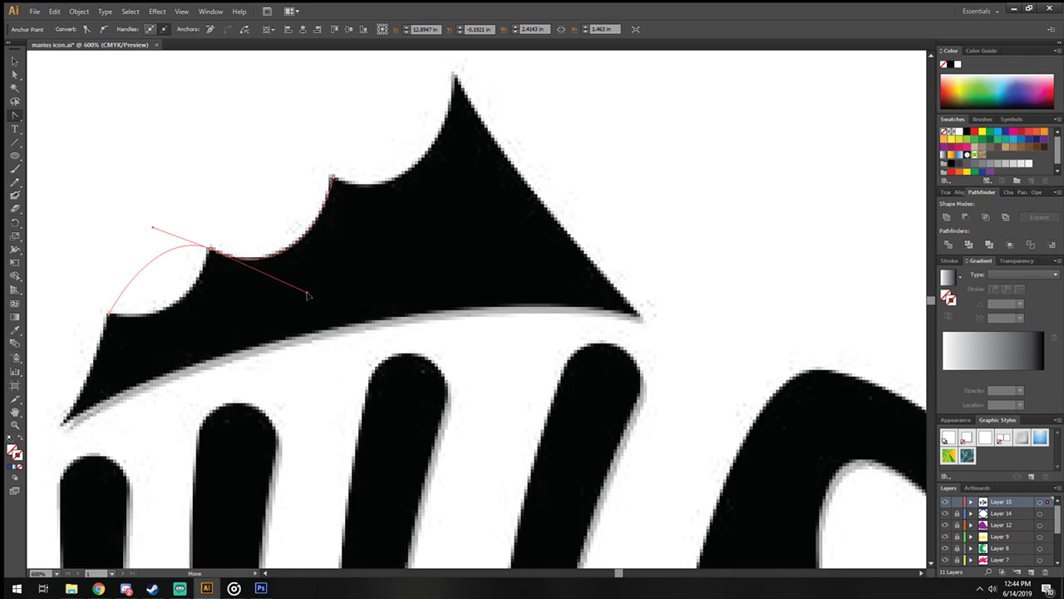
{"action": "left_click_drag", "start_coordinate": [306, 299], "coordinate": [310, 288]}
{"action": "left_click", "coordinate": [211, 247]}
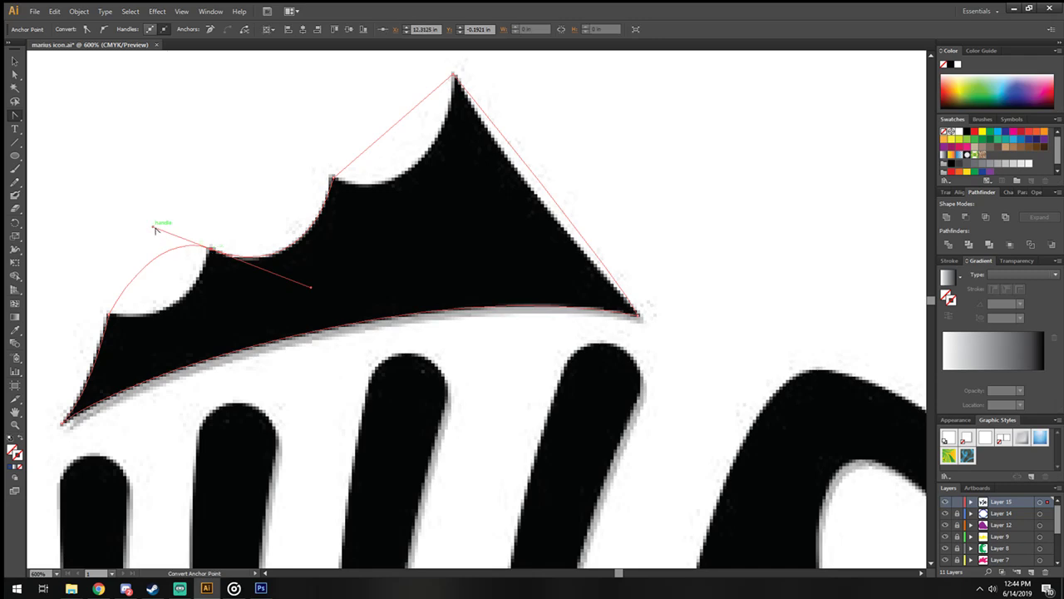
{"action": "left_click_drag", "start_coordinate": [154, 228], "coordinate": [191, 333]}
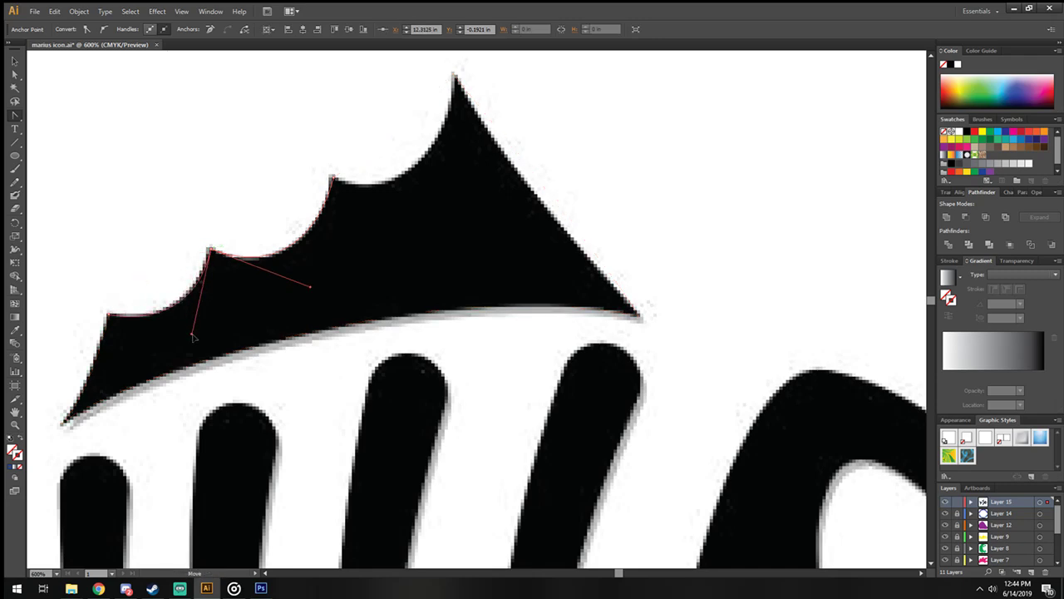
{"action": "left_click", "coordinate": [356, 187]}
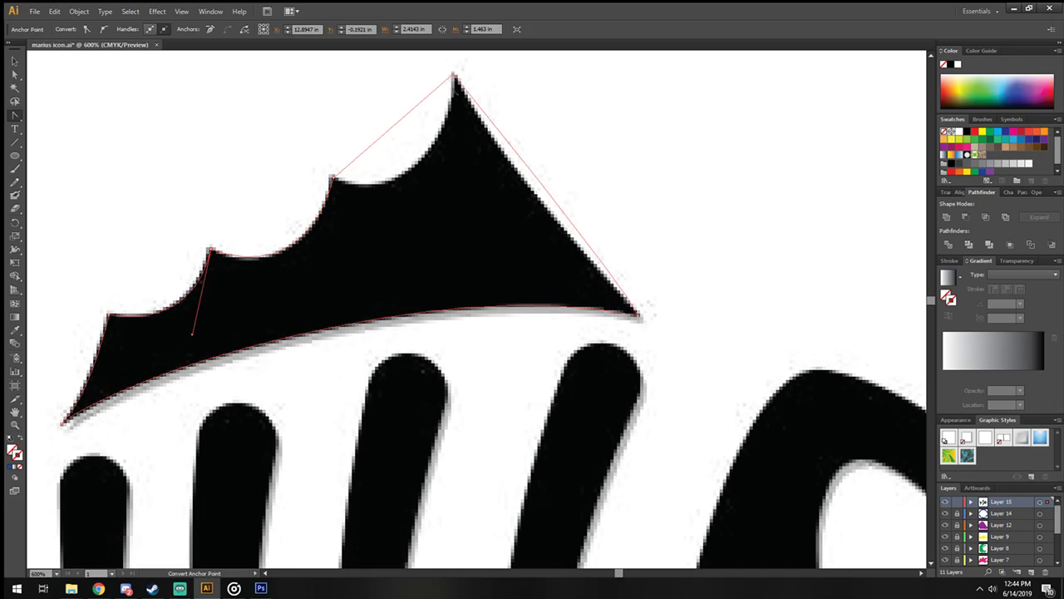
{"action": "mouse_move", "coordinate": [453, 75]}
{"action": "left_mouse_down"}
{"action": "mouse_move", "coordinate": [491, 95]}
{"action": "mouse_move", "coordinate": [543, 236]}
{"action": "left_mouse_up"}
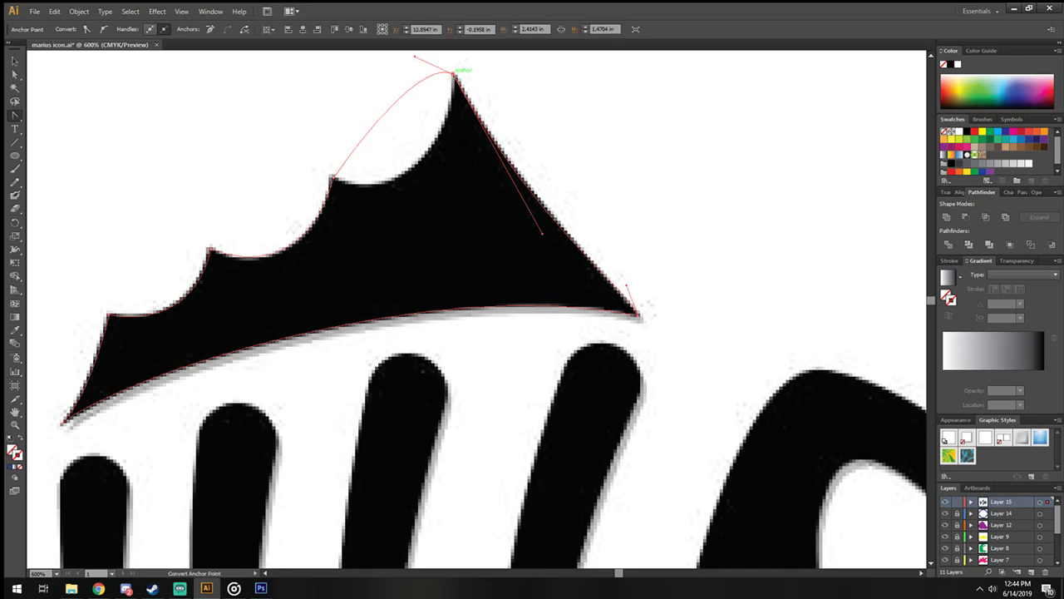
{"action": "mouse_move", "coordinate": [418, 60]}
{"action": "left_mouse_down"}
{"action": "mouse_move", "coordinate": [447, 221]}
{"action": "mouse_move", "coordinate": [434, 264]}
{"action": "left_mouse_up"}
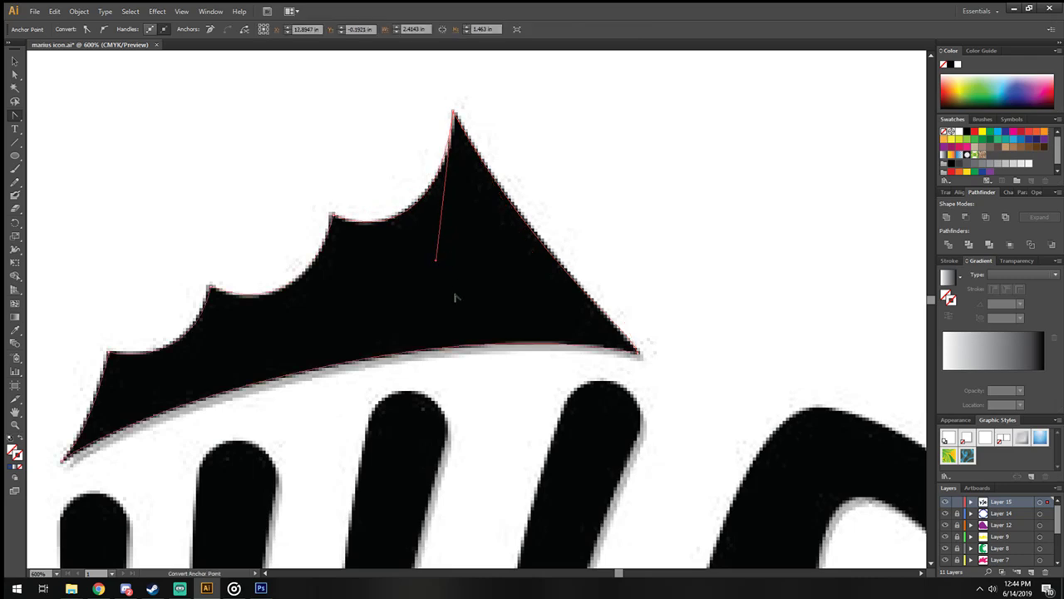
Step: Zoom in on the fish head and draw a Pen line from the head's top to the upper jaw tip
{"action": "key", "text": "ctrl+1"}
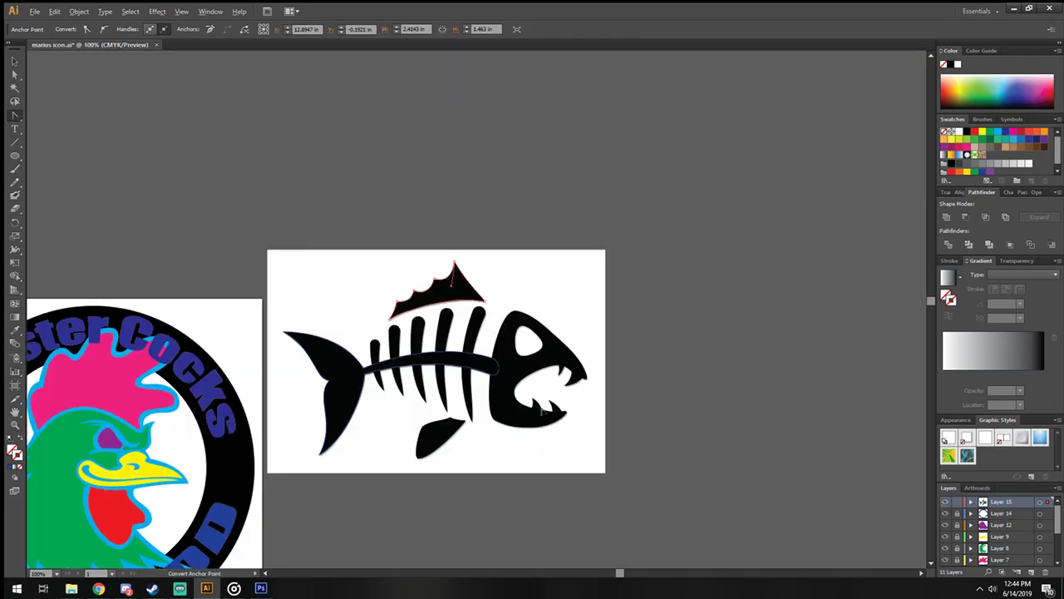
{"action": "key", "text": "alt"}
{"action": "scroll", "coordinate": [488, 463], "scroll_direction": "up", "scroll_amount": 2}
{"action": "scroll", "coordinate": [516, 411], "scroll_direction": "up", "scroll_amount": 1}
{"action": "scroll", "coordinate": [604, 343], "scroll_direction": "down", "scroll_amount": 1}
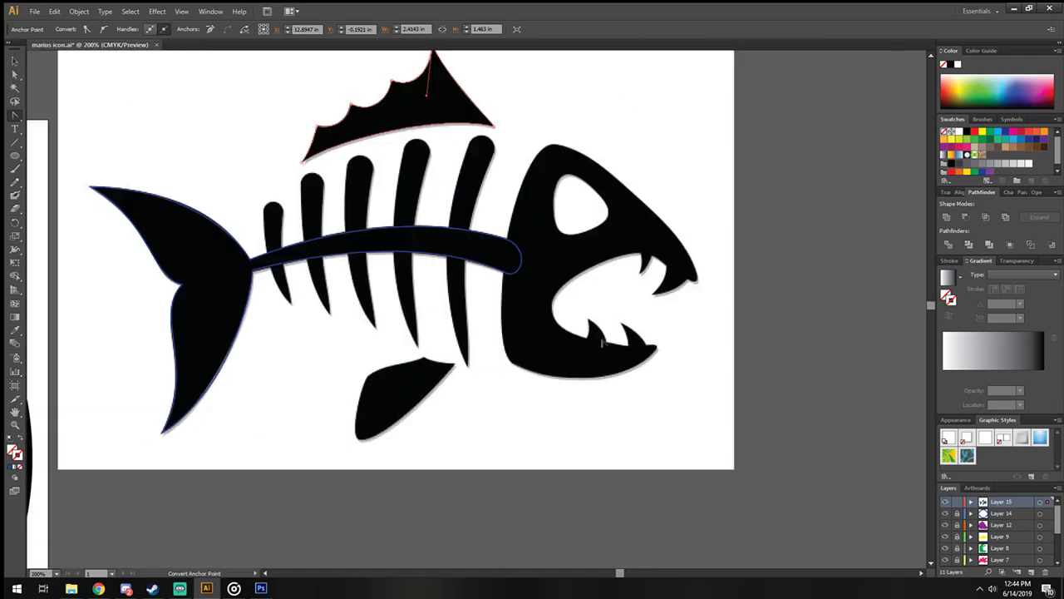
{"action": "scroll", "coordinate": [691, 306], "scroll_direction": "up", "scroll_amount": 1}
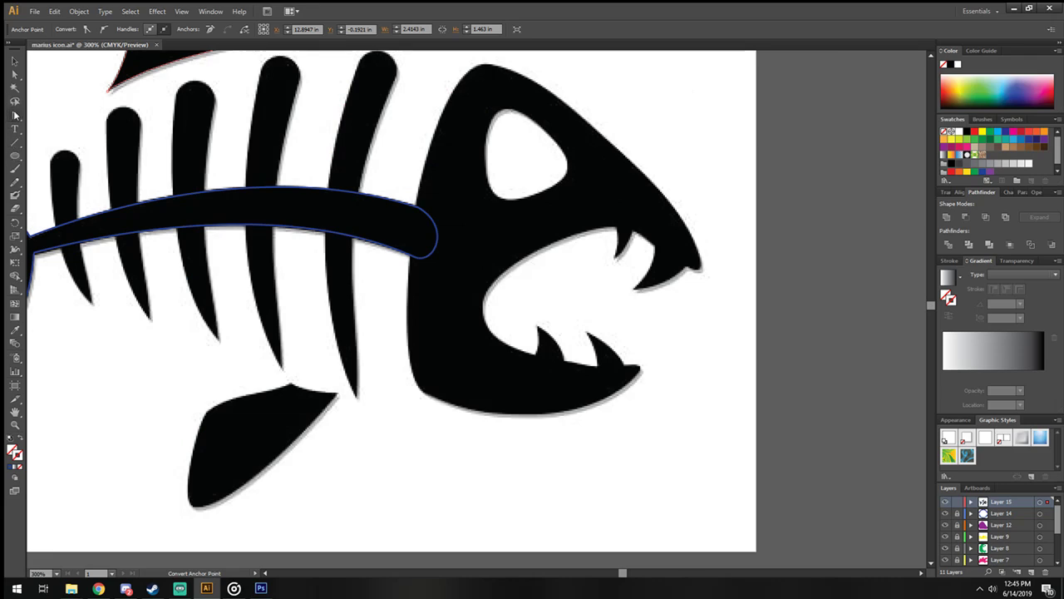
{"action": "left_click_drag", "start_coordinate": [15, 114], "coordinate": [42, 123]}
{"action": "left_click", "coordinate": [484, 66]}
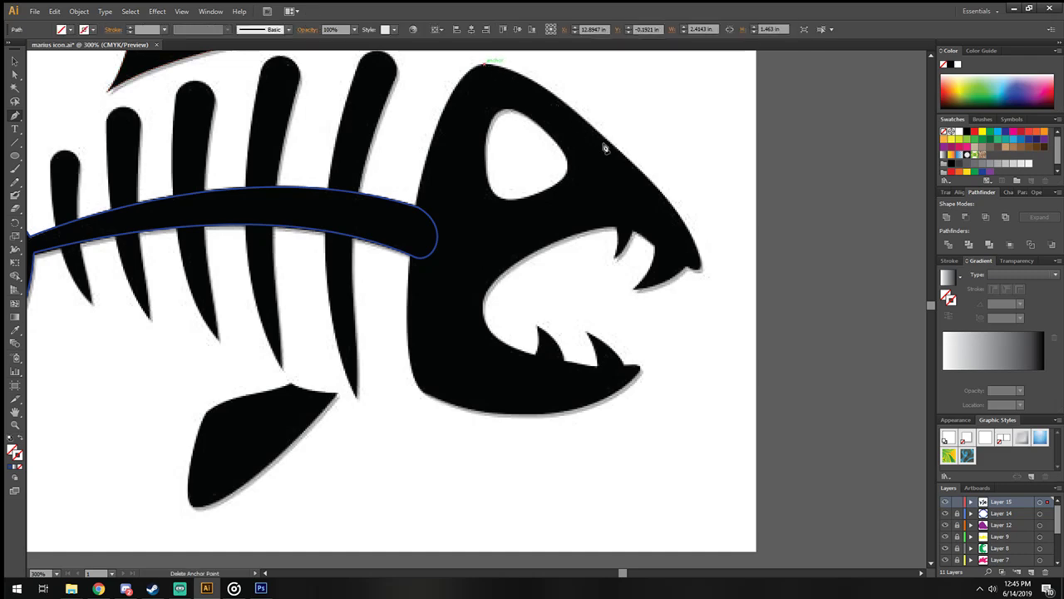
{"action": "left_click", "coordinate": [700, 267]}
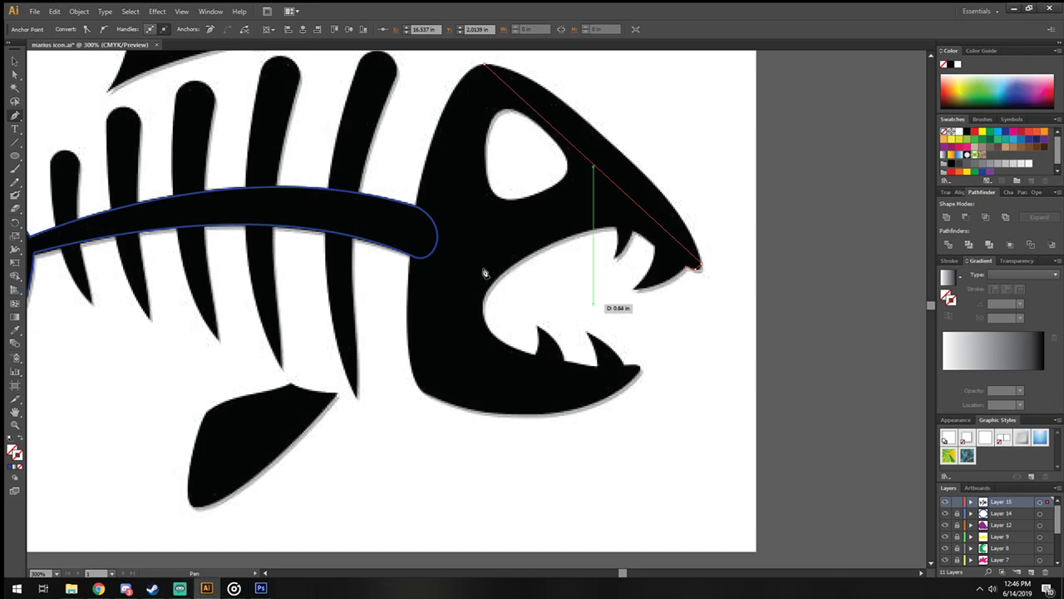
Step: Continue the head path from the jaw tip back to the mouth's rear corner
{"action": "left_click", "coordinate": [14, 61]}
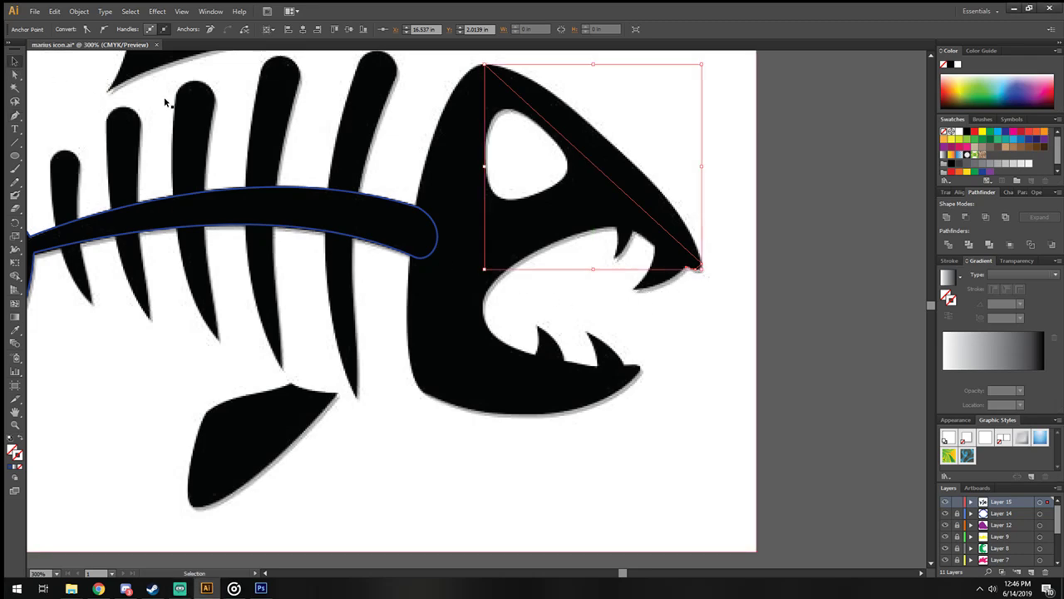
{"action": "left_click", "coordinate": [14, 115]}
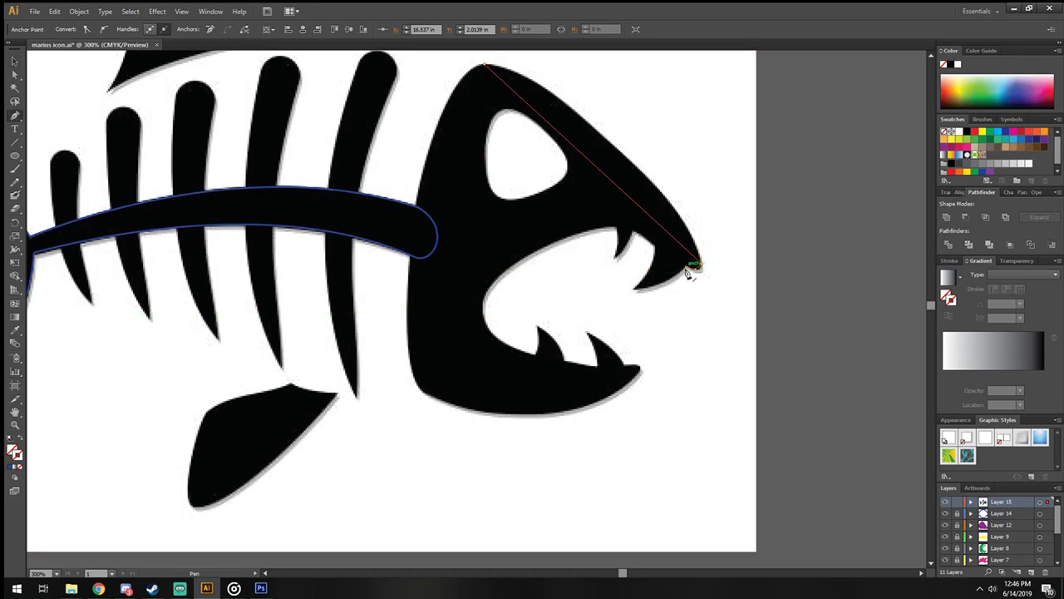
{"action": "mouse_move", "coordinate": [689, 273]}
{"action": "left_mouse_down"}
{"action": "mouse_move", "coordinate": [637, 293]}
{"action": "mouse_move", "coordinate": [656, 252]}
{"action": "mouse_move", "coordinate": [635, 236]}
{"action": "mouse_move", "coordinate": [617, 263]}
{"action": "mouse_move", "coordinate": [616, 234]}
{"action": "left_mouse_up"}
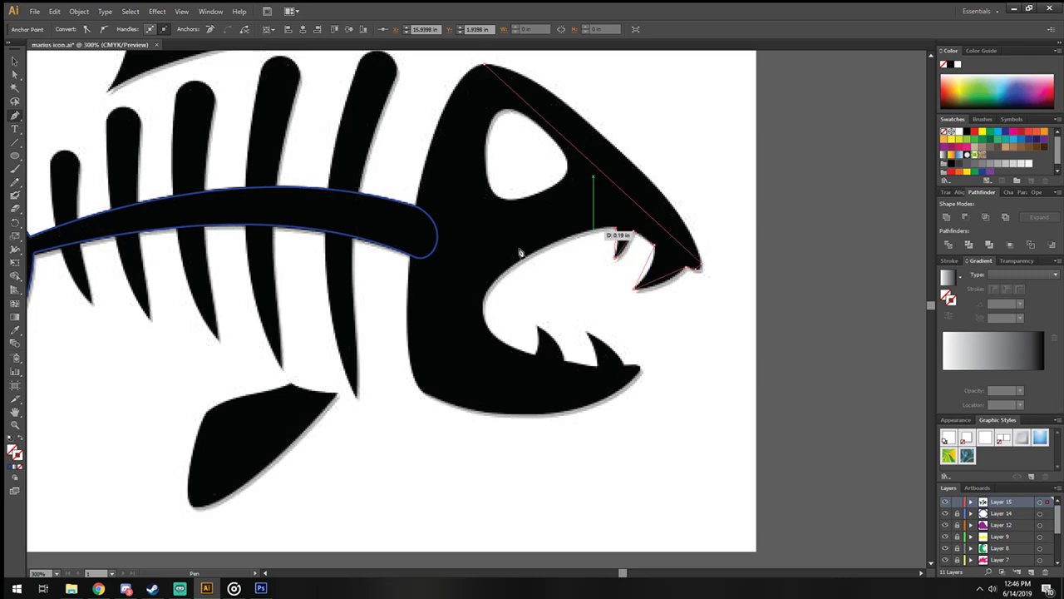
{"action": "left_click", "coordinate": [484, 313]}
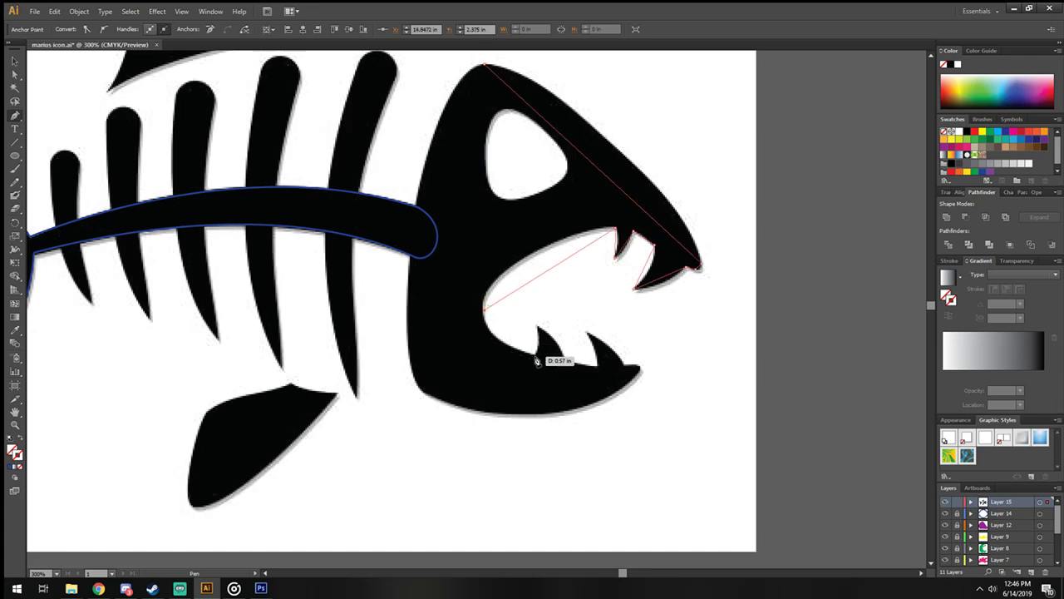
Step: Trace the lower teeth, lower jaw and back of head, closing the path at the top
{"action": "left_click", "coordinate": [536, 356]}
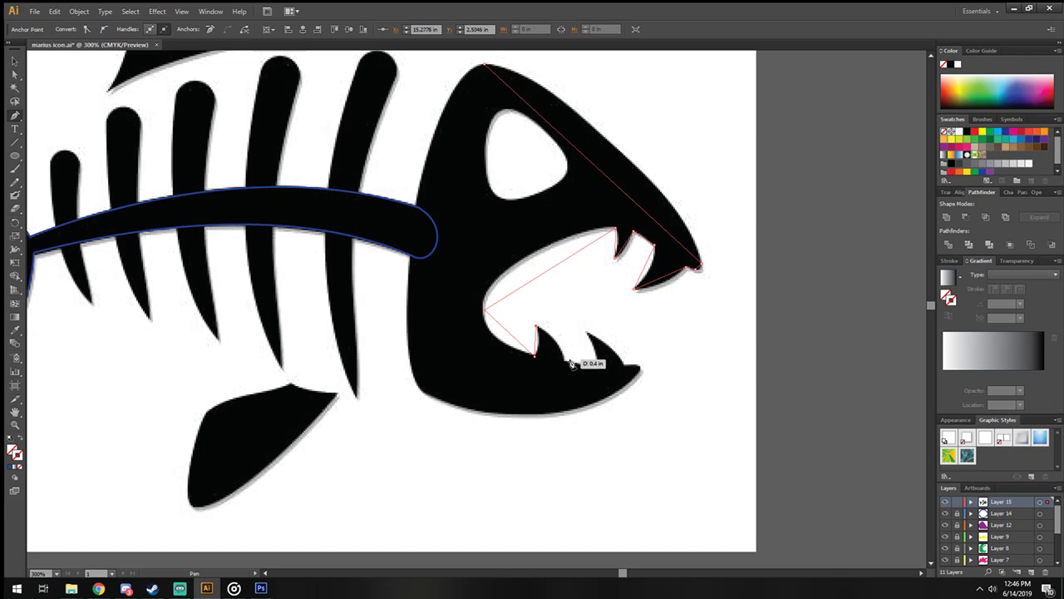
{"action": "left_click", "coordinate": [571, 363]}
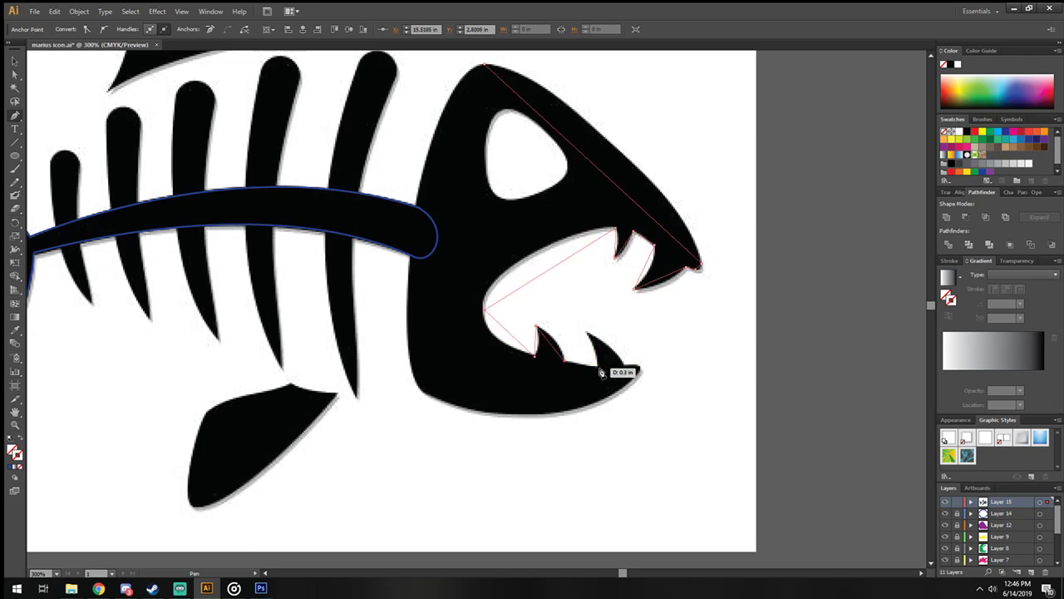
{"action": "left_click", "coordinate": [599, 367]}
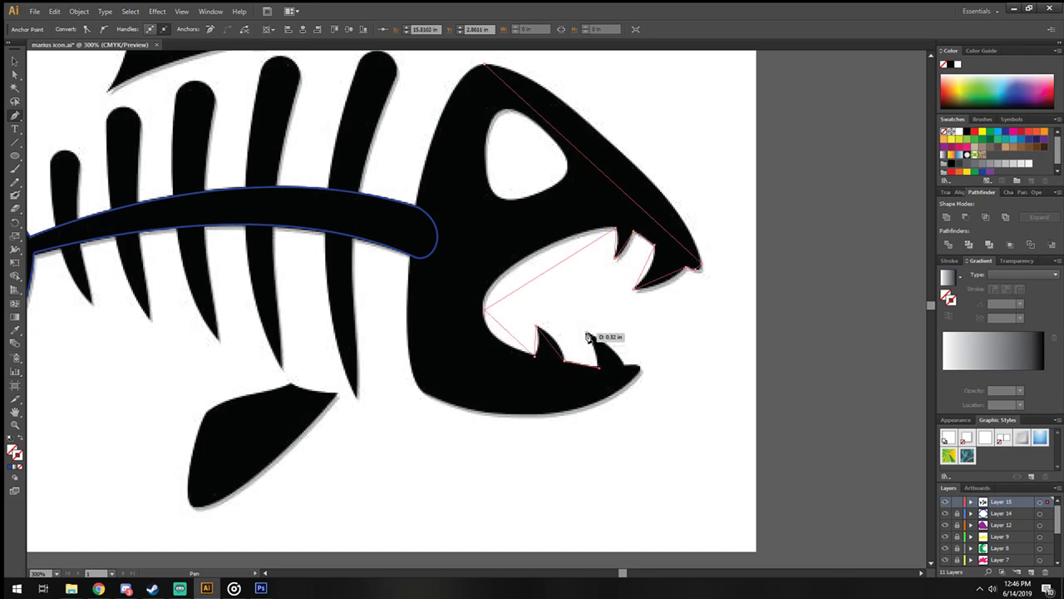
{"action": "left_click", "coordinate": [588, 337]}
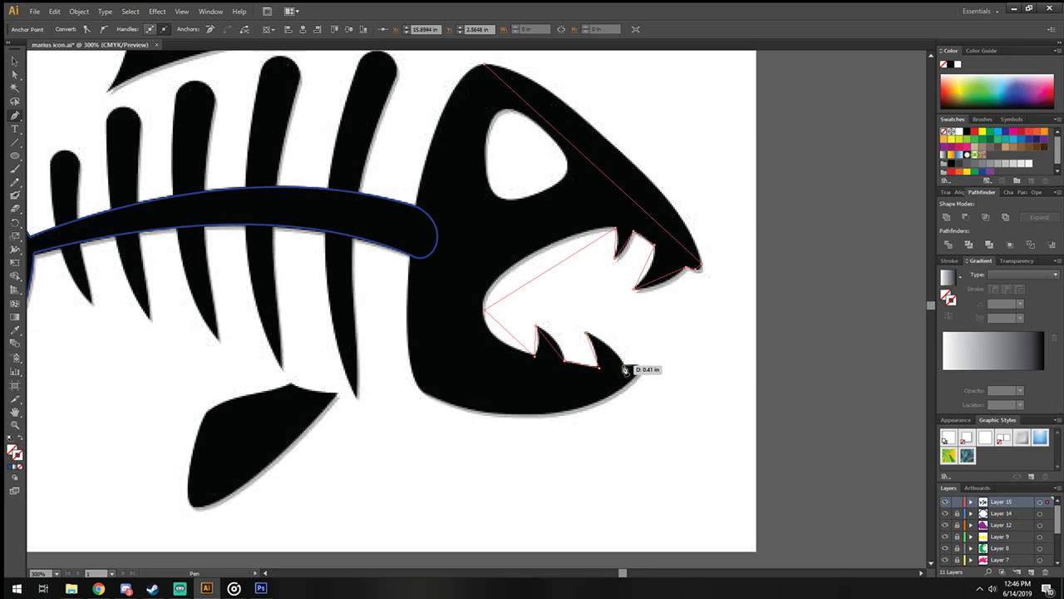
{"action": "left_click", "coordinate": [629, 369]}
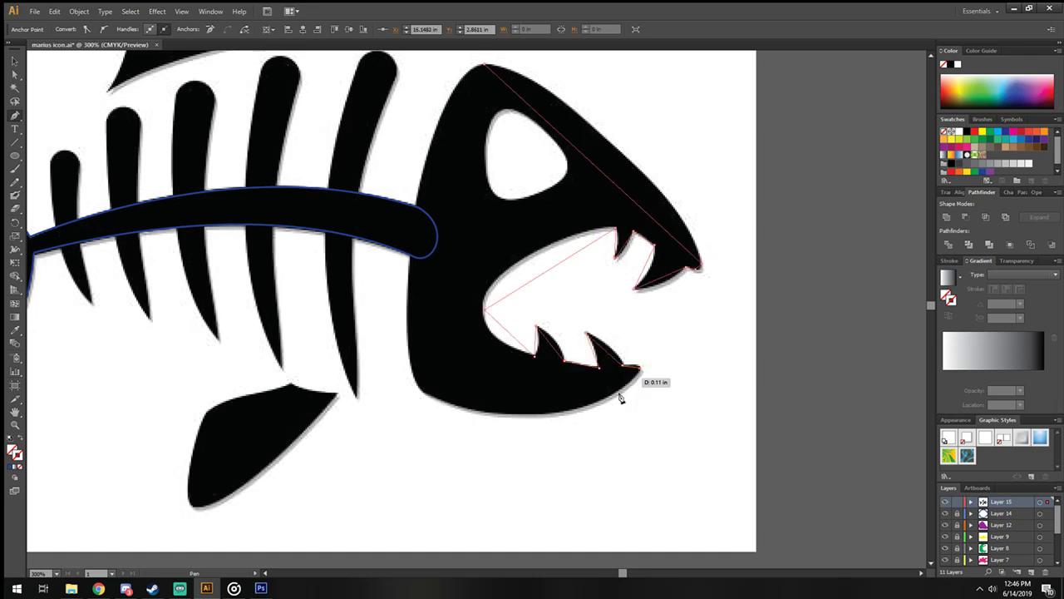
{"action": "left_click", "coordinate": [527, 414]}
{"action": "left_click", "coordinate": [410, 316]}
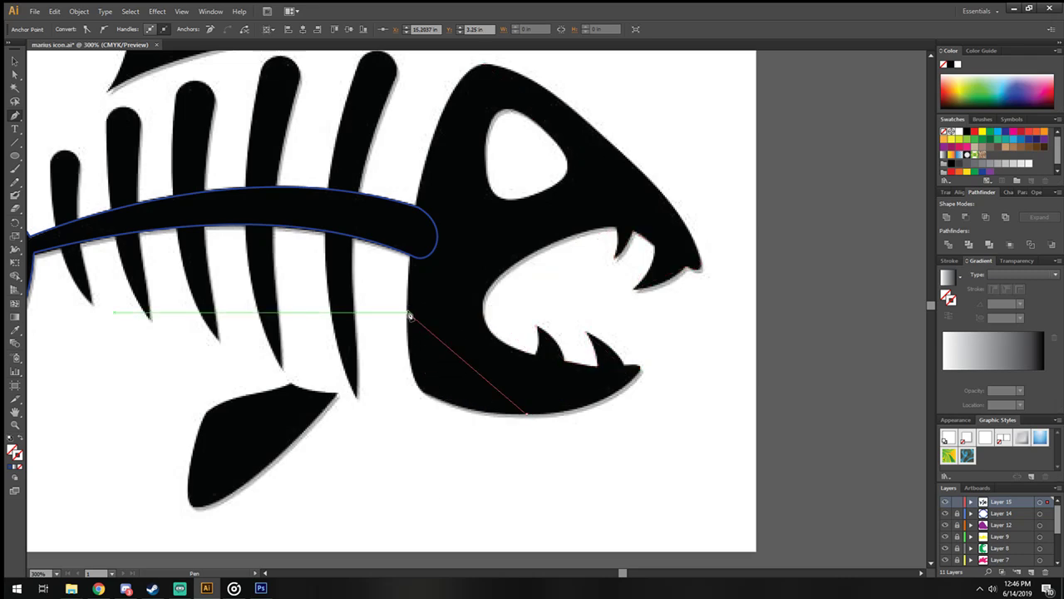
{"action": "left_click", "coordinate": [486, 70]}
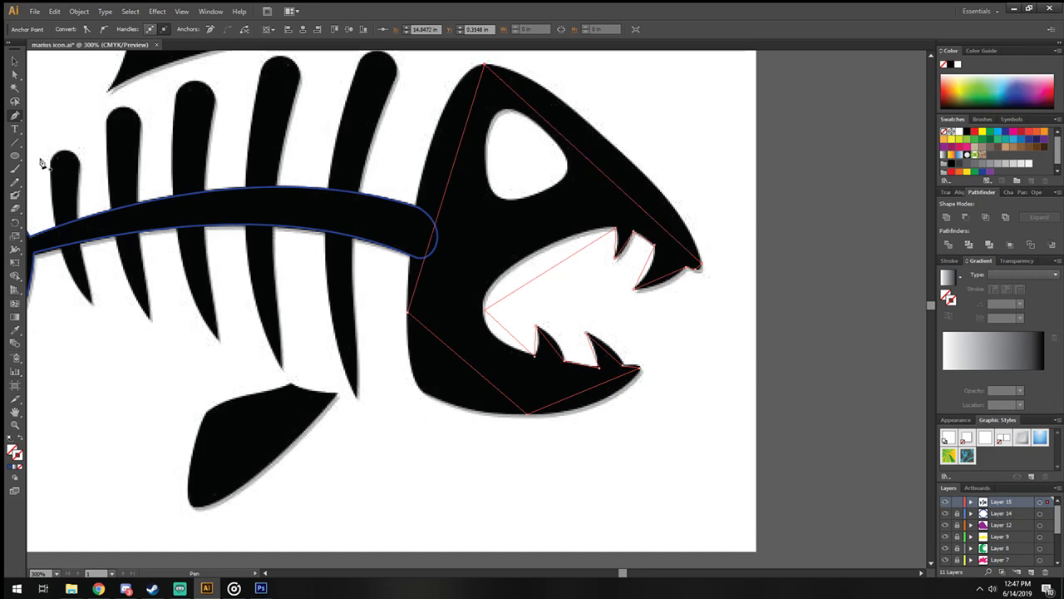
Step: Round the head path's top anchor and curve the segment toward the jaw tip
{"action": "left_click_drag", "start_coordinate": [14, 114], "coordinate": [67, 152]}
{"action": "left_click_drag", "start_coordinate": [484, 66], "coordinate": [496, 64]}
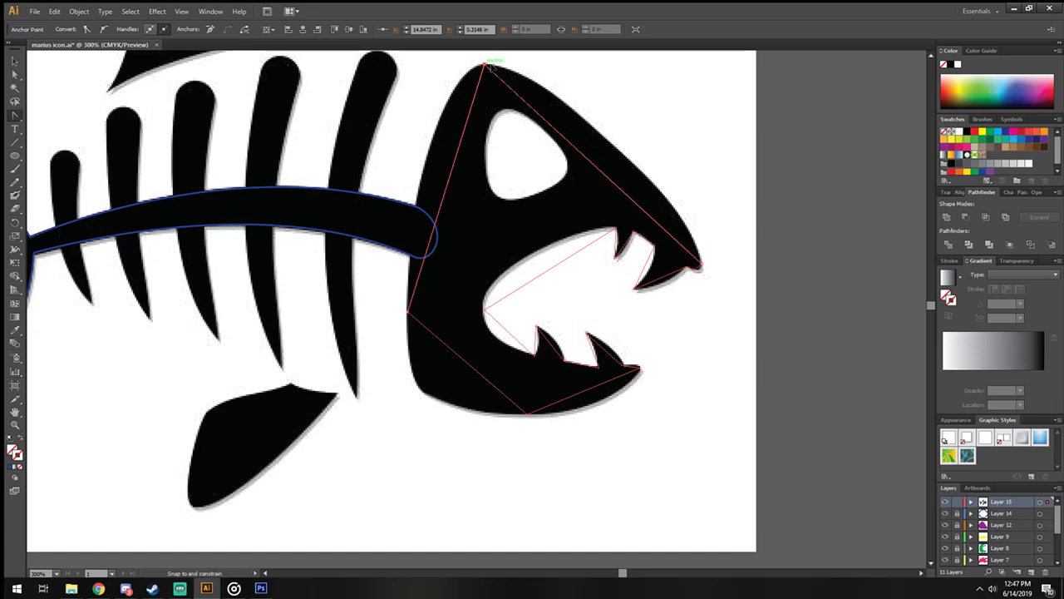
{"action": "key", "text": "ctrl+z"}
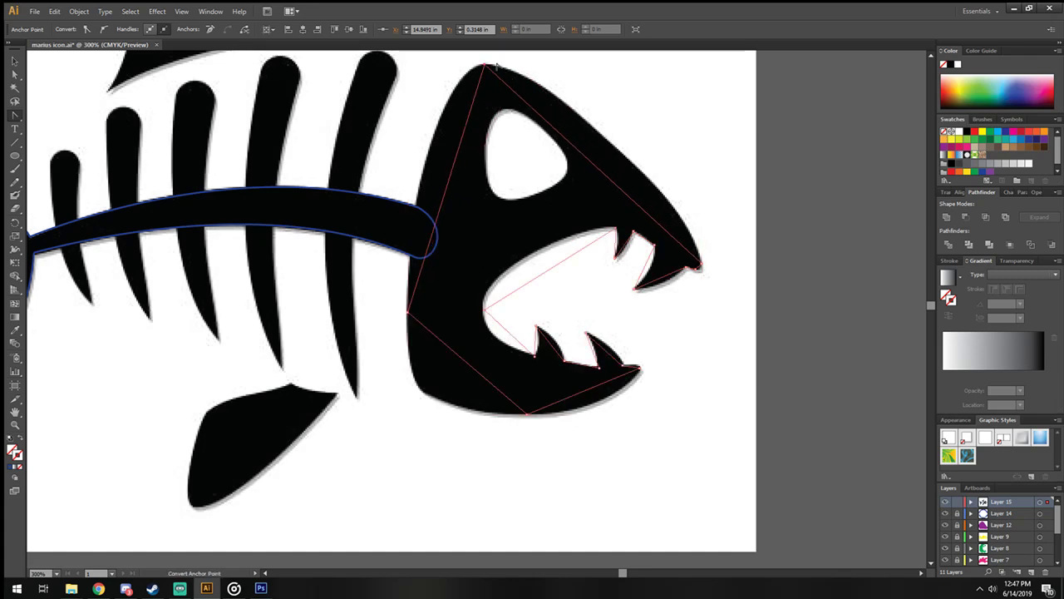
{"action": "mouse_move", "coordinate": [485, 66]}
{"action": "left_mouse_down"}
{"action": "mouse_move", "coordinate": [555, 66]}
{"action": "mouse_move", "coordinate": [535, 72]}
{"action": "left_mouse_up"}
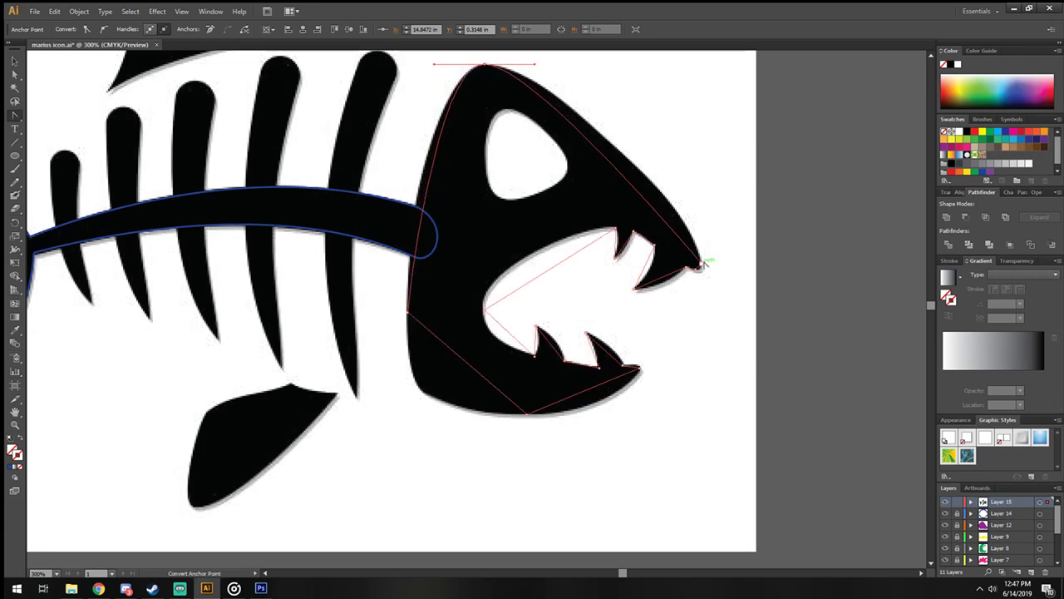
{"action": "mouse_move", "coordinate": [700, 264]}
{"action": "left_mouse_down"}
{"action": "mouse_move", "coordinate": [704, 272]}
{"action": "mouse_move", "coordinate": [705, 210]}
{"action": "left_mouse_up"}
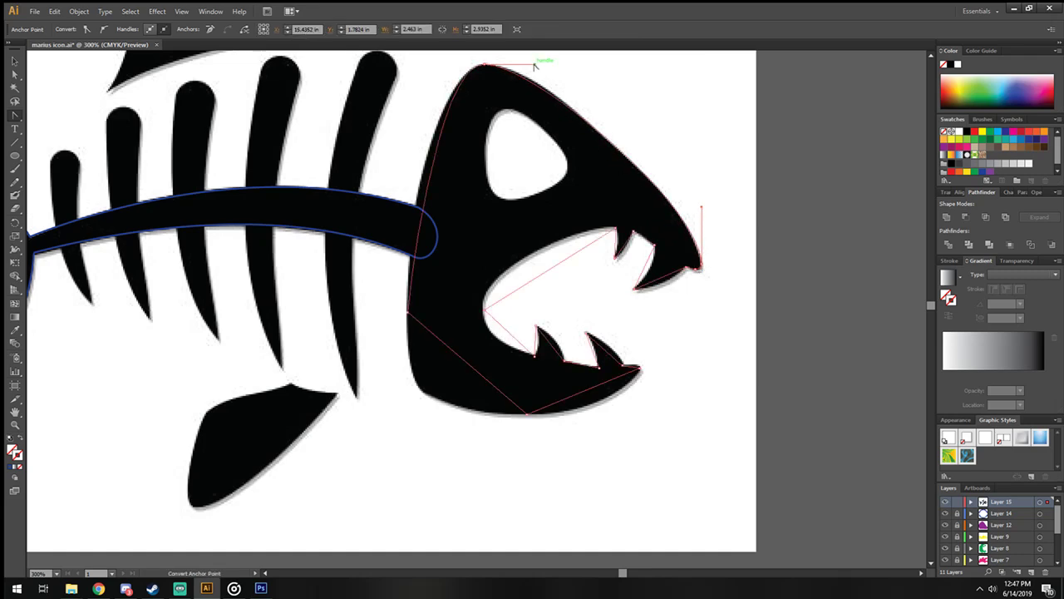
{"action": "left_click_drag", "start_coordinate": [534, 65], "coordinate": [548, 68]}
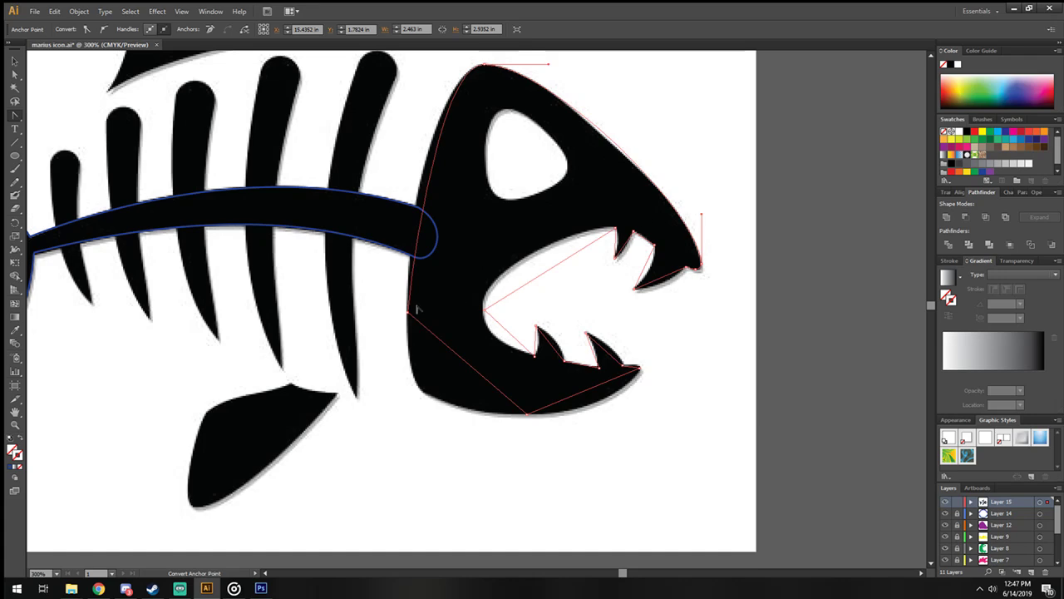
Step: Curve the head path along the back of the head, the jaw bottom and lower tooth tip
{"action": "mouse_move", "coordinate": [408, 312]}
{"action": "left_mouse_down"}
{"action": "mouse_move", "coordinate": [398, 282]}
{"action": "mouse_move", "coordinate": [400, 370]}
{"action": "left_mouse_up"}
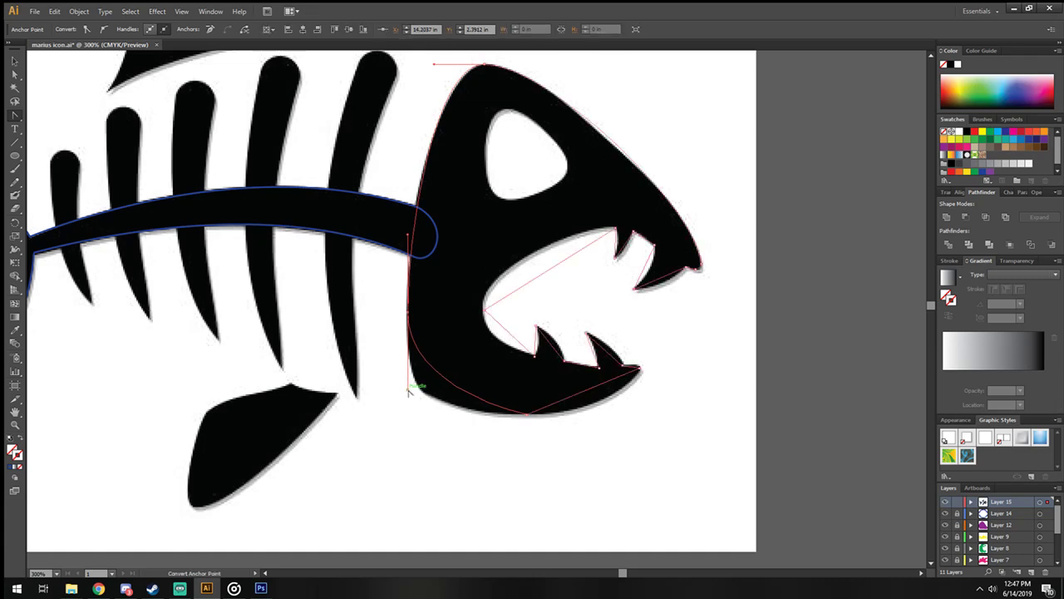
{"action": "left_click_drag", "start_coordinate": [408, 390], "coordinate": [411, 420]}
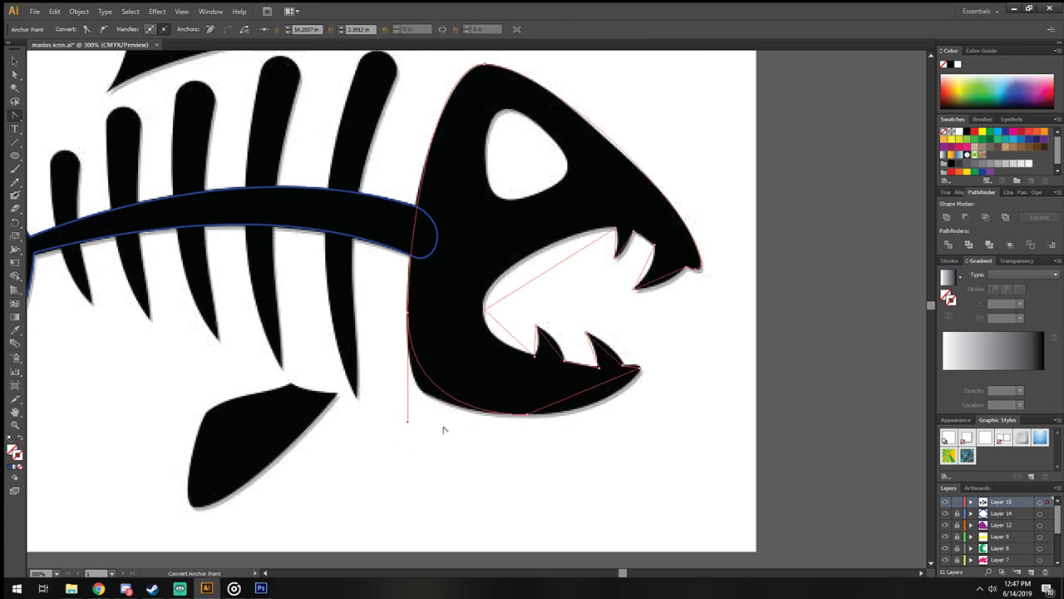
{"action": "mouse_move", "coordinate": [527, 413]}
{"action": "left_mouse_down"}
{"action": "mouse_move", "coordinate": [485, 425]}
{"action": "mouse_move", "coordinate": [407, 389]}
{"action": "left_mouse_up"}
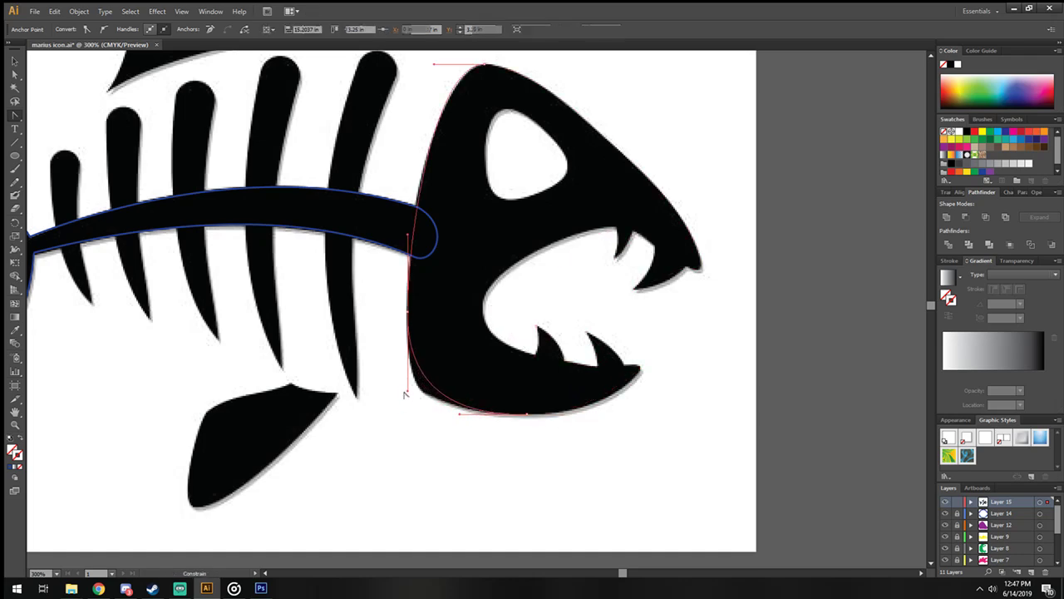
{"action": "left_click_drag", "start_coordinate": [460, 414], "coordinate": [415, 413]}
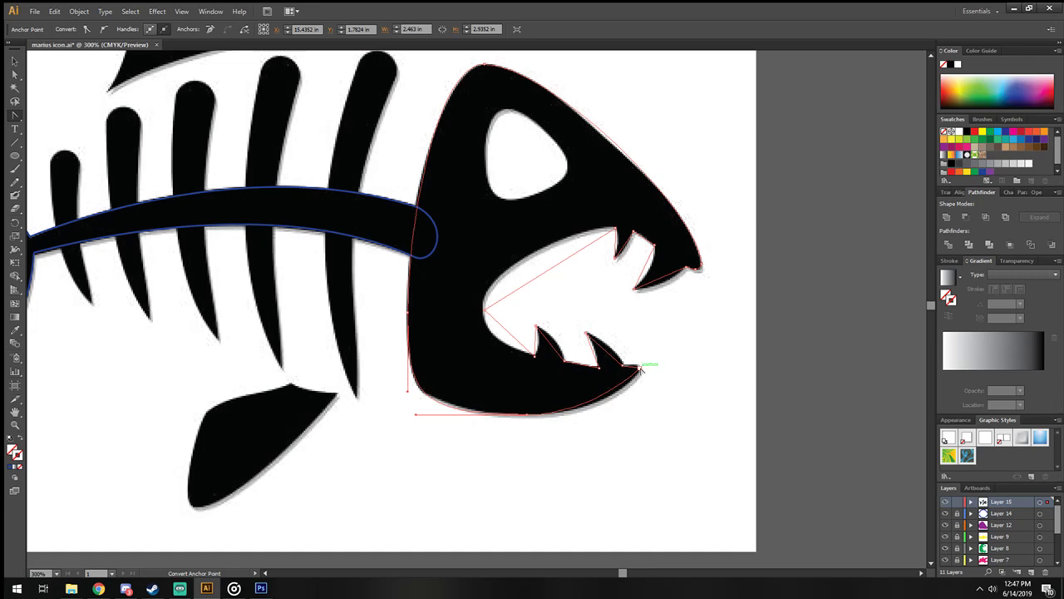
{"action": "left_click_drag", "start_coordinate": [640, 369], "coordinate": [640, 380]}
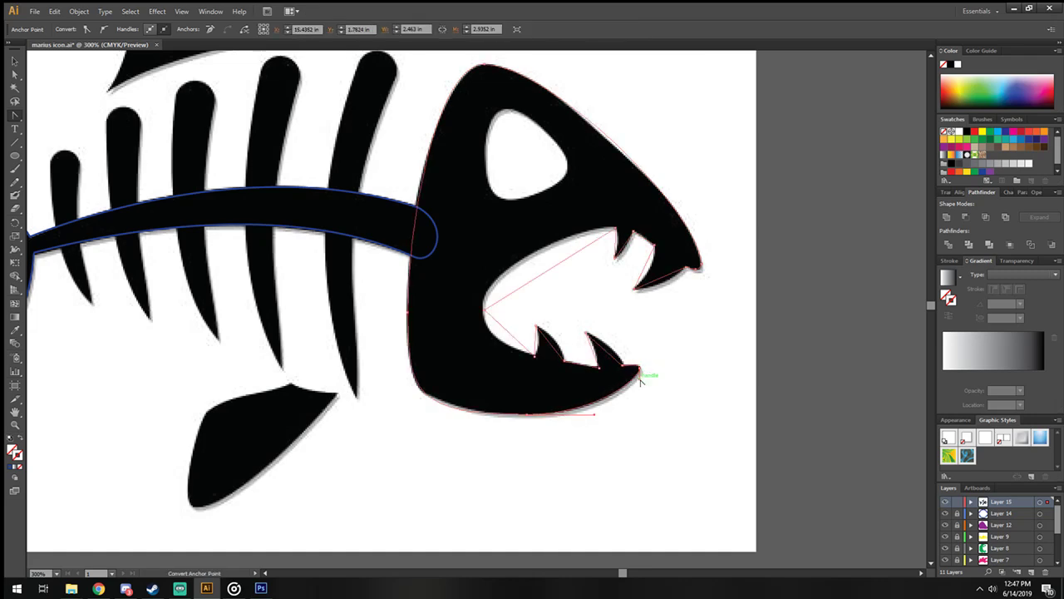
Step: Move the lower tooth-tip anchor onto the tooth's point and keep the tip sharp
{"action": "scroll", "coordinate": [611, 353], "scroll_direction": "up", "scroll_amount": 2}
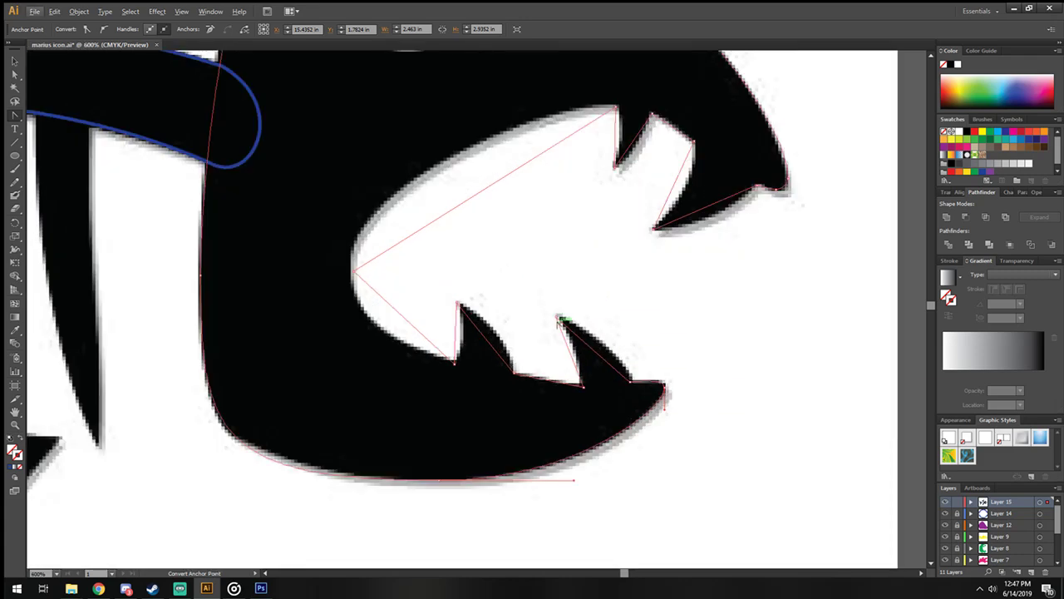
{"action": "left_click_drag", "start_coordinate": [558, 316], "coordinate": [631, 353]}
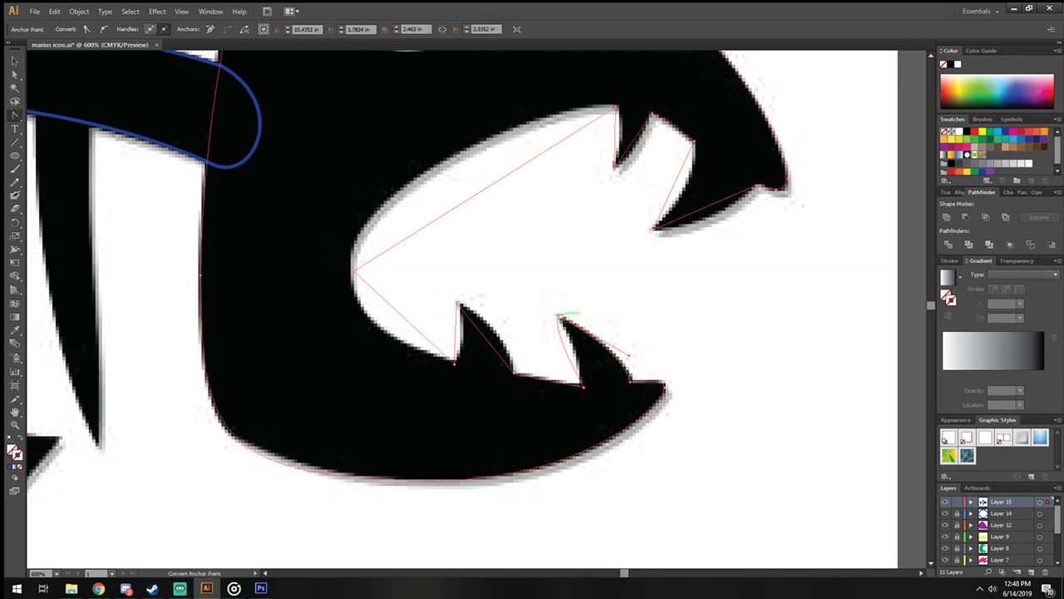
{"action": "left_click", "coordinate": [562, 317]}
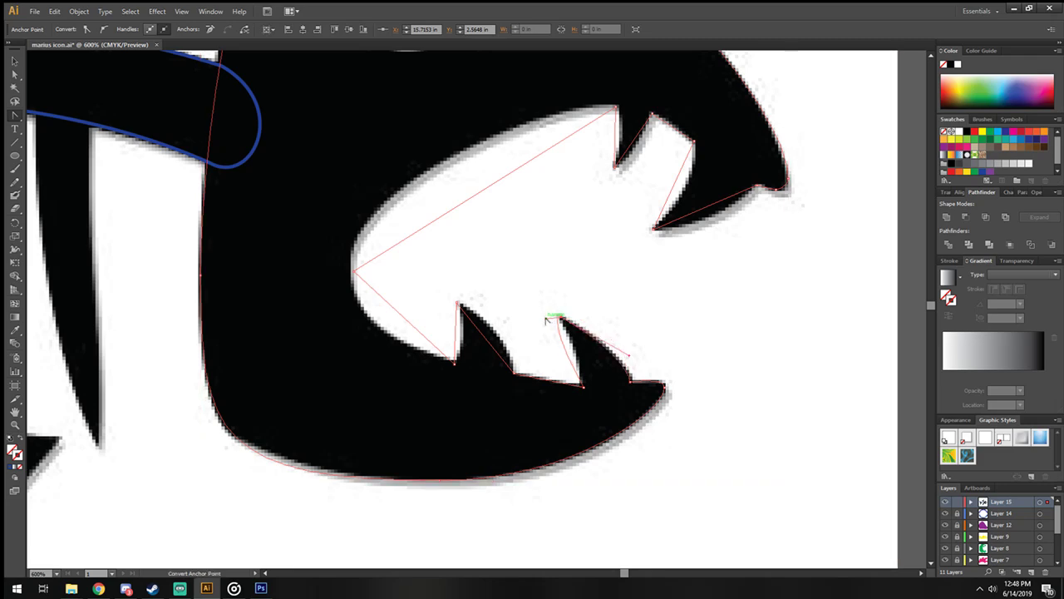
{"action": "left_click_drag", "start_coordinate": [548, 317], "coordinate": [578, 353]}
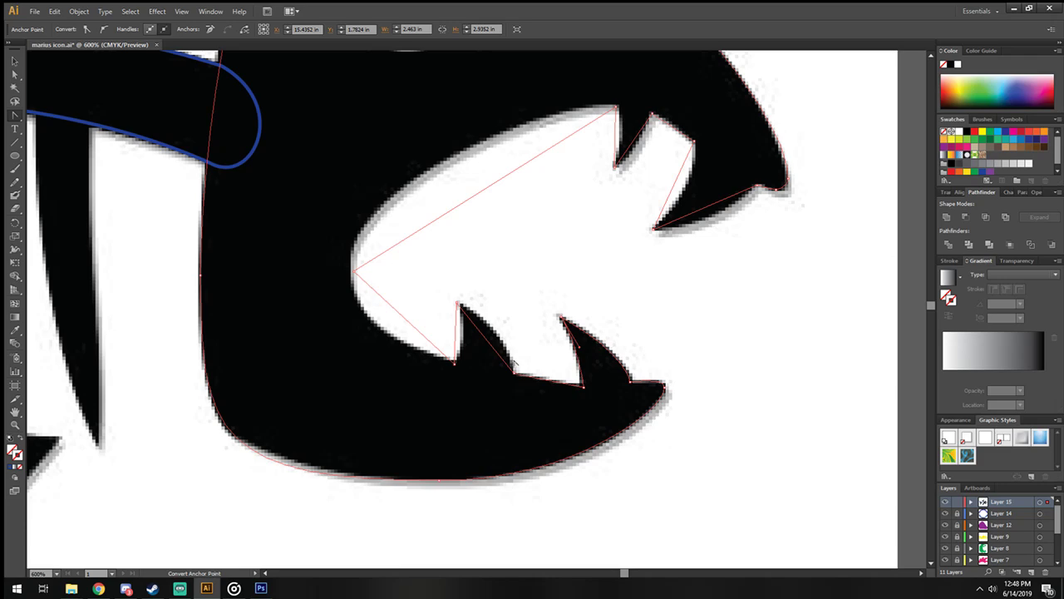
{"action": "left_click_drag", "start_coordinate": [457, 303], "coordinate": [514, 335]}
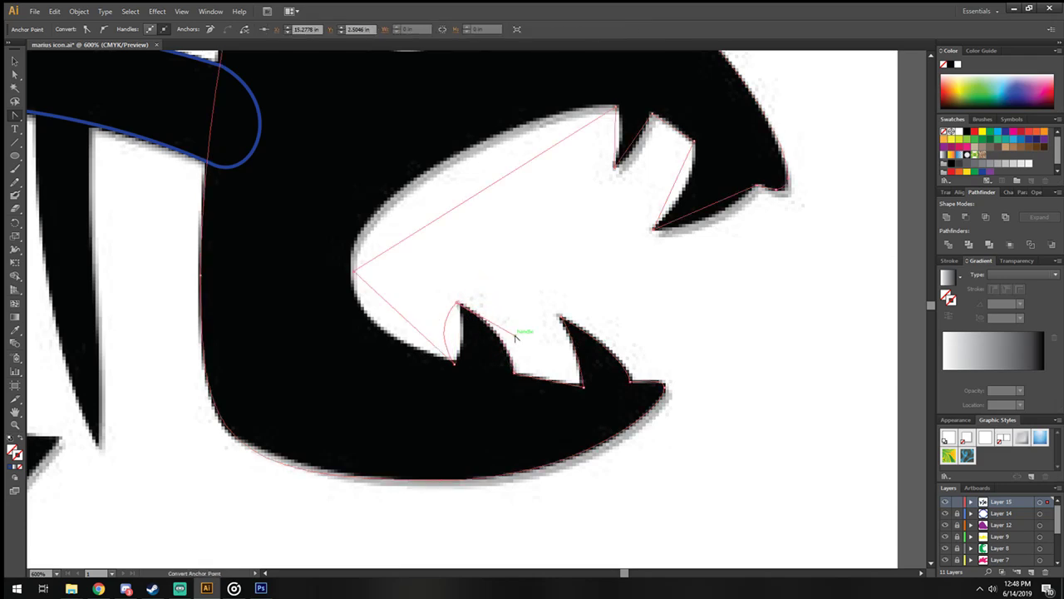
{"action": "left_click", "coordinate": [456, 305]}
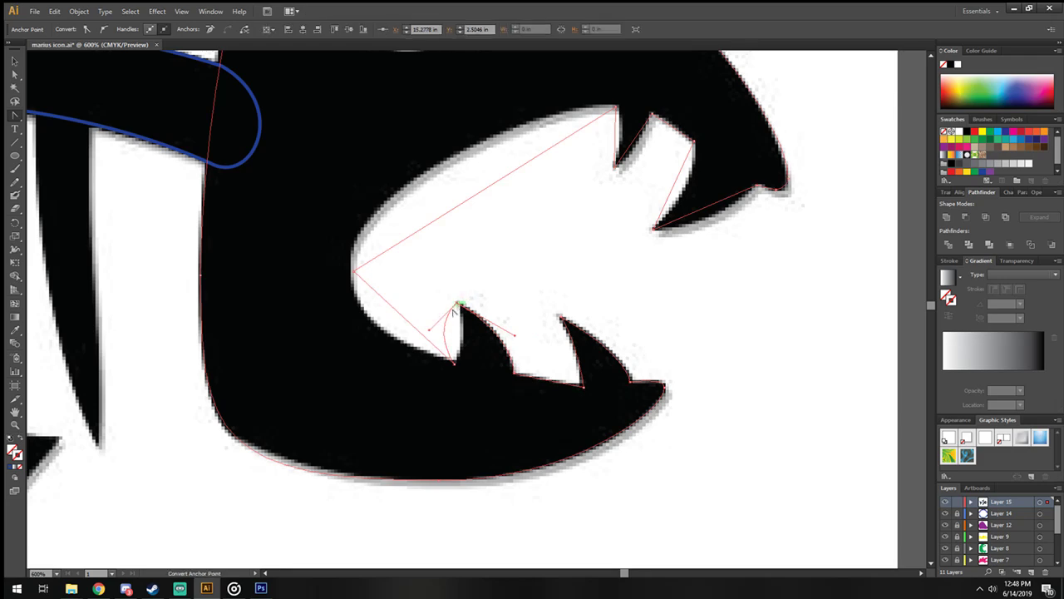
{"action": "left_click_drag", "start_coordinate": [429, 332], "coordinate": [473, 336]}
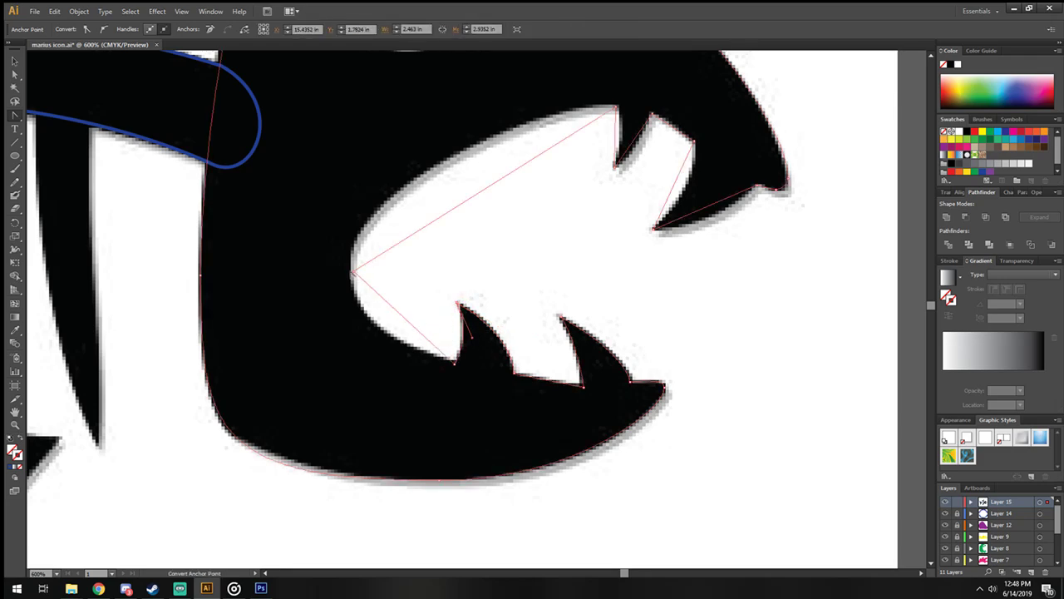
{"action": "left_click_drag", "start_coordinate": [355, 271], "coordinate": [357, 340]}
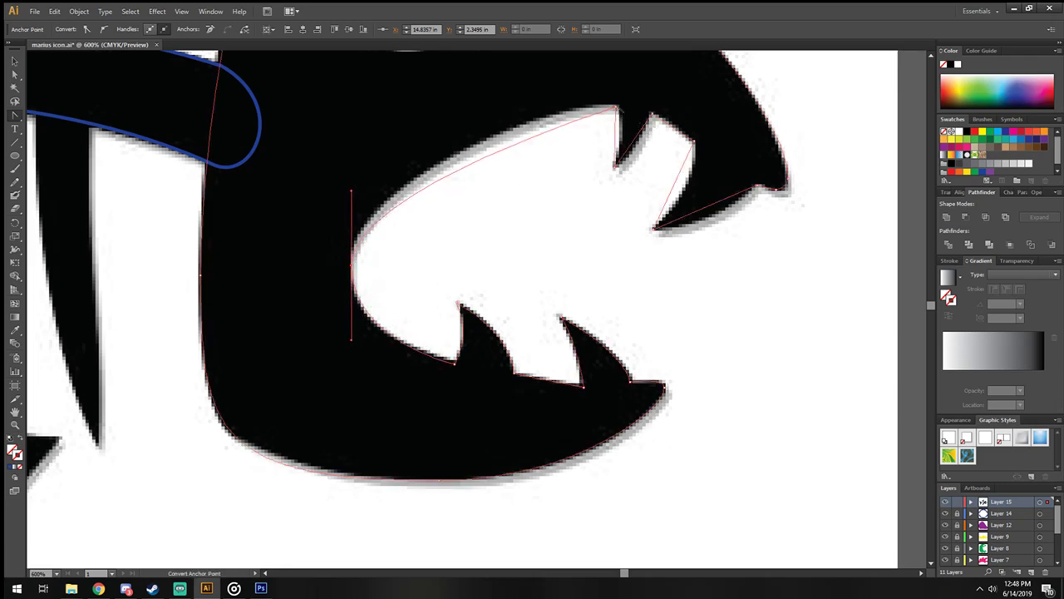
Step: Curve the path along the mouth's upper edge, upper tooth and the upper jaw's front tip
{"action": "left_click_drag", "start_coordinate": [617, 105], "coordinate": [598, 112]}
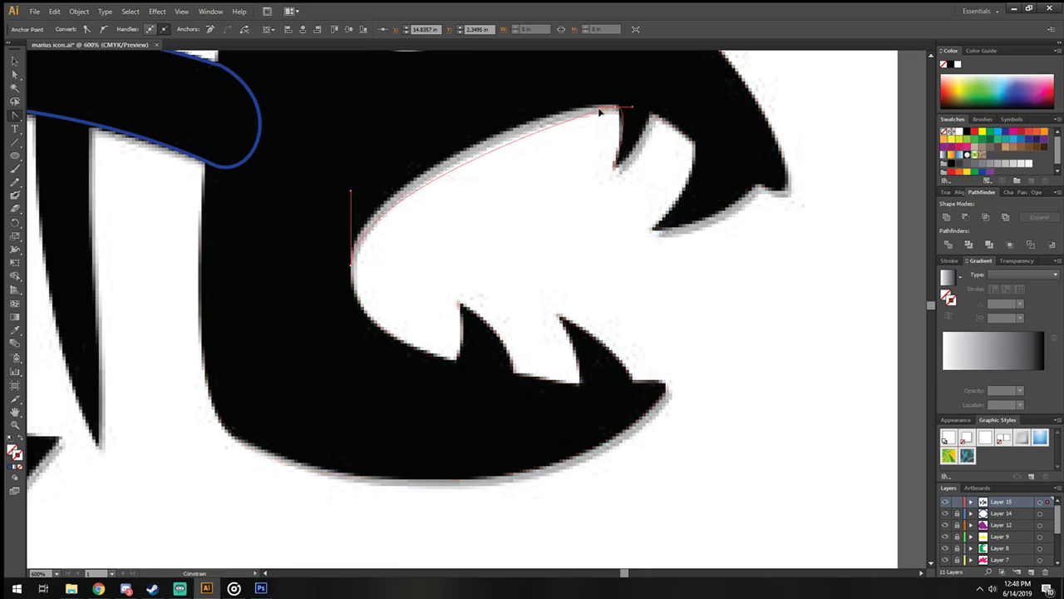
{"action": "left_click_drag", "start_coordinate": [598, 113], "coordinate": [520, 107]}
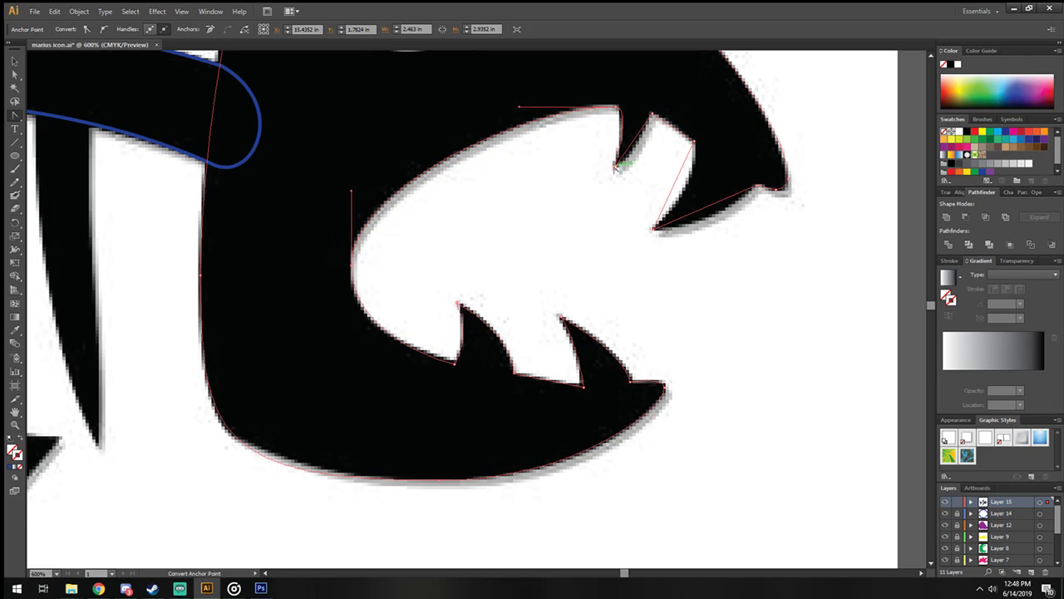
{"action": "mouse_move", "coordinate": [616, 165]}
{"action": "left_mouse_down"}
{"action": "mouse_move", "coordinate": [620, 157]}
{"action": "mouse_move", "coordinate": [616, 174]}
{"action": "mouse_move", "coordinate": [640, 167]}
{"action": "mouse_move", "coordinate": [640, 153]}
{"action": "mouse_move", "coordinate": [691, 134]}
{"action": "mouse_move", "coordinate": [705, 174]}
{"action": "left_mouse_up"}
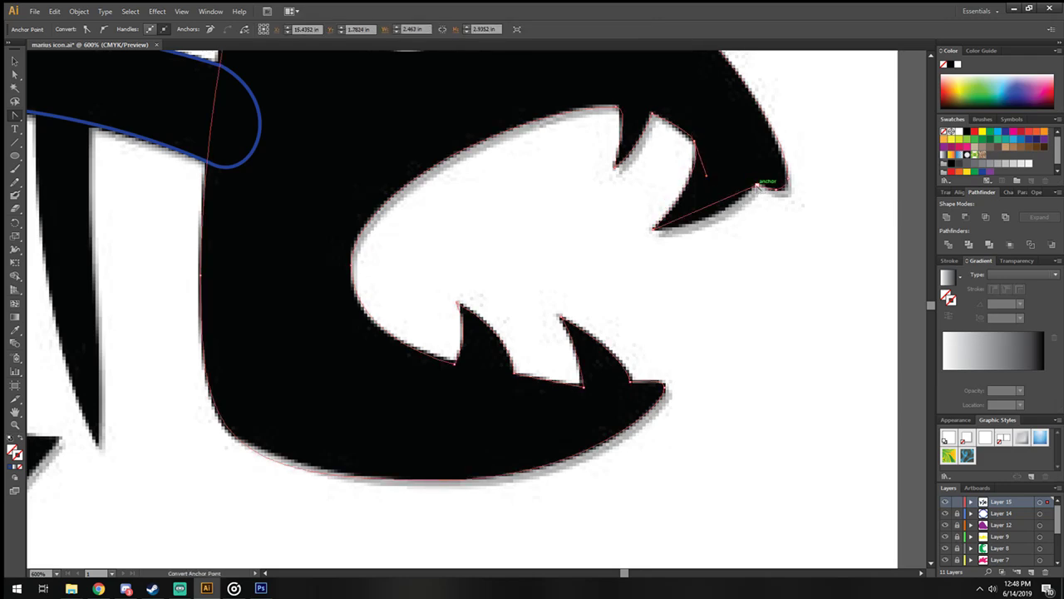
{"action": "mouse_move", "coordinate": [758, 182]}
{"action": "left_mouse_down"}
{"action": "mouse_move", "coordinate": [744, 184]}
{"action": "mouse_move", "coordinate": [769, 190]}
{"action": "mouse_move", "coordinate": [757, 186]}
{"action": "left_mouse_up"}
{"action": "left_click", "coordinate": [758, 190]}
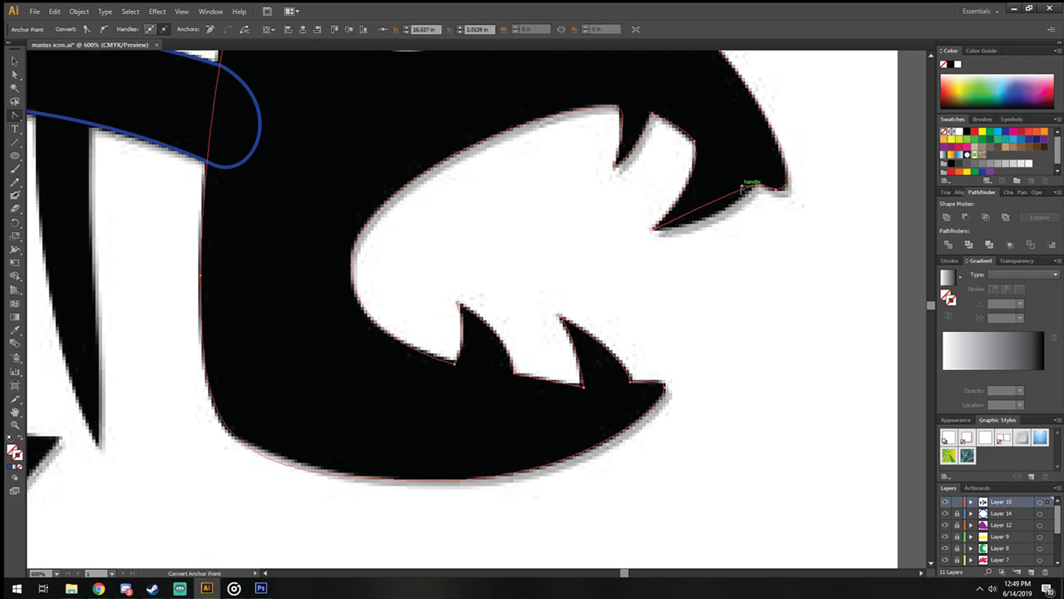
{"action": "left_click", "coordinate": [719, 226]}
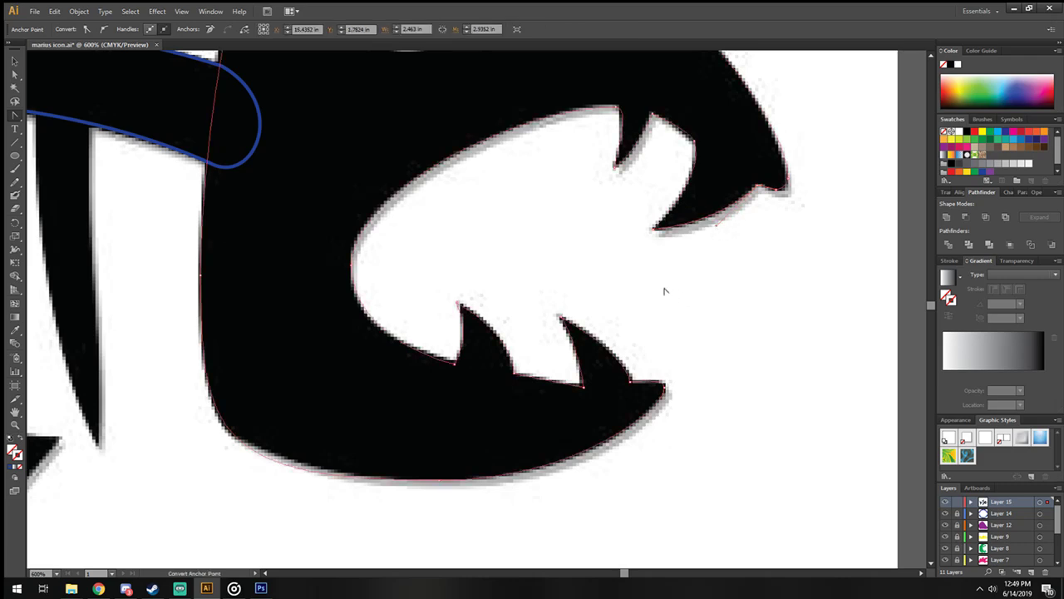
Step: Zoom in on the eye and draw a closed four-point Pen path around it
{"action": "scroll", "coordinate": [409, 224], "scroll_direction": "down", "scroll_amount": 3}
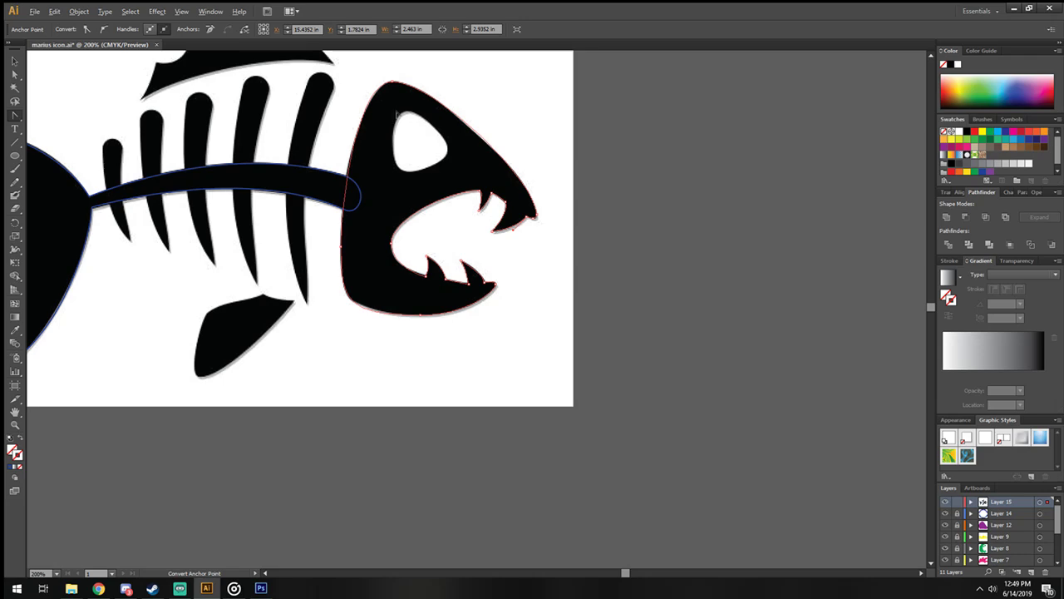
{"action": "scroll", "coordinate": [396, 113], "scroll_direction": "up", "scroll_amount": 1}
{"action": "scroll", "coordinate": [391, 109], "scroll_direction": "up", "scroll_amount": 1}
{"action": "scroll", "coordinate": [389, 113], "scroll_direction": "up", "scroll_amount": 2}
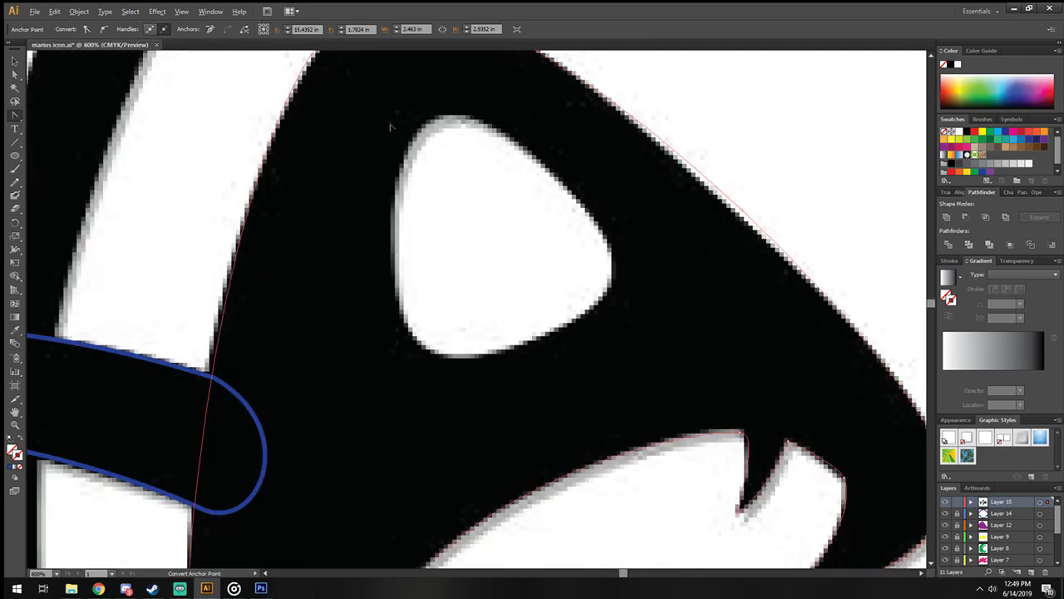
{"action": "left_click_drag", "start_coordinate": [15, 115], "coordinate": [60, 114]}
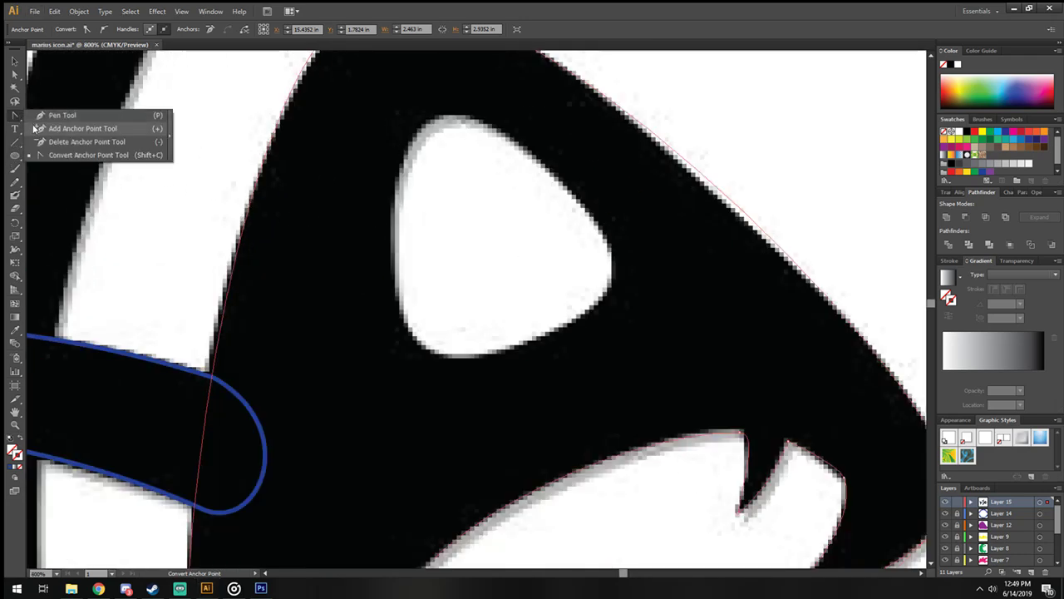
{"action": "left_click", "coordinate": [453, 119]}
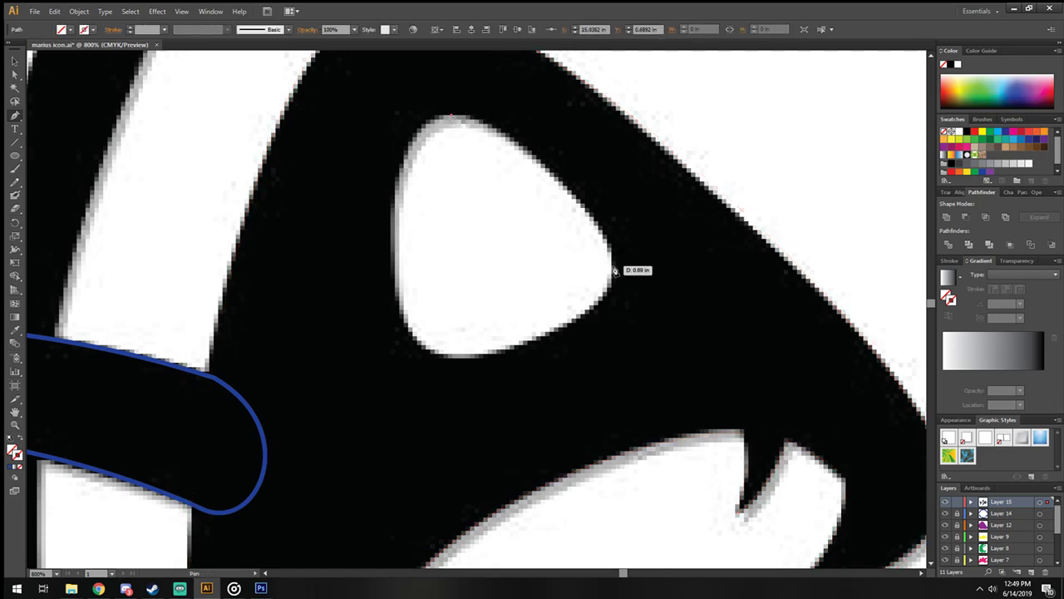
{"action": "left_click", "coordinate": [611, 267]}
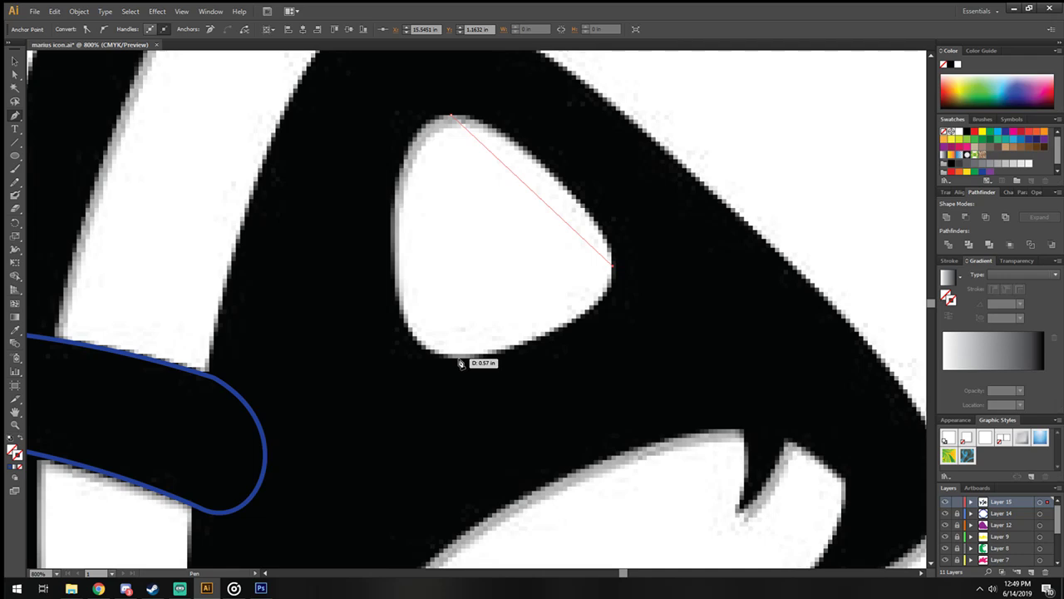
{"action": "left_click", "coordinate": [458, 359]}
{"action": "left_click", "coordinate": [389, 232]}
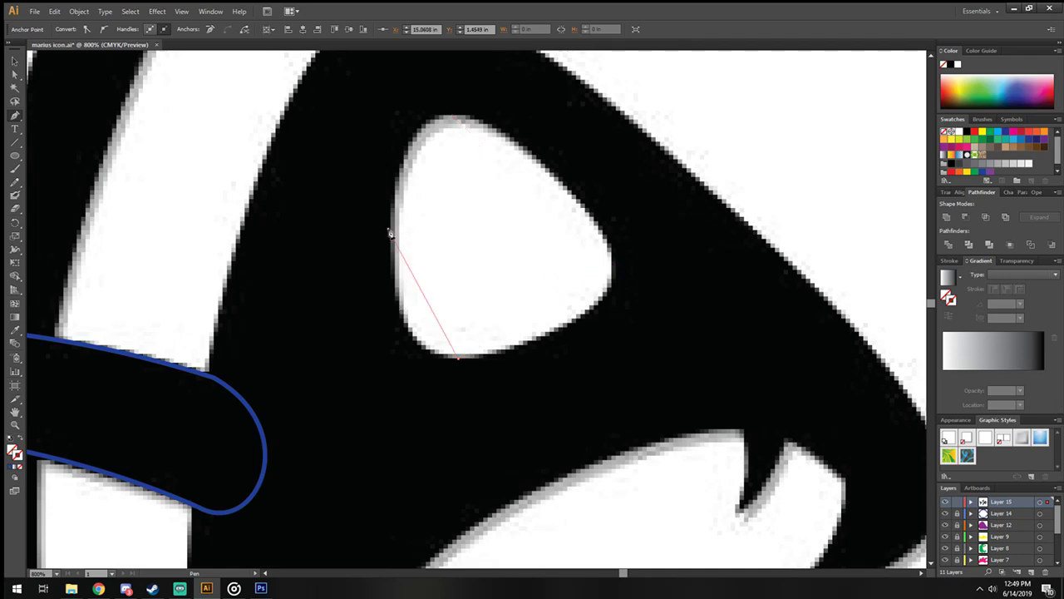
{"action": "left_click", "coordinate": [453, 117]}
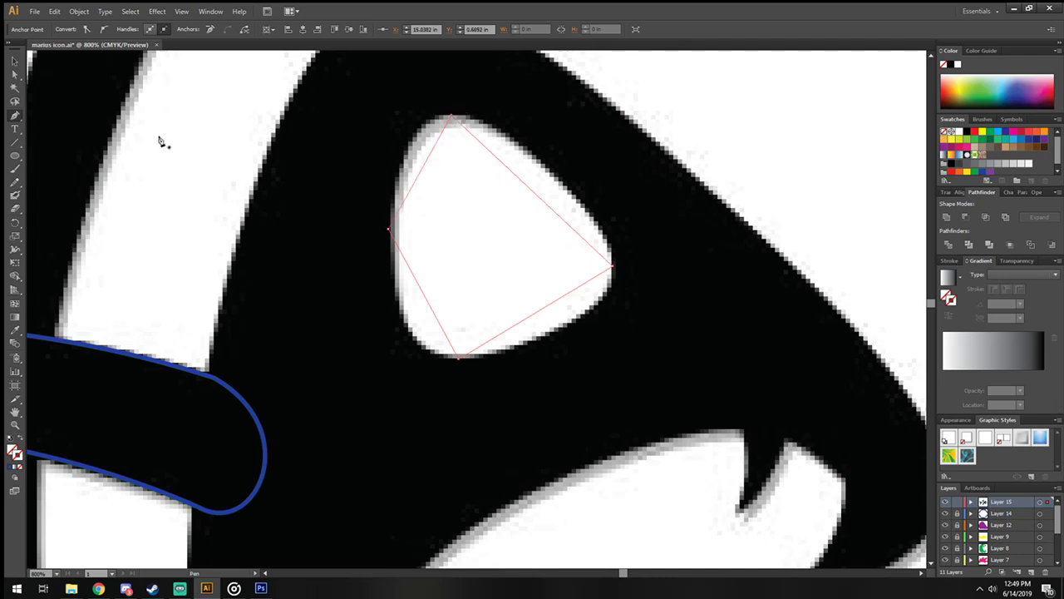
Step: Curve the eye path's top, right, bottom and left anchors into a smooth round outline
{"action": "mouse_move", "coordinate": [15, 116]}
{"action": "left_mouse_down"}
{"action": "mouse_move", "coordinate": [48, 121]}
{"action": "mouse_move", "coordinate": [83, 155]}
{"action": "left_mouse_up"}
{"action": "mouse_move", "coordinate": [449, 113]}
{"action": "left_mouse_down"}
{"action": "mouse_move", "coordinate": [512, 117]}
{"action": "mouse_move", "coordinate": [502, 114]}
{"action": "left_mouse_up"}
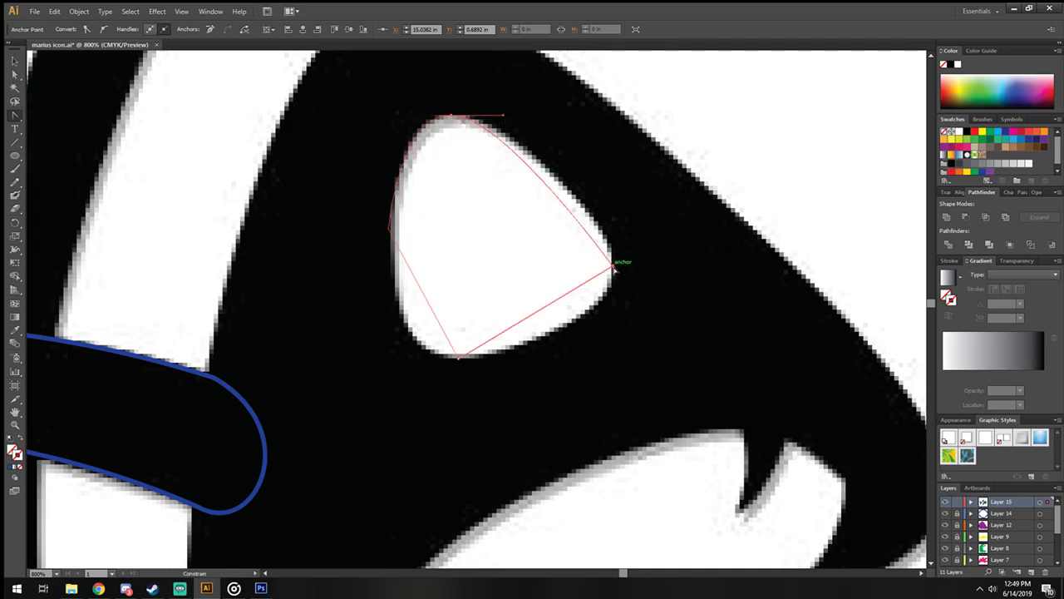
{"action": "left_click_drag", "start_coordinate": [612, 269], "coordinate": [607, 315]}
{"action": "left_click", "coordinate": [457, 358]}
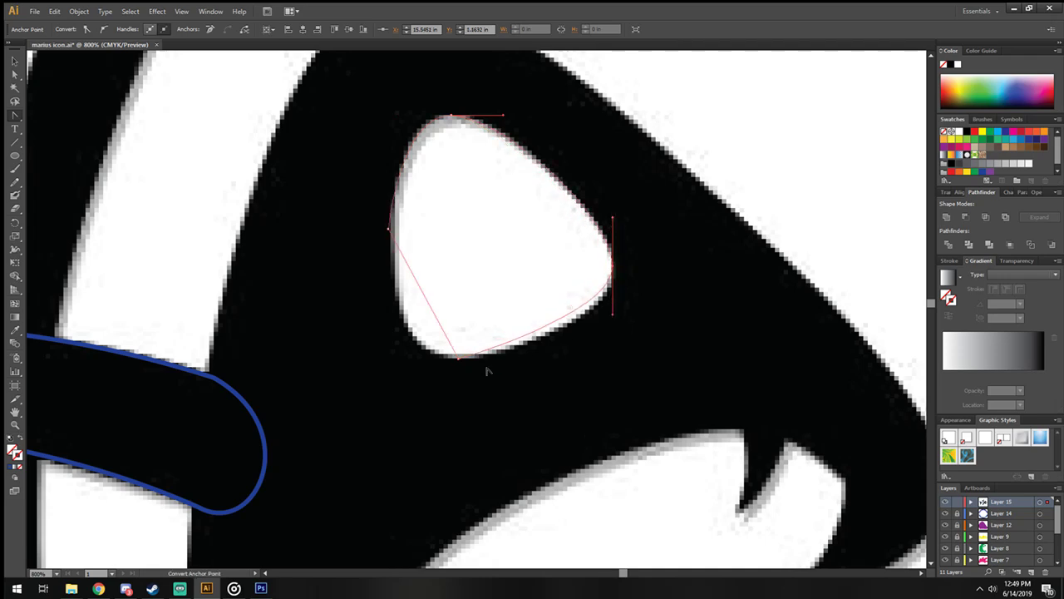
{"action": "left_click_drag", "start_coordinate": [458, 358], "coordinate": [418, 358]}
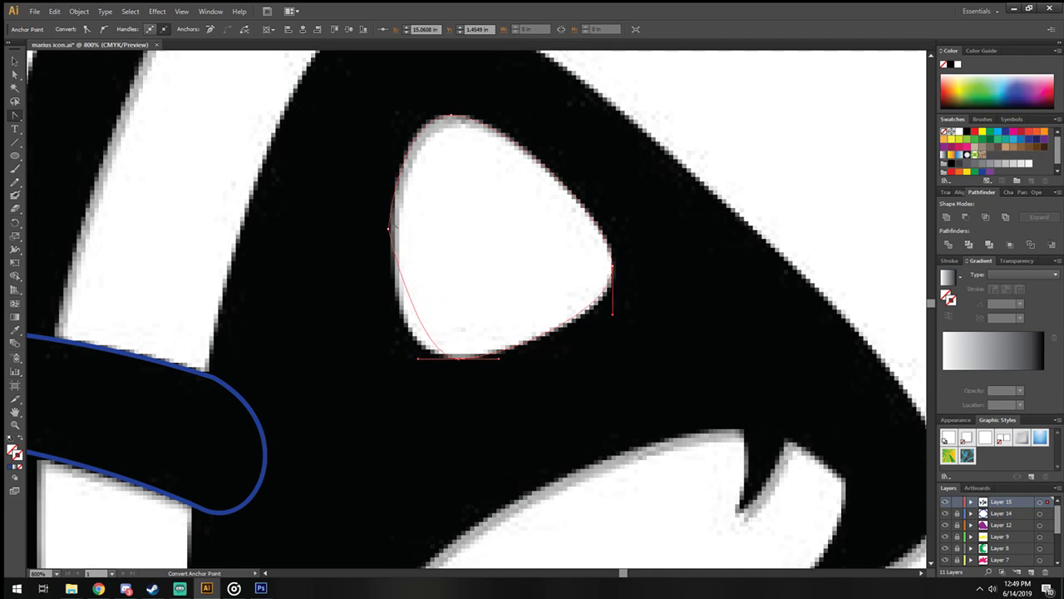
{"action": "left_click_drag", "start_coordinate": [389, 226], "coordinate": [379, 202]}
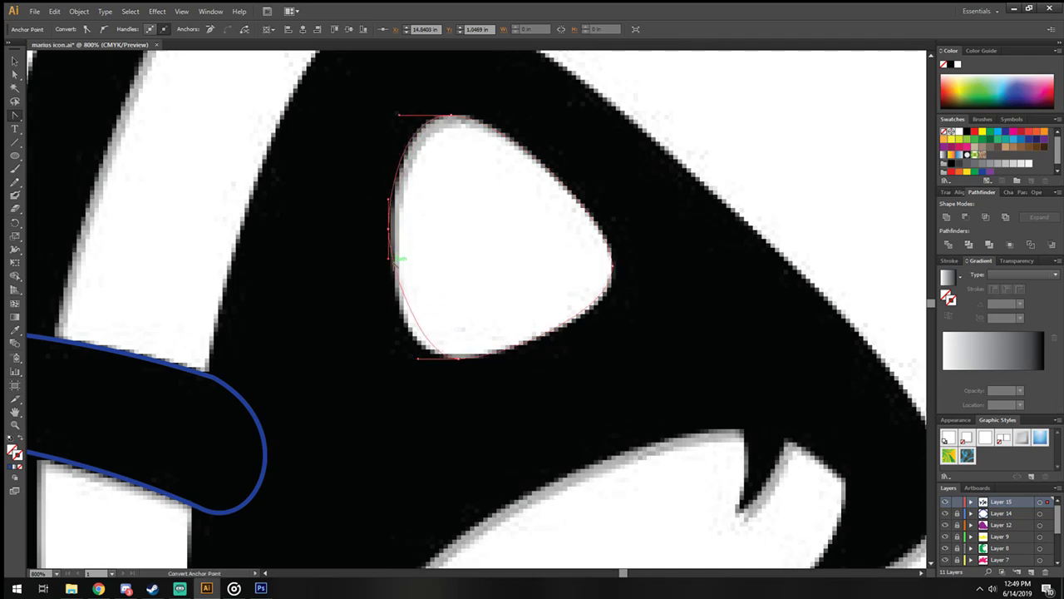
{"action": "left_click_drag", "start_coordinate": [387, 260], "coordinate": [374, 327]}
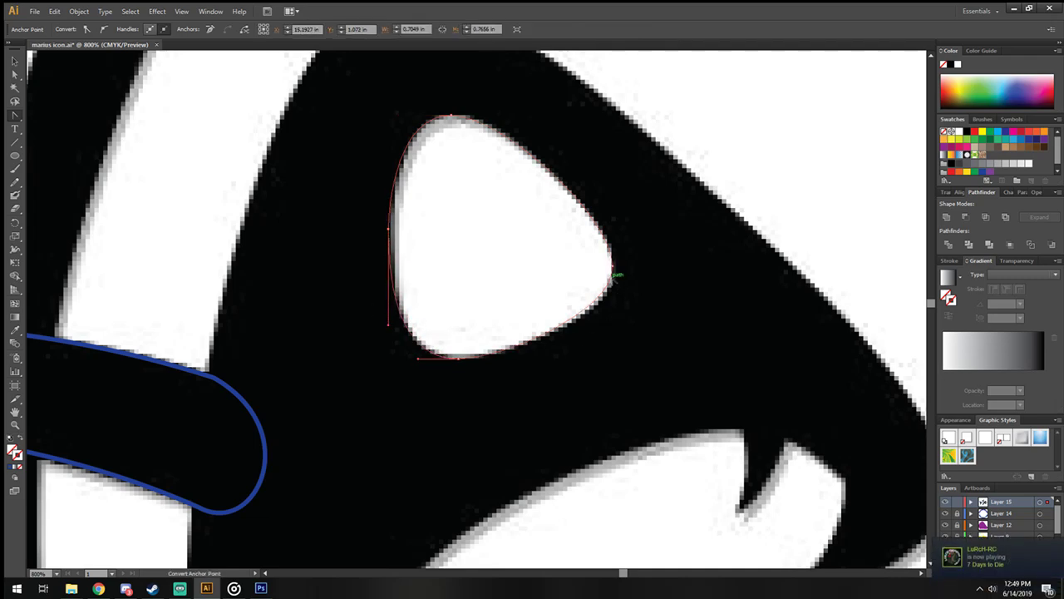
{"action": "left_click_drag", "start_coordinate": [613, 267], "coordinate": [613, 325]}
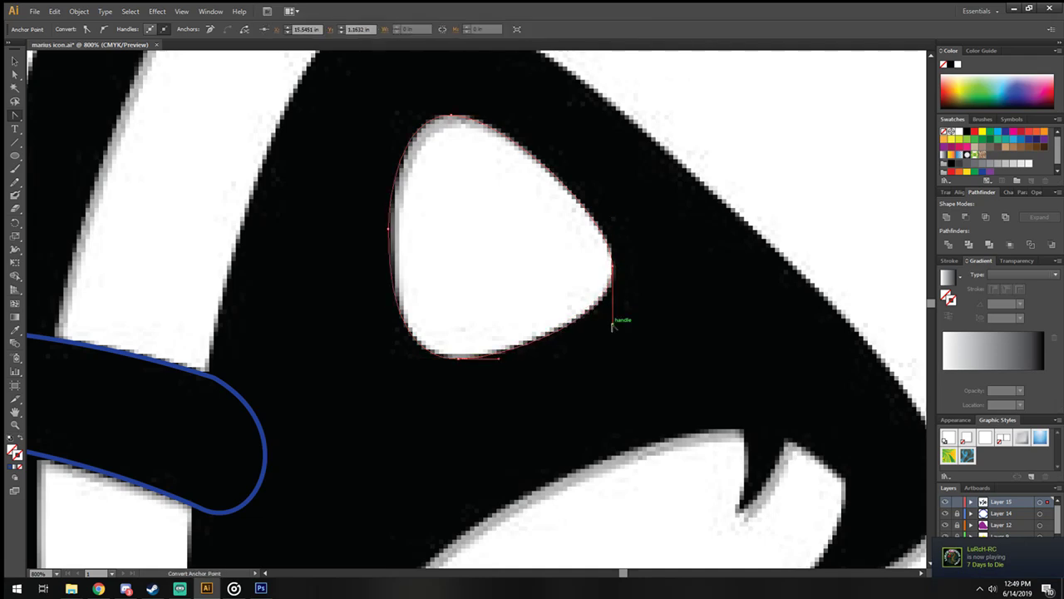
{"action": "left_click", "coordinate": [614, 265]}
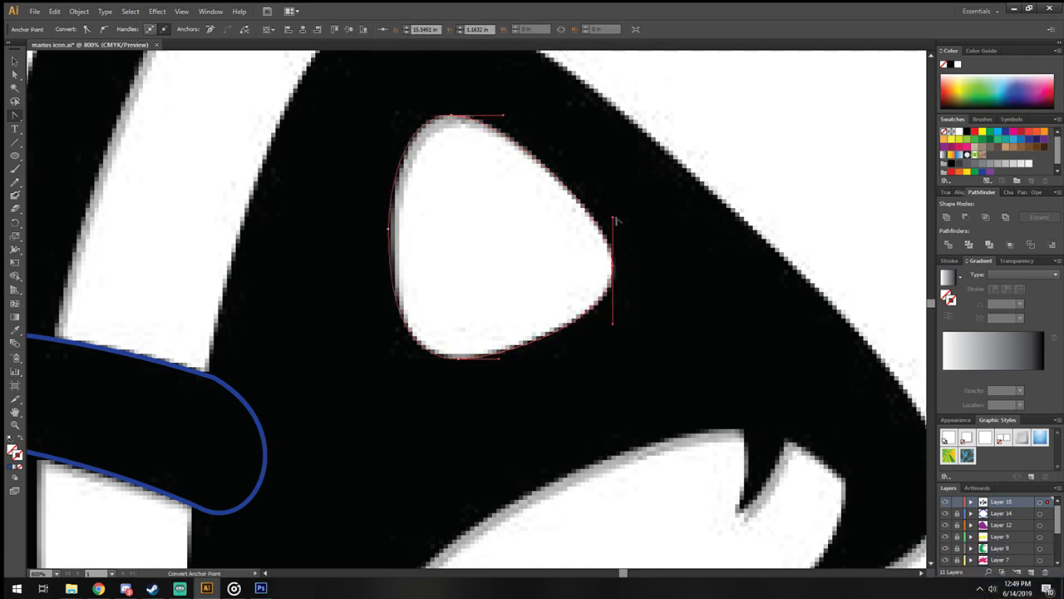
{"action": "left_click_drag", "start_coordinate": [615, 218], "coordinate": [615, 213]}
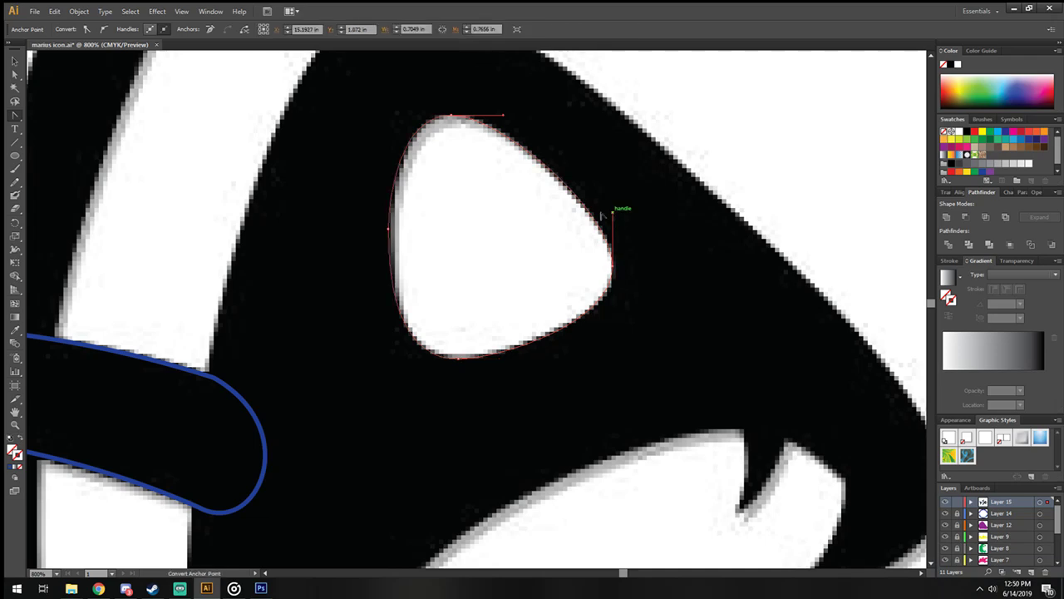
Step: Apply the purple stroke swatch to the head outline and the eye outline
{"action": "left_click", "coordinate": [13, 60]}
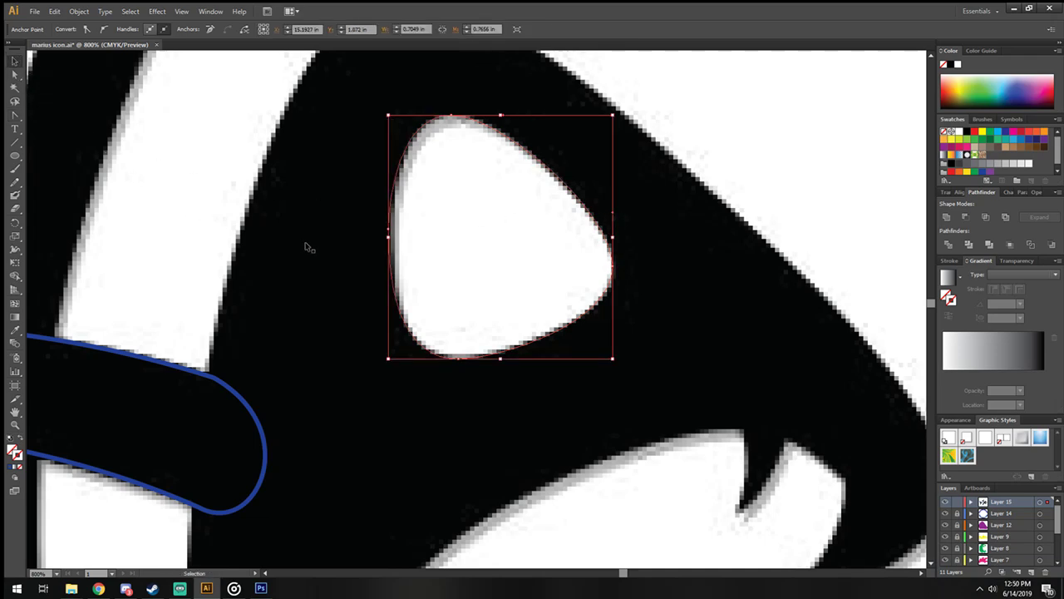
{"action": "left_click", "coordinate": [247, 237]}
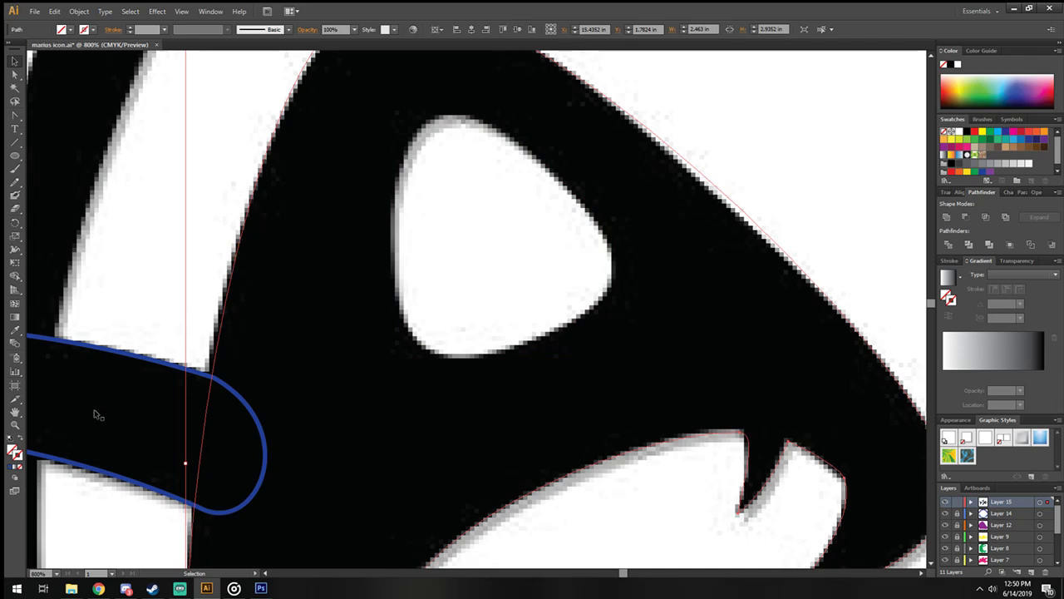
{"action": "left_click", "coordinate": [987, 172]}
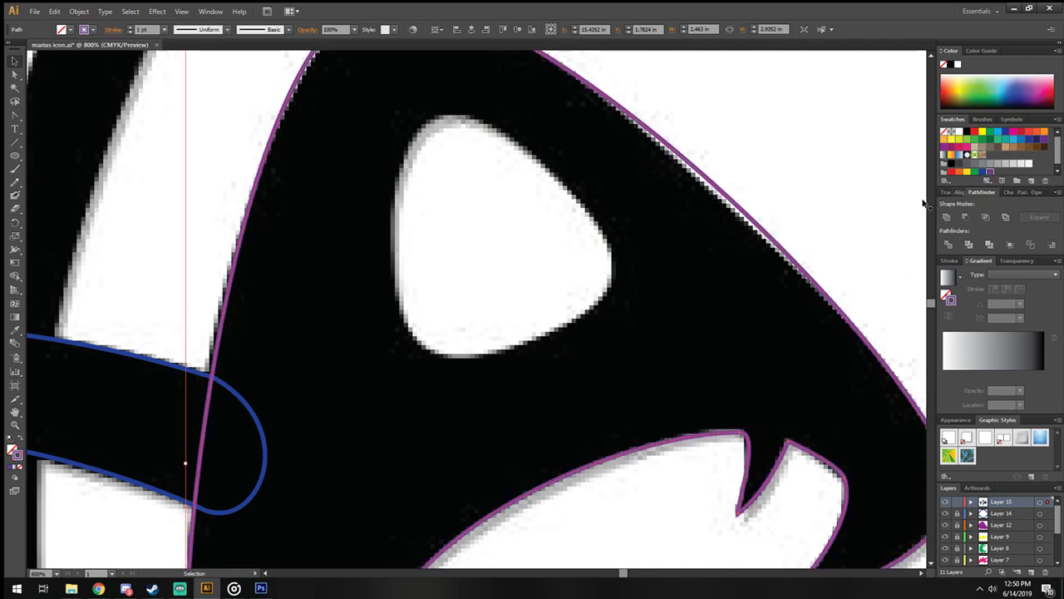
{"action": "left_click", "coordinate": [422, 345]}
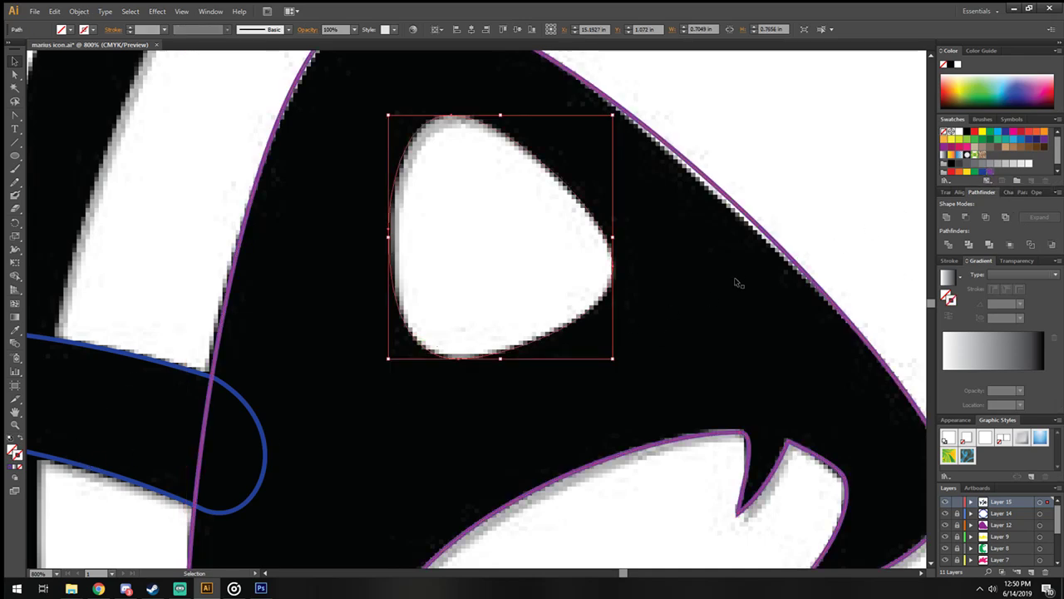
{"action": "left_click", "coordinate": [990, 172]}
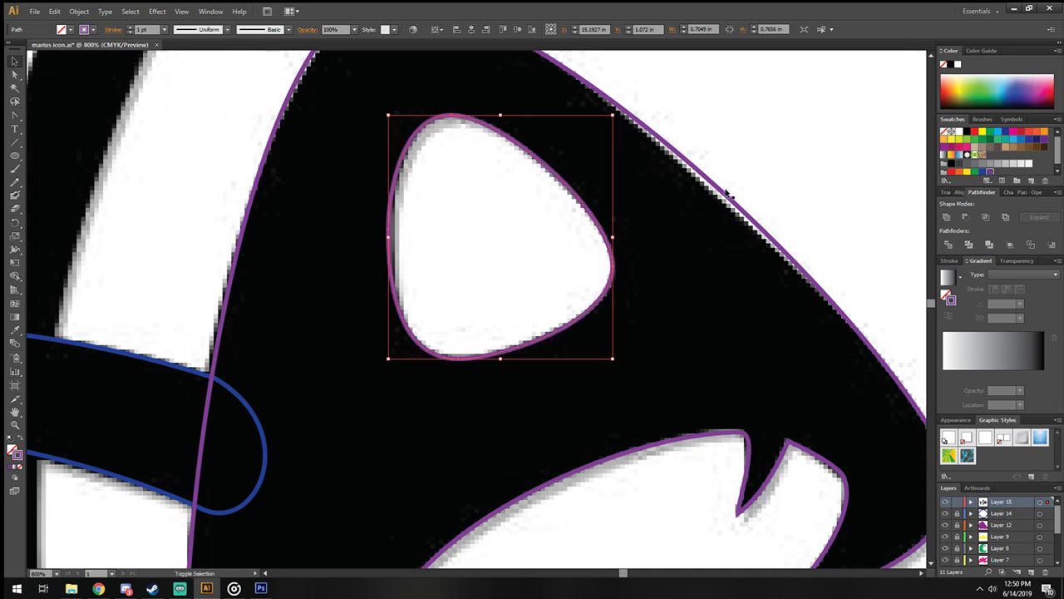
{"action": "left_click", "coordinate": [724, 193]}
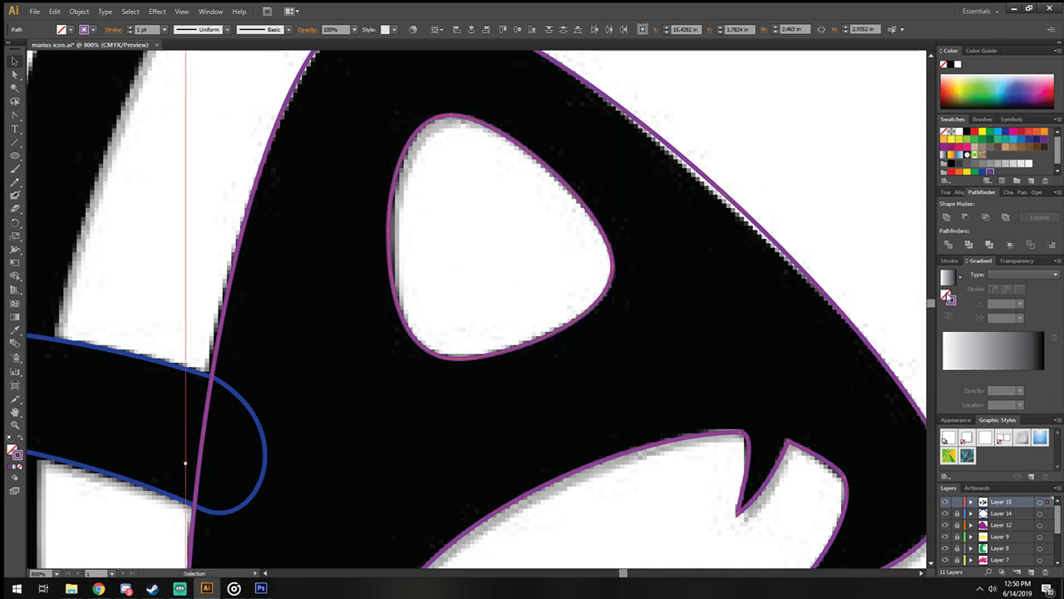
{"action": "left_click", "coordinate": [965, 217]}
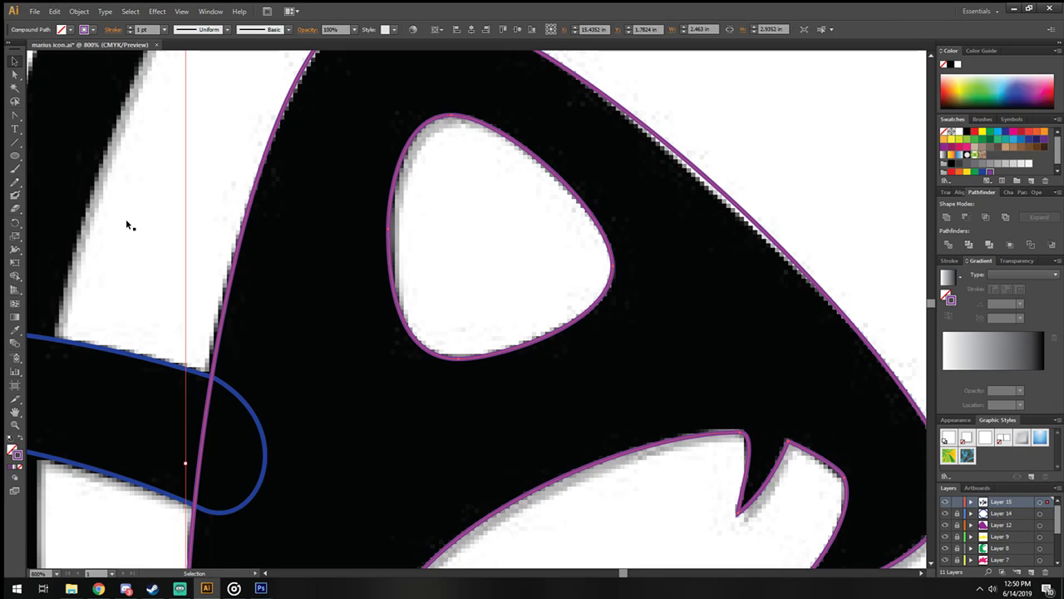
{"action": "left_click", "coordinate": [13, 61]}
Step: Zoom out to the whole fish and apply the purple stroke swatch to the dorsal fin path
{"action": "left_click", "coordinate": [147, 215]}
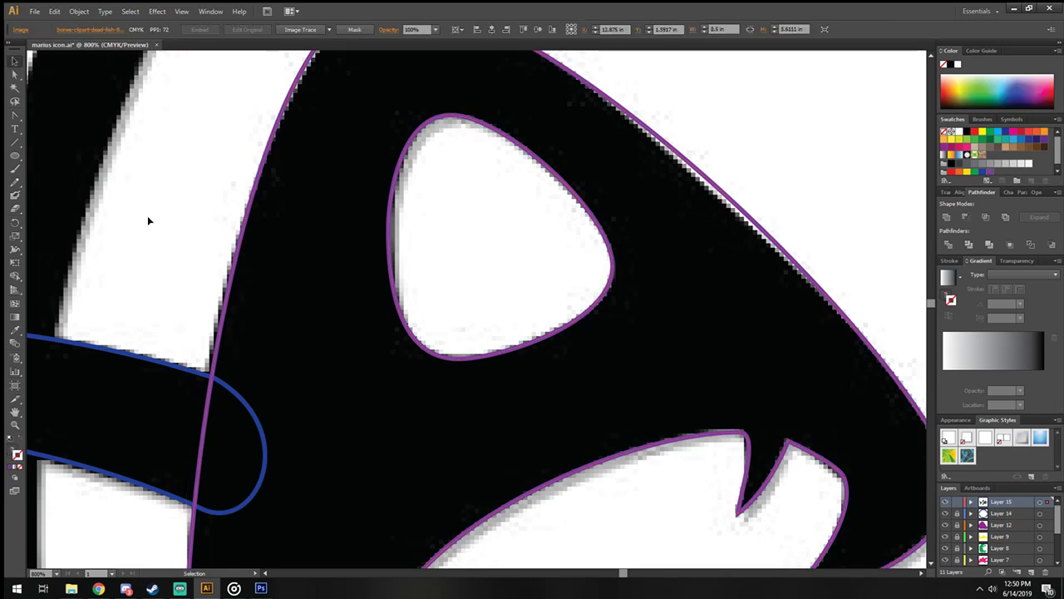
{"action": "scroll", "coordinate": [147, 215], "scroll_direction": "down", "scroll_amount": 3}
{"action": "scroll", "coordinate": [147, 215], "scroll_direction": "down", "scroll_amount": 3}
{"action": "scroll", "coordinate": [97, 224], "scroll_direction": "up", "scroll_amount": 2}
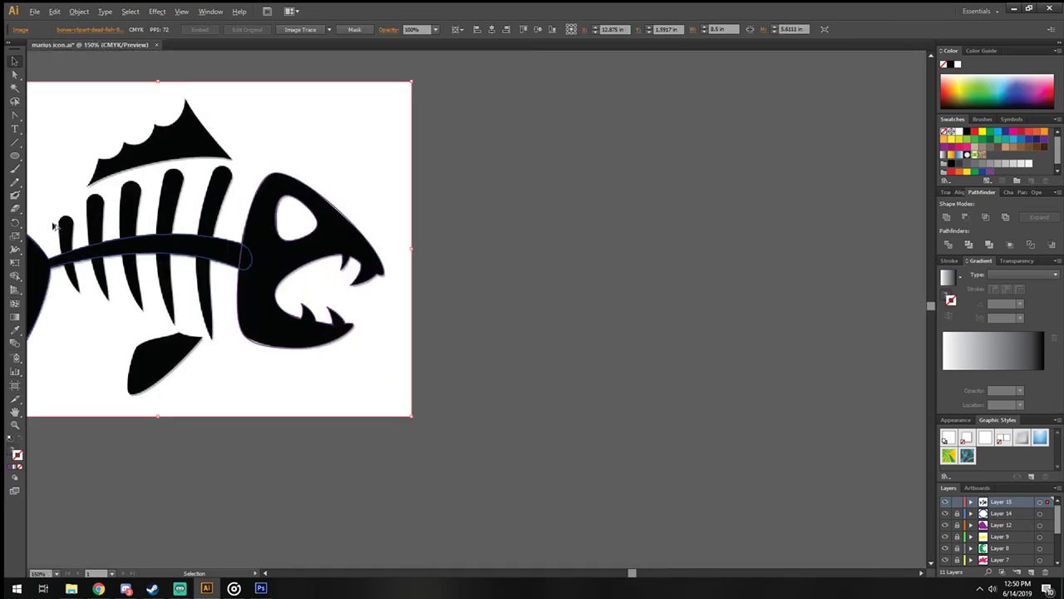
{"action": "scroll", "coordinate": [96, 224], "scroll_direction": "down", "scroll_amount": 2}
{"action": "scroll", "coordinate": [50, 212], "scroll_direction": "down", "scroll_amount": 4}
{"action": "scroll", "coordinate": [138, 200], "scroll_direction": "up", "scroll_amount": 1}
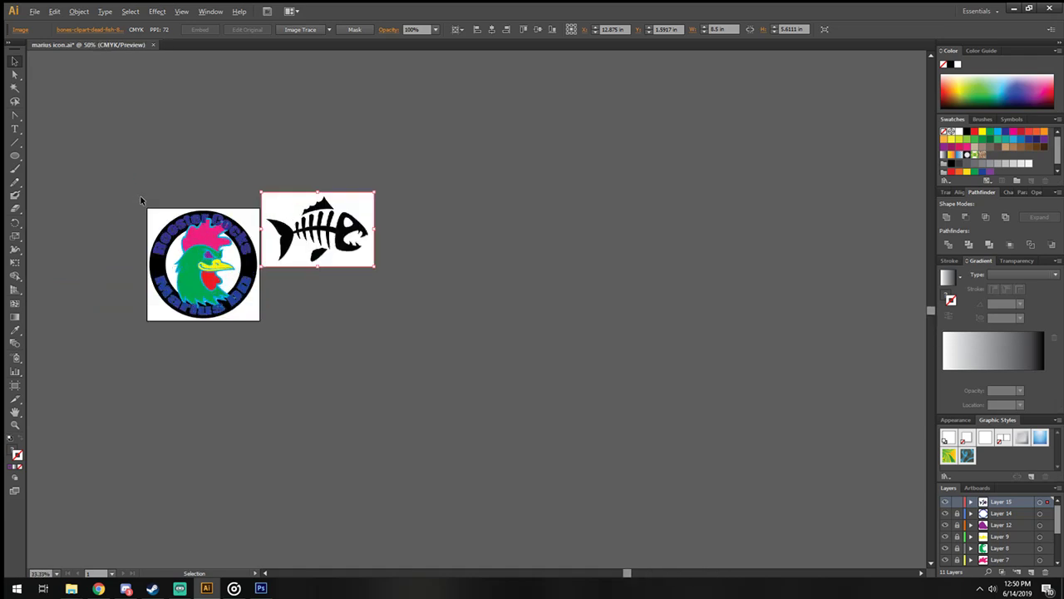
{"action": "scroll", "coordinate": [143, 196], "scroll_direction": "up", "scroll_amount": 1}
{"action": "scroll", "coordinate": [524, 257], "scroll_direction": "up", "scroll_amount": 2}
{"action": "scroll", "coordinate": [391, 227], "scroll_direction": "up", "scroll_amount": 1}
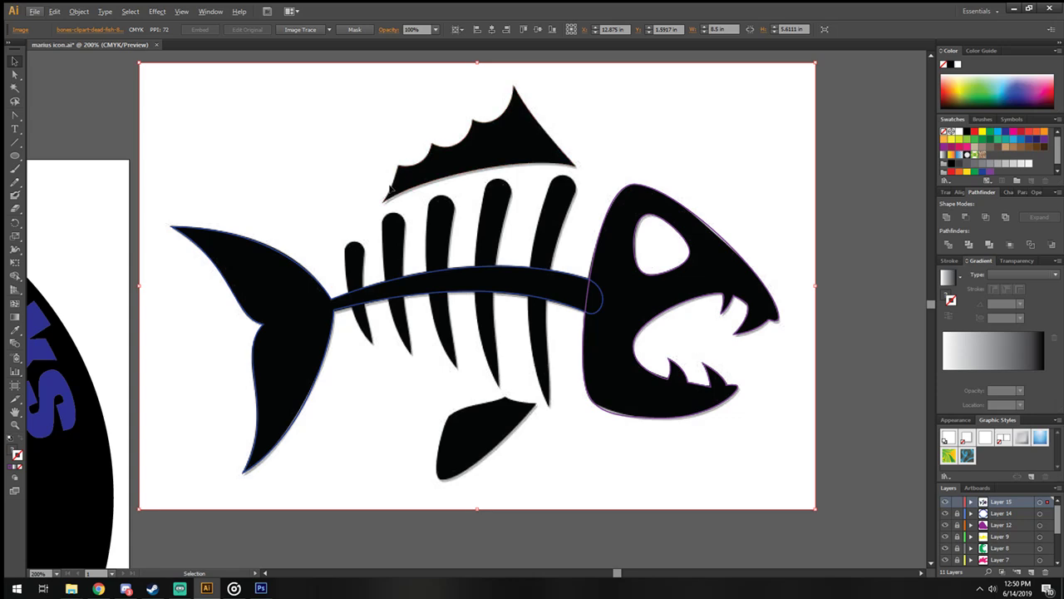
{"action": "left_click", "coordinate": [398, 186]}
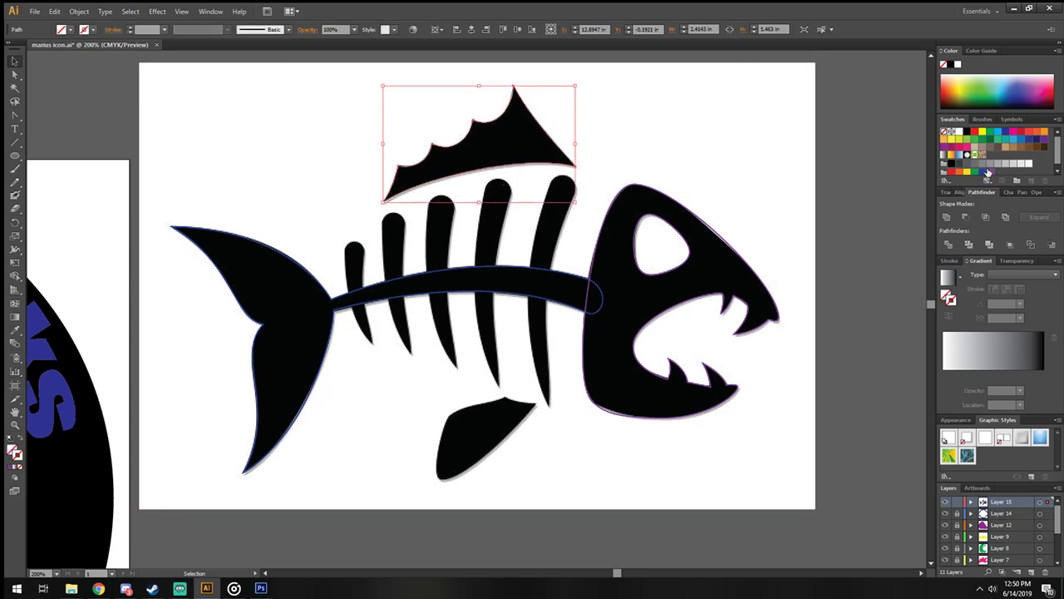
{"action": "left_click", "coordinate": [990, 172]}
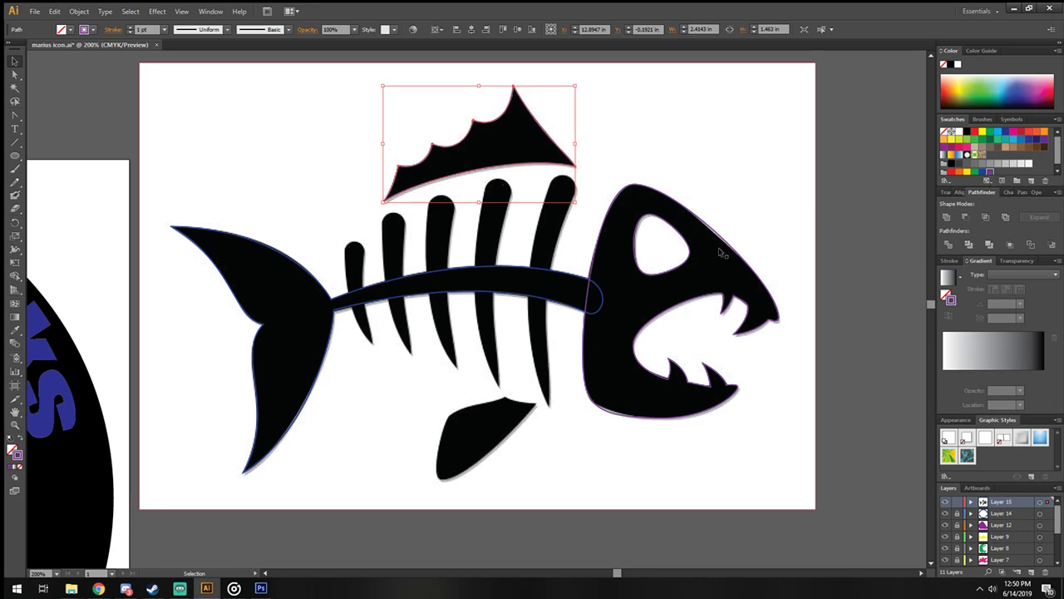
{"action": "left_click", "coordinate": [15, 115]}
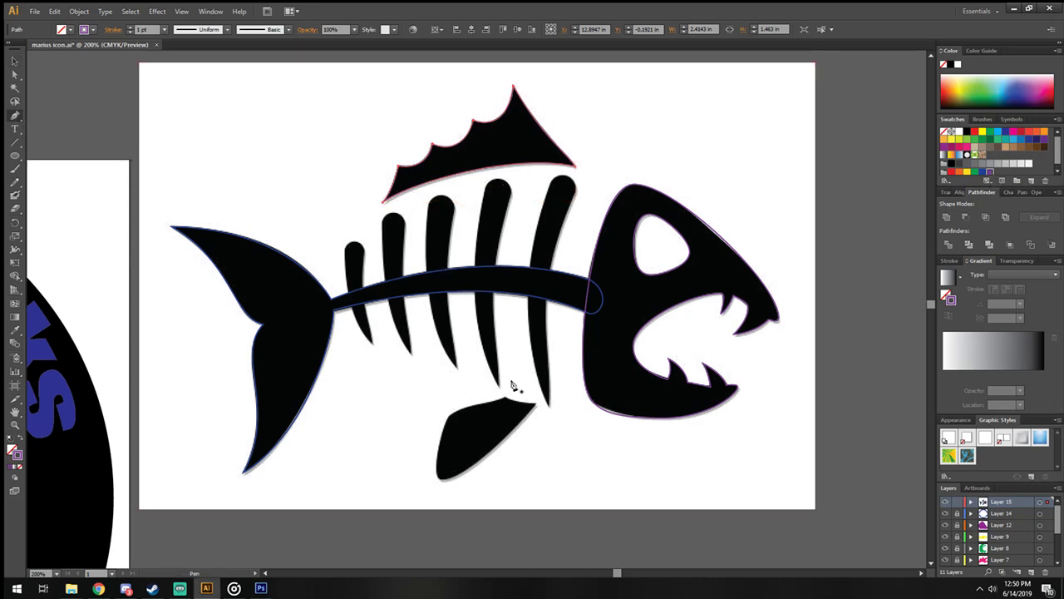
Step: Draw a new closed Pen outline around the rib nearest the head
{"action": "scroll", "coordinate": [590, 204], "scroll_direction": "up", "scroll_amount": 1, "text": "alt"}
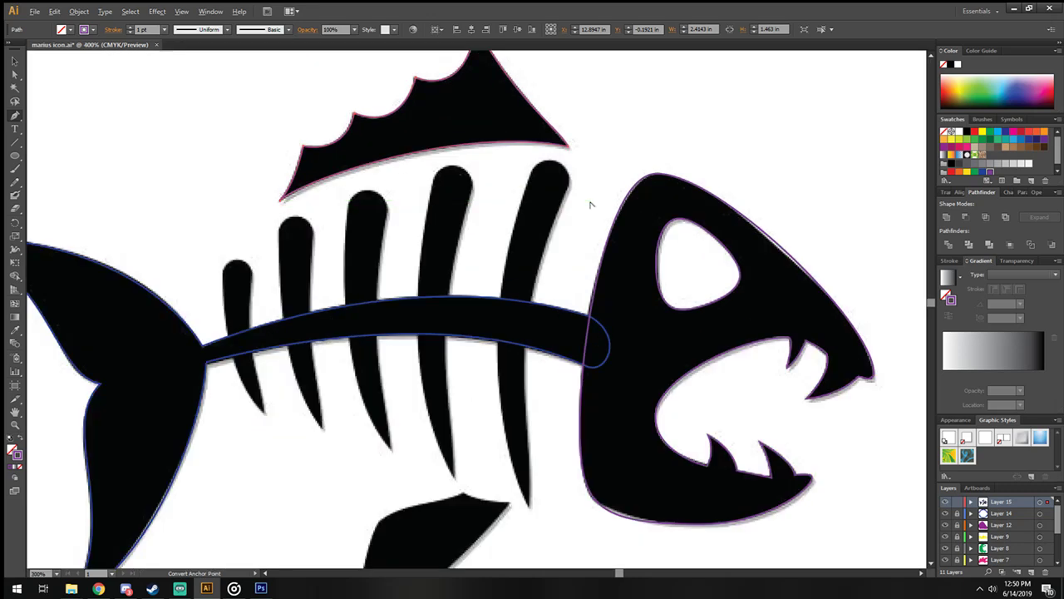
{"action": "scroll", "coordinate": [590, 204], "scroll_direction": "up", "scroll_amount": 2, "text": "alt"}
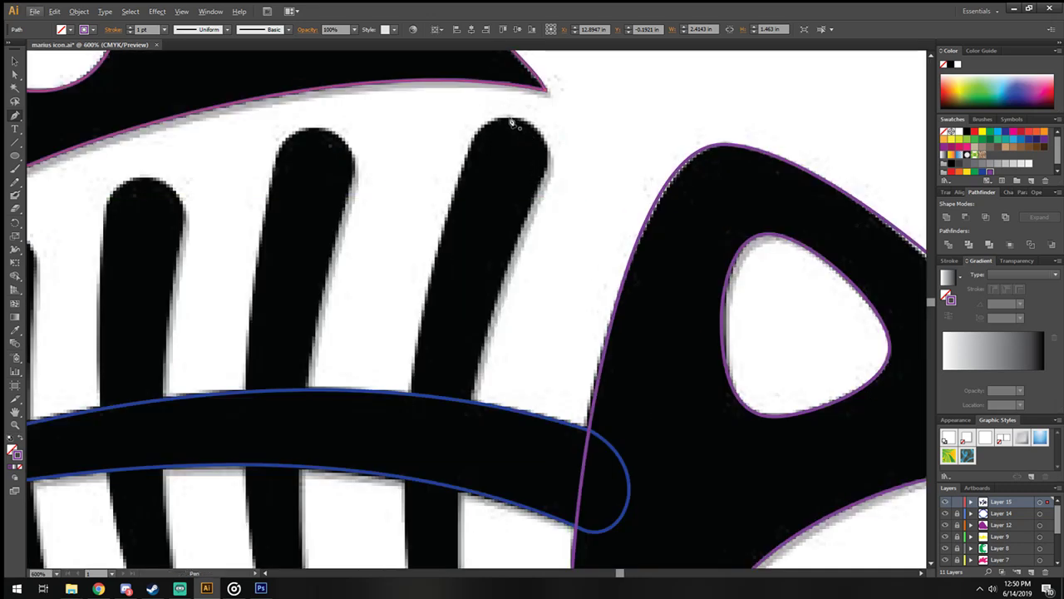
{"action": "left_click_drag", "start_coordinate": [510, 119], "coordinate": [549, 159]}
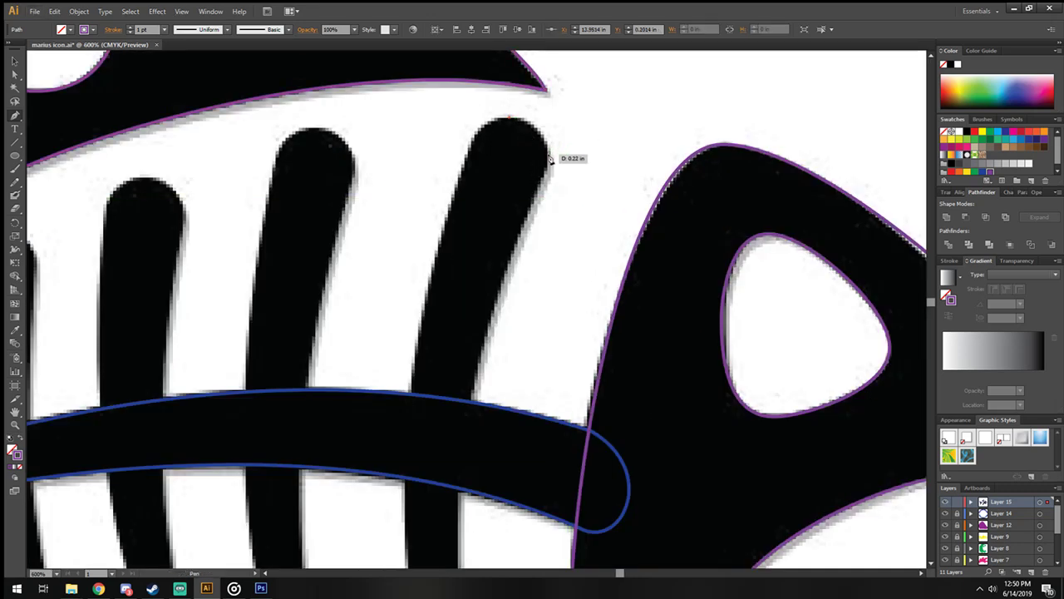
{"action": "scroll", "coordinate": [527, 232], "scroll_direction": "down", "scroll_amount": 2, "text": "alt"}
{"action": "scroll", "coordinate": [476, 373], "scroll_direction": "down", "scroll_amount": 2, "text": "alt"}
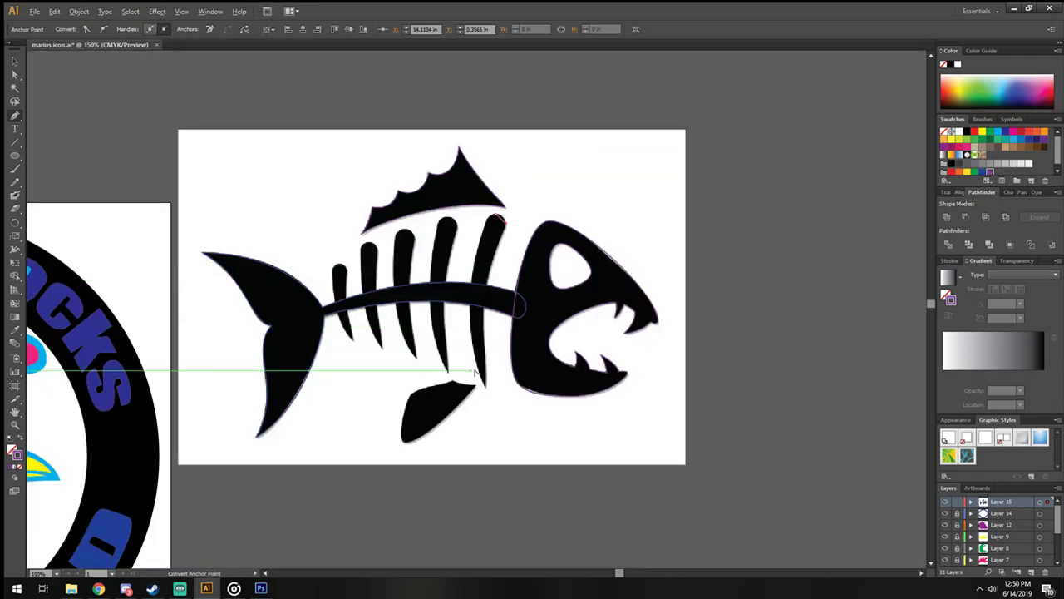
{"action": "scroll", "coordinate": [476, 373], "scroll_direction": "up", "scroll_amount": 2, "text": "alt"}
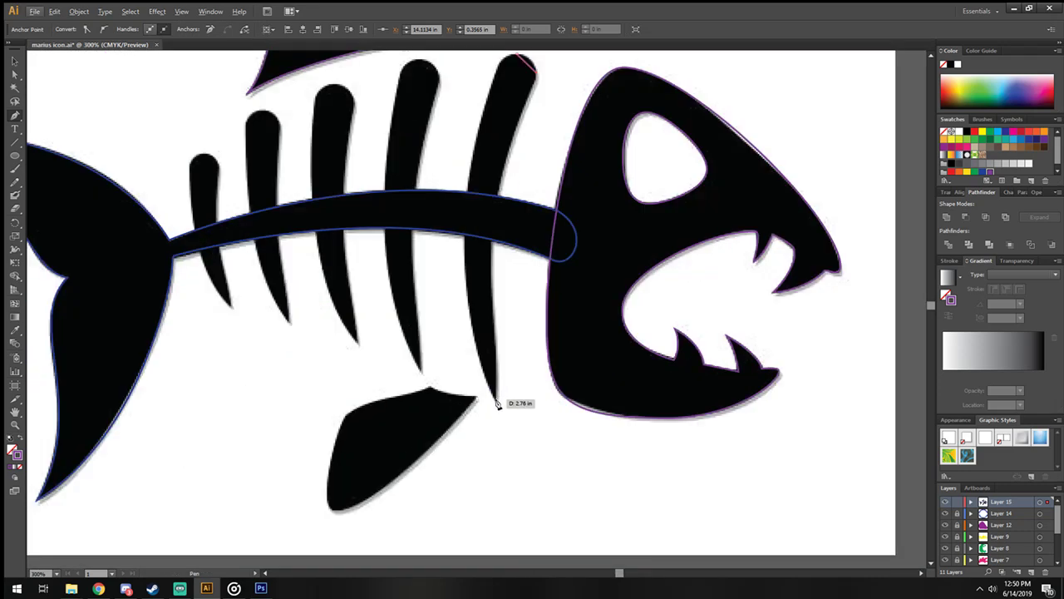
{"action": "left_click", "coordinate": [497, 405]}
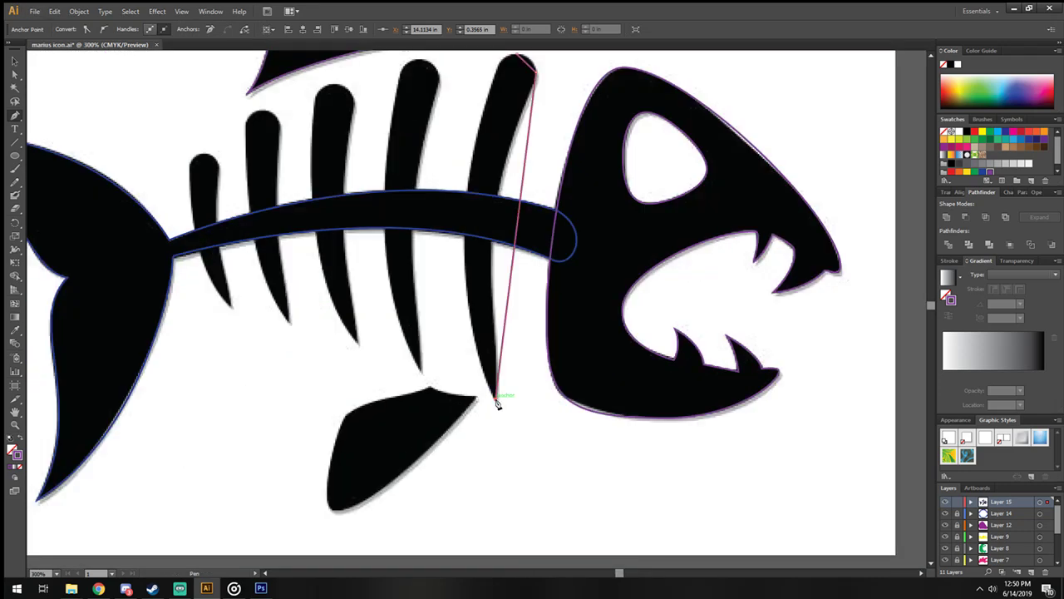
{"action": "left_click", "coordinate": [517, 59]}
{"action": "scroll", "coordinate": [515, 67], "scroll_direction": "up", "scroll_amount": 1}
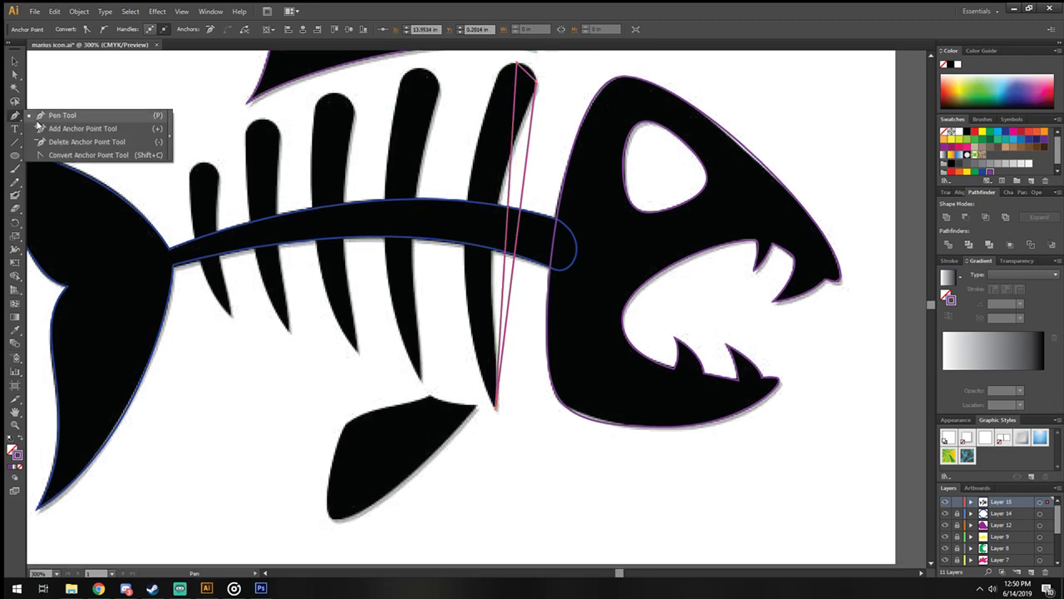
Step: Drag curve handles from the rib outline's top and bottom anchors to follow the bent bone
{"action": "left_click_drag", "start_coordinate": [15, 116], "coordinate": [83, 155]}
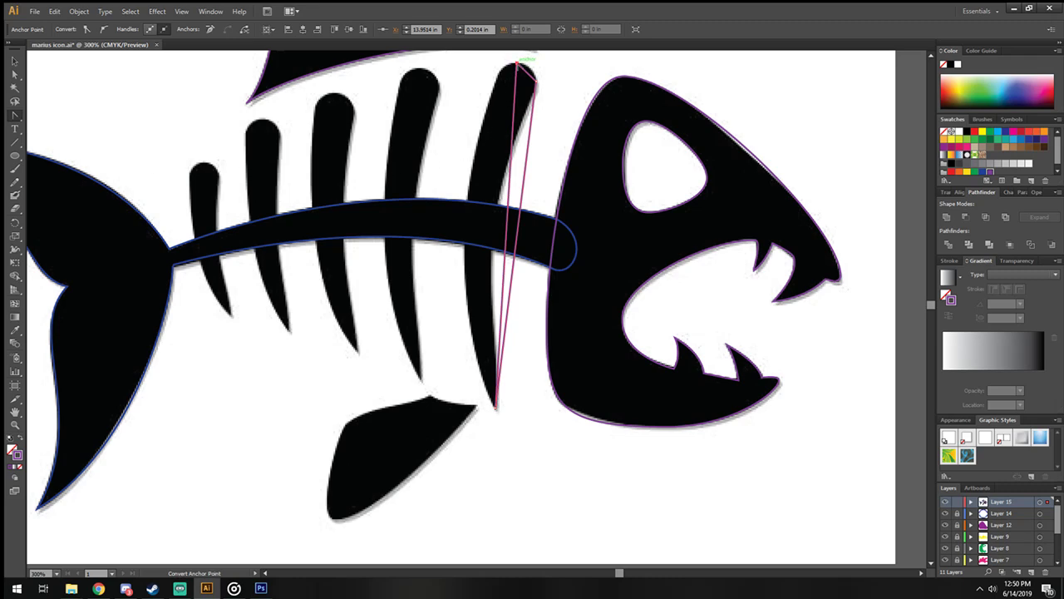
{"action": "scroll", "coordinate": [541, 55], "scroll_direction": "up", "scroll_amount": 5}
{"action": "mouse_move", "coordinate": [516, 212]}
{"action": "left_mouse_down"}
{"action": "mouse_move", "coordinate": [547, 219]}
{"action": "mouse_move", "coordinate": [454, 213]}
{"action": "left_mouse_up"}
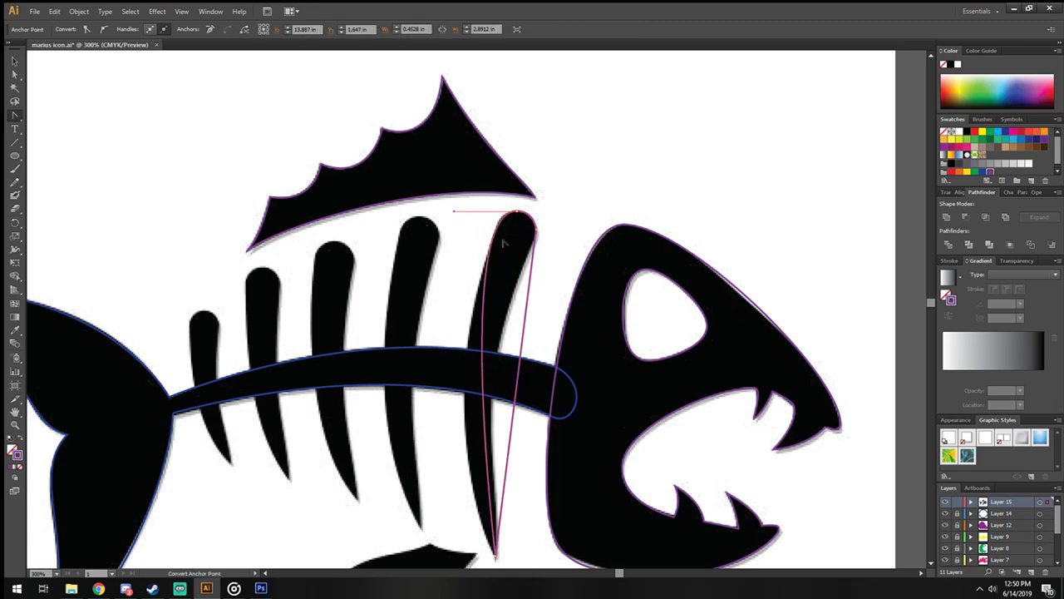
{"action": "left_click_drag", "start_coordinate": [496, 555], "coordinate": [451, 499]}
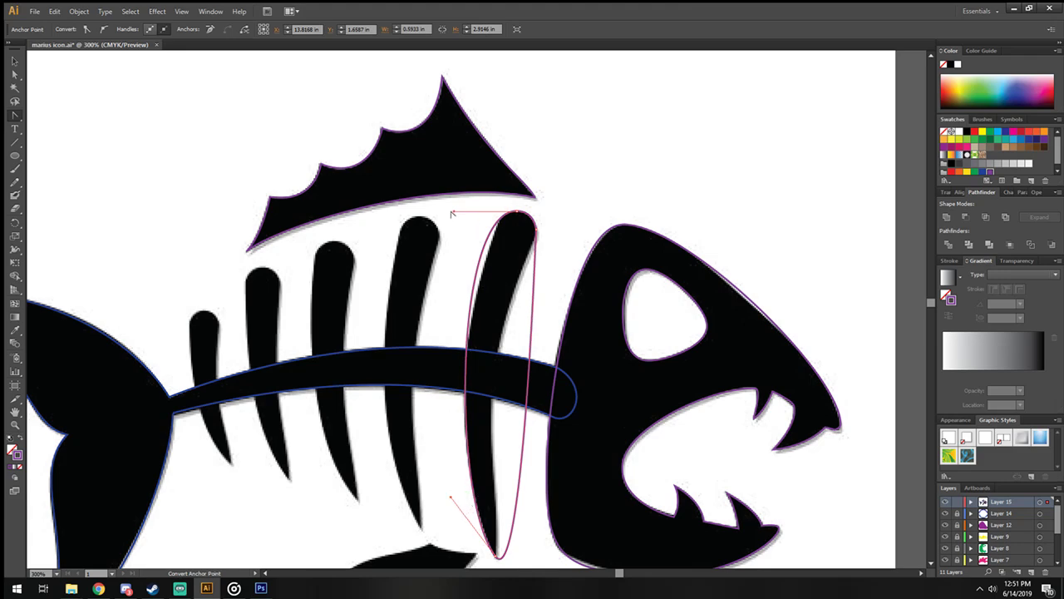
{"action": "left_click_drag", "start_coordinate": [454, 214], "coordinate": [471, 211]}
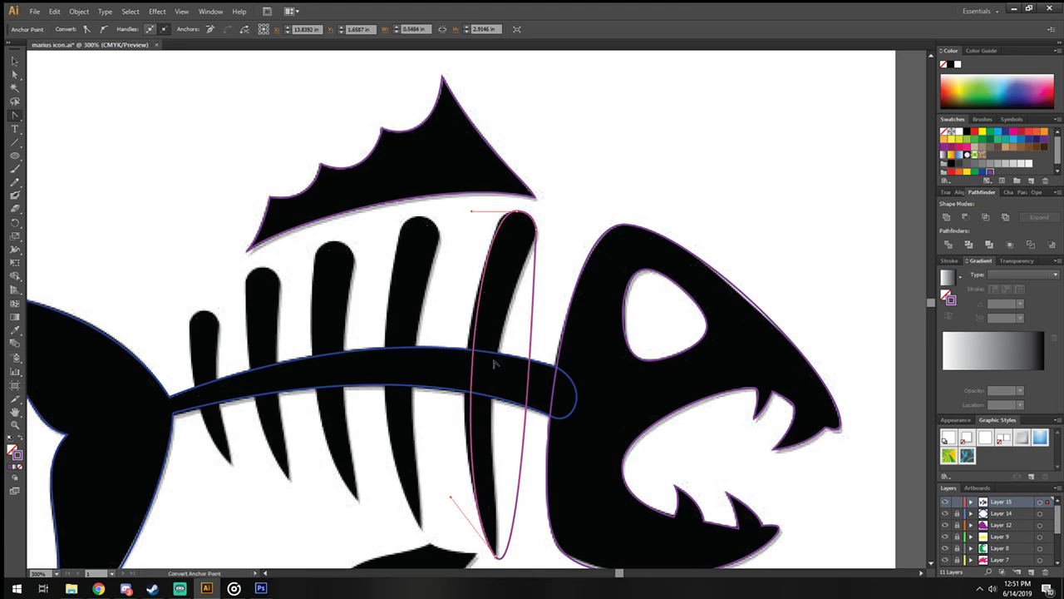
{"action": "left_click_drag", "start_coordinate": [449, 499], "coordinate": [441, 463]}
{"action": "scroll", "coordinate": [529, 472], "scroll_direction": "down", "scroll_amount": 1}
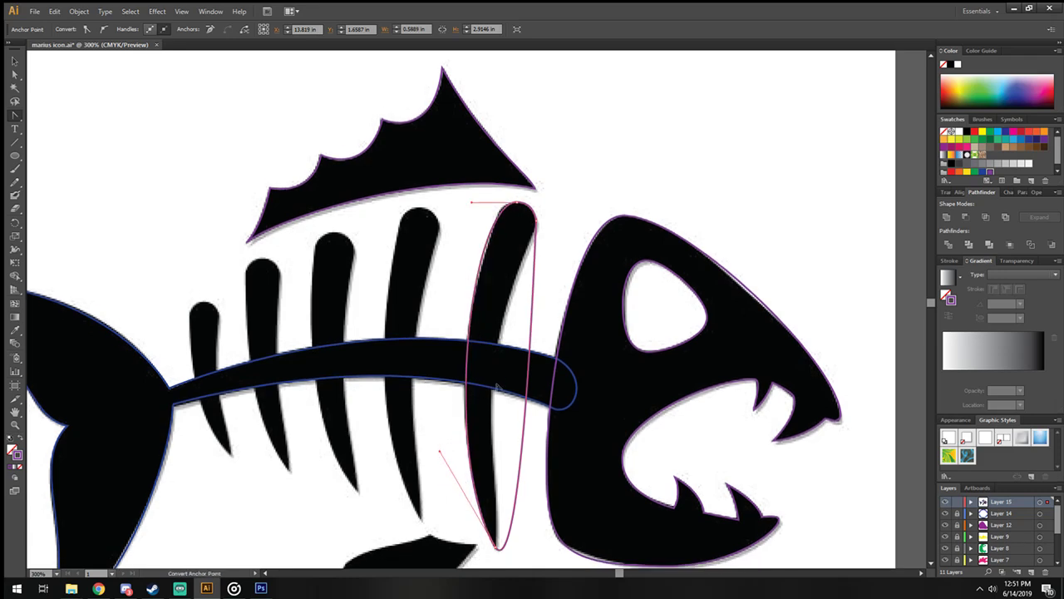
{"action": "left_click_drag", "start_coordinate": [496, 521], "coordinate": [528, 564]}
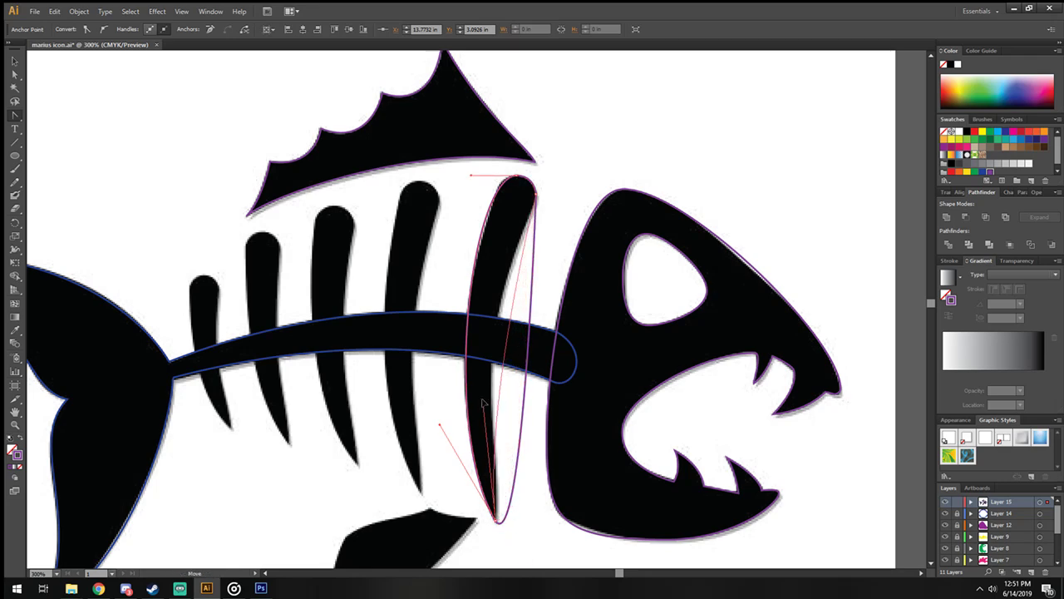
{"action": "left_click_drag", "start_coordinate": [528, 564], "coordinate": [477, 285]}
Step: Adjust handles on the rib outline's top, right edge and left curve to hug the rounded tip
{"action": "left_click", "coordinate": [537, 193]}
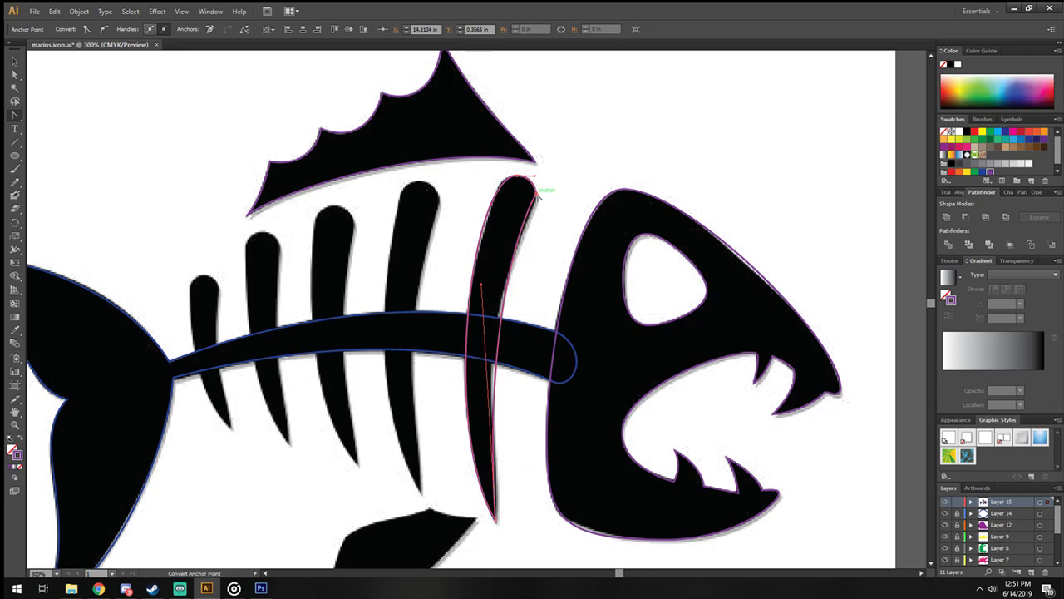
{"action": "left_click_drag", "start_coordinate": [534, 203], "coordinate": [536, 198]}
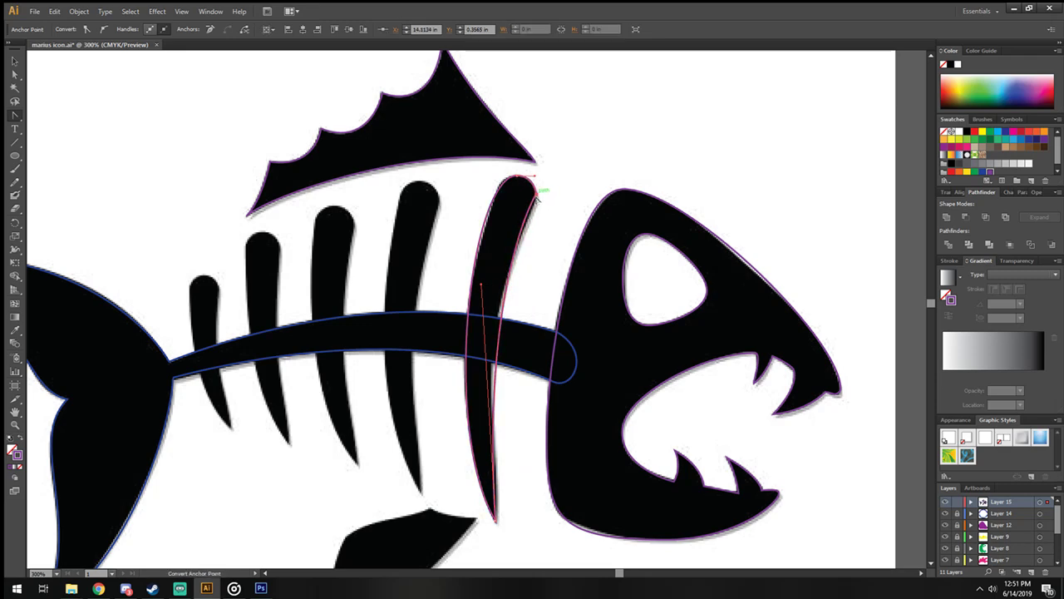
{"action": "scroll", "coordinate": [560, 156], "scroll_direction": "up", "scroll_amount": 2}
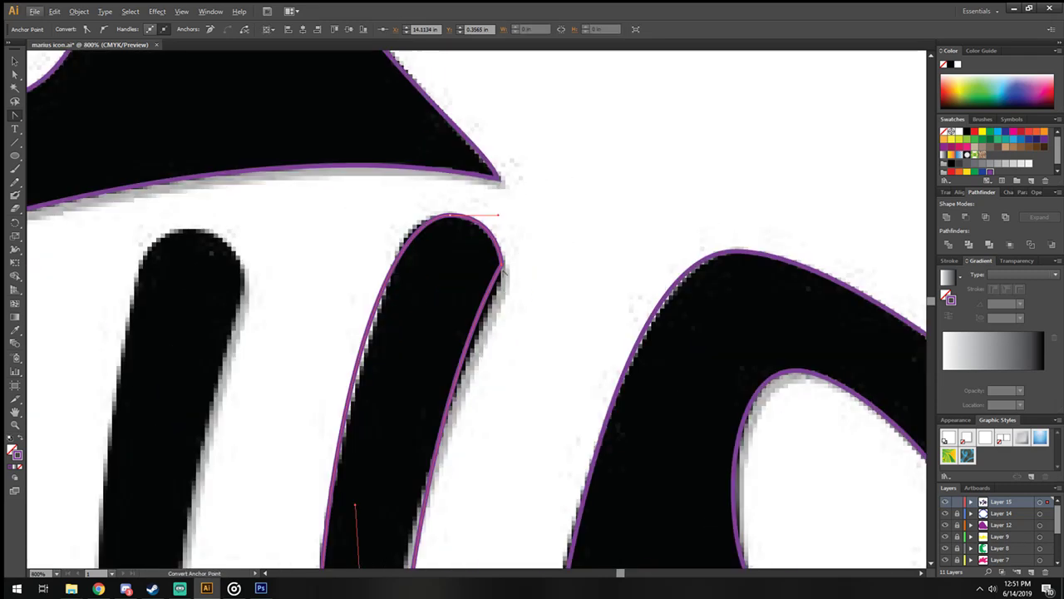
{"action": "left_click_drag", "start_coordinate": [504, 261], "coordinate": [503, 268]}
{"action": "left_click_drag", "start_coordinate": [505, 266], "coordinate": [504, 277]}
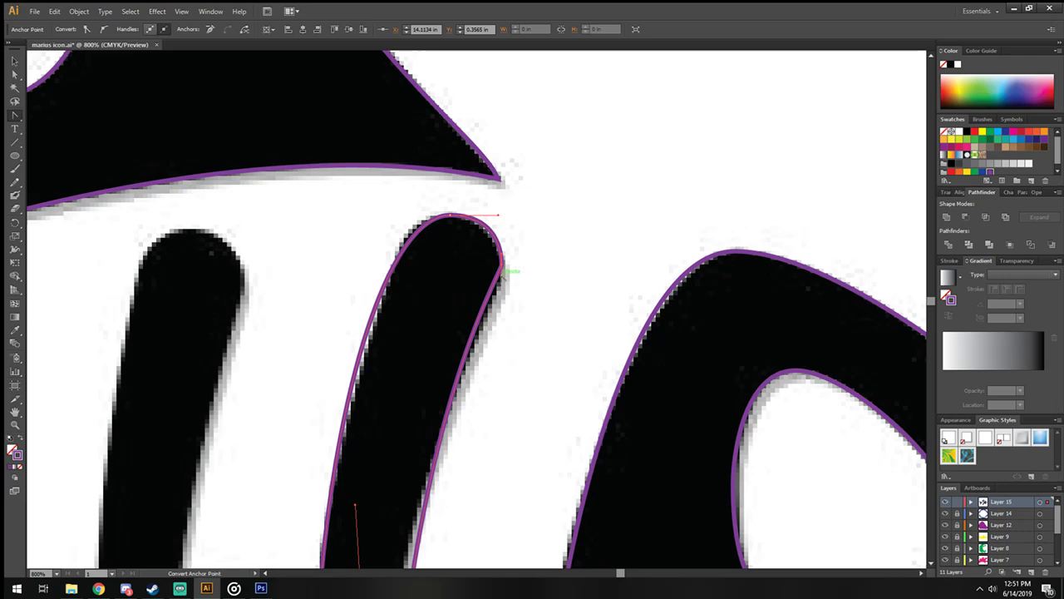
{"action": "left_click_drag", "start_coordinate": [503, 272], "coordinate": [498, 315]}
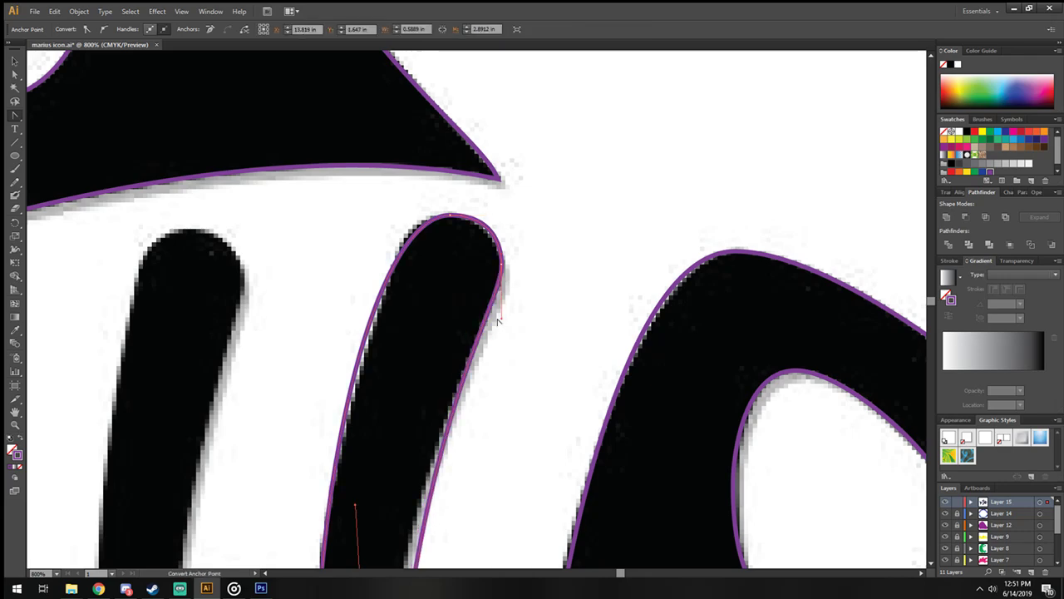
{"action": "scroll", "coordinate": [497, 322], "scroll_direction": "down", "scroll_amount": 2}
{"action": "scroll", "coordinate": [491, 349], "scroll_direction": "down", "scroll_amount": 2}
{"action": "scroll", "coordinate": [481, 382], "scroll_direction": "up", "scroll_amount": 2}
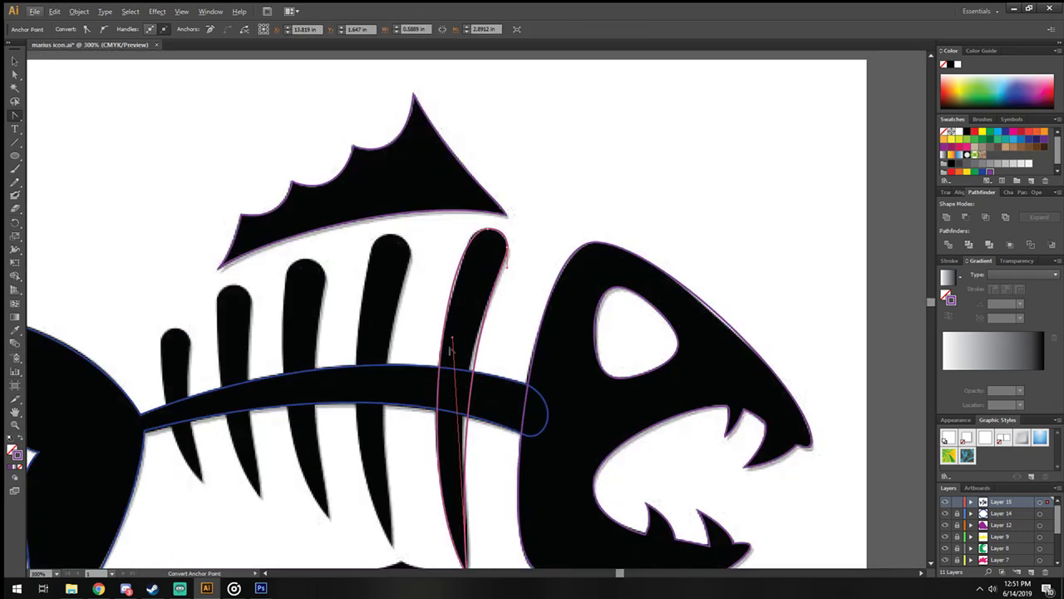
{"action": "left_click_drag", "start_coordinate": [452, 337], "coordinate": [441, 327]}
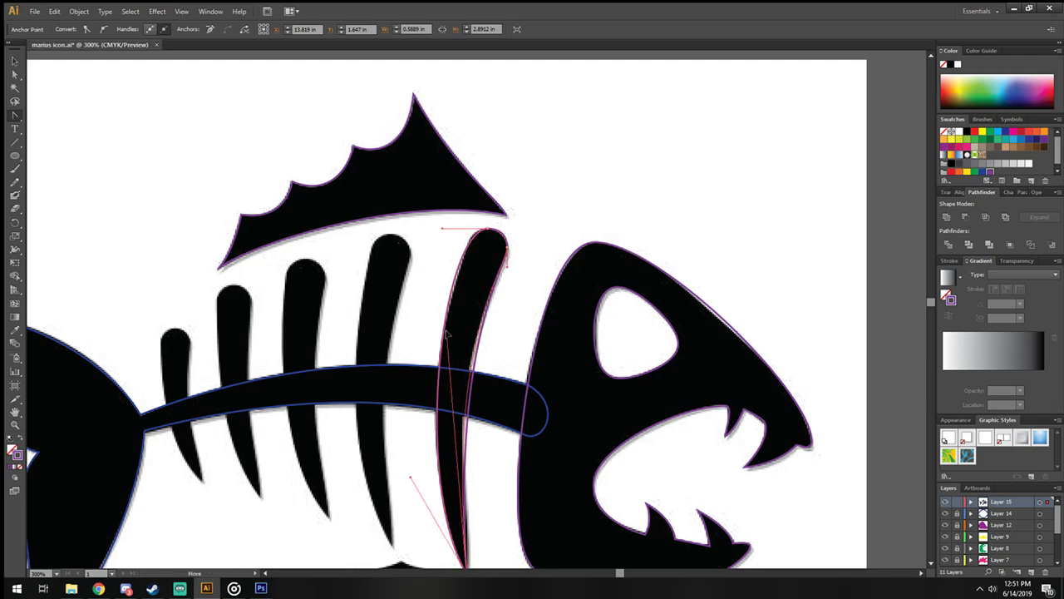
{"action": "key", "text": "v"}
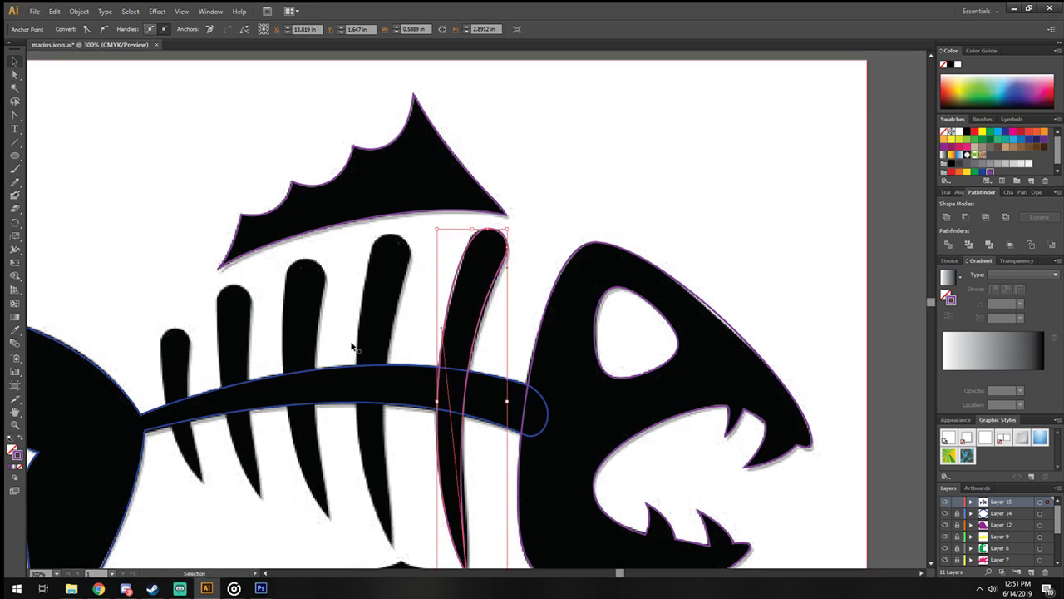
Step: Select the traced rib outline path on its own, separate from the placed fish image
{"action": "left_click", "coordinate": [481, 373]}
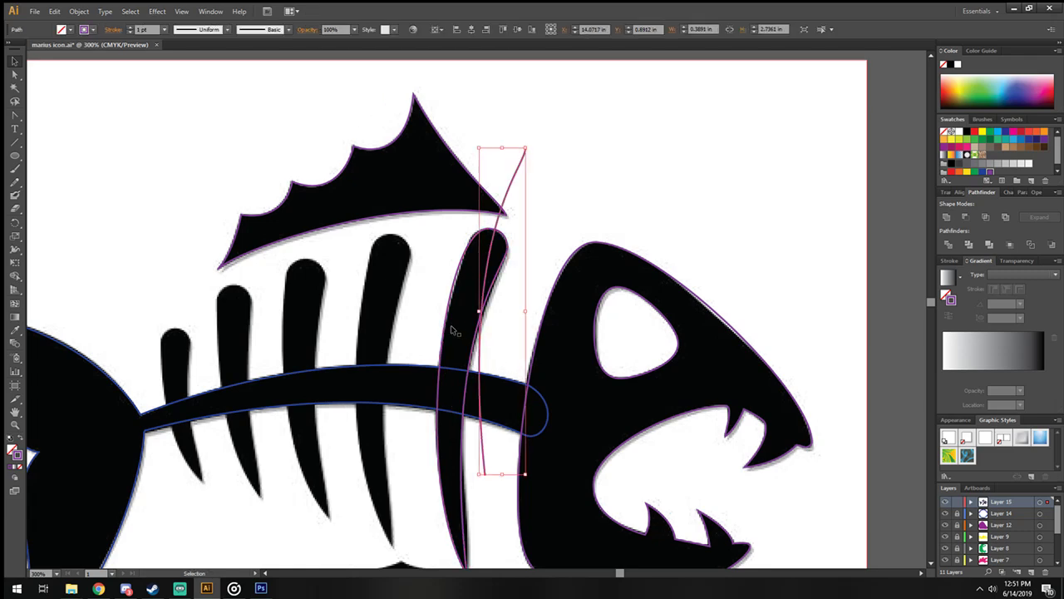
{"action": "left_click", "coordinate": [499, 295]}
{"action": "key", "text": "ctrl+a"}
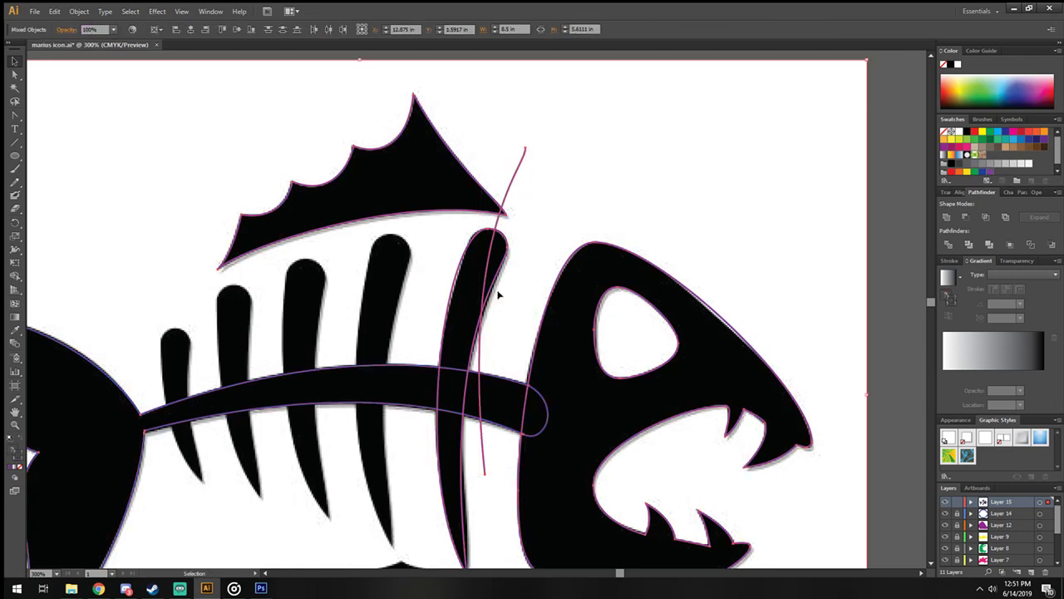
{"action": "left_click", "coordinate": [485, 295]}
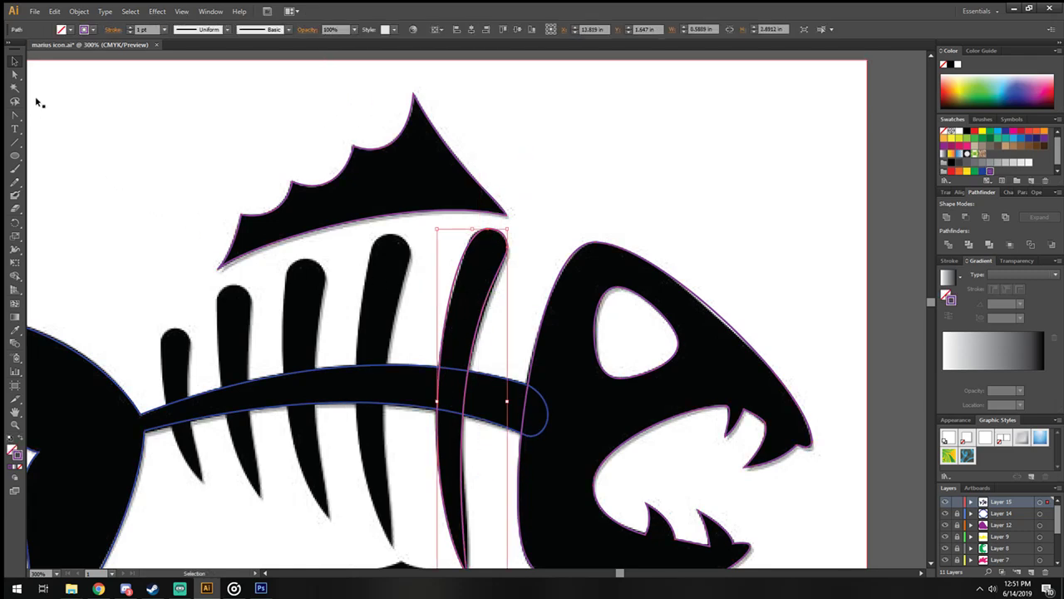
{"action": "left_click", "coordinate": [423, 270]}
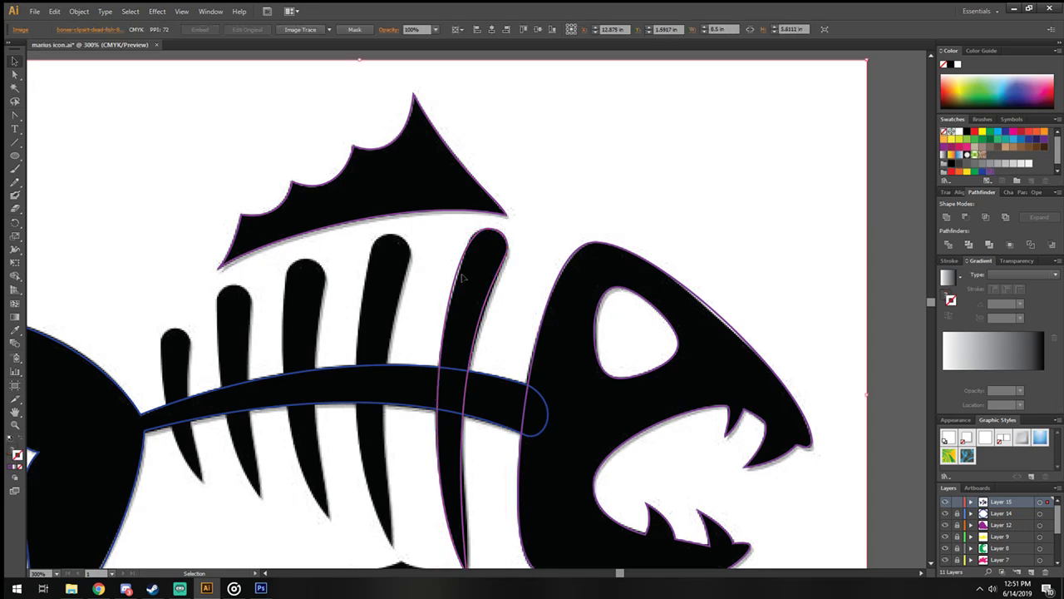
{"action": "key", "text": "a"}
{"action": "left_click", "coordinate": [458, 280]}
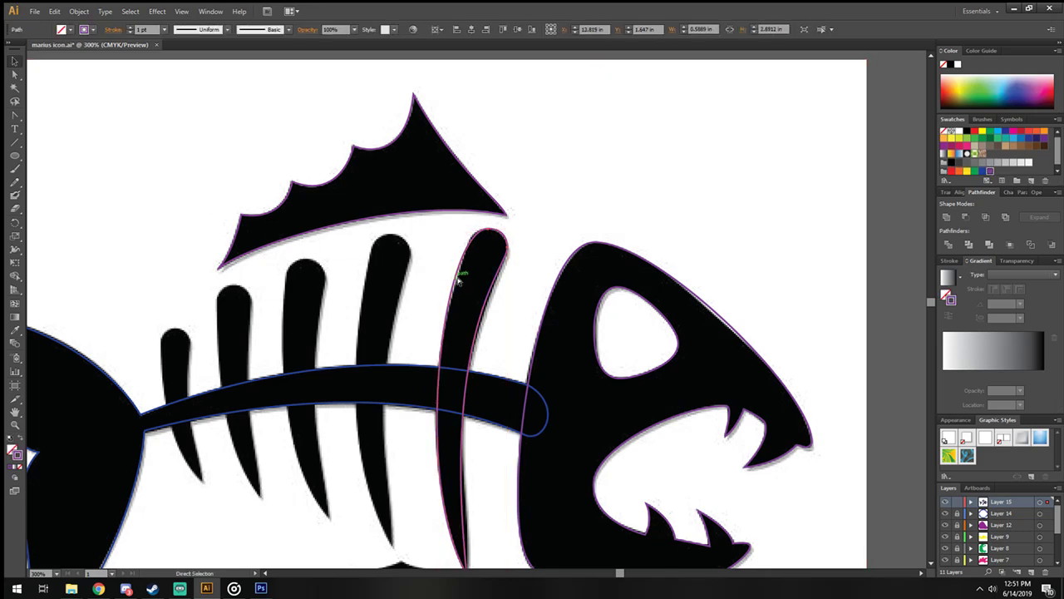
{"action": "key", "text": "v"}
Step: Alt-drag a copy of the rib outline onto the next rib left, then rotate, resize and nudge it to fit
{"action": "mouse_move", "coordinate": [453, 243]}
{"action": "left_mouse_down"}
{"action": "mouse_move", "coordinate": [360, 294]}
{"action": "mouse_move", "coordinate": [353, 332]}
{"action": "left_mouse_up"}
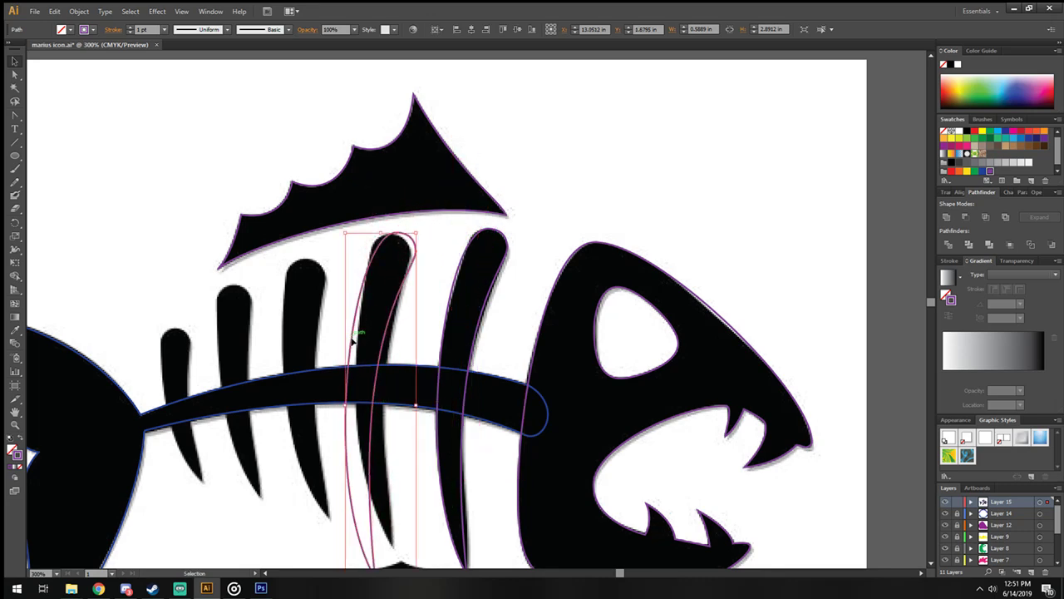
{"action": "scroll", "coordinate": [387, 398], "scroll_direction": "down", "scroll_amount": 2}
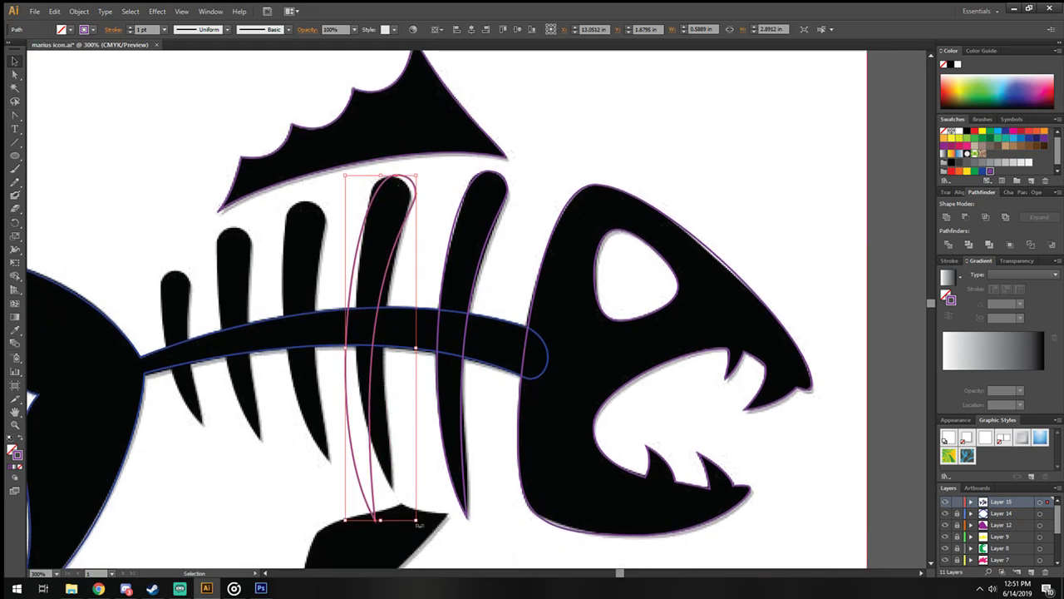
{"action": "left_click_drag", "start_coordinate": [420, 525], "coordinate": [425, 504]}
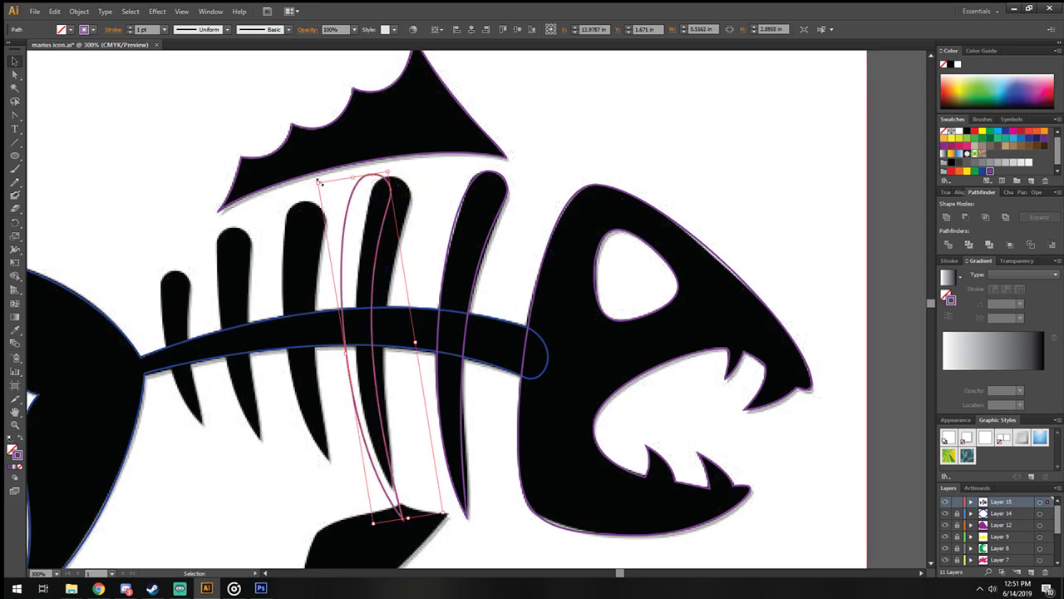
{"action": "mouse_move", "coordinate": [319, 181]}
{"action": "left_mouse_down"}
{"action": "mouse_move", "coordinate": [351, 219]}
{"action": "mouse_move", "coordinate": [379, 190]}
{"action": "left_mouse_up"}
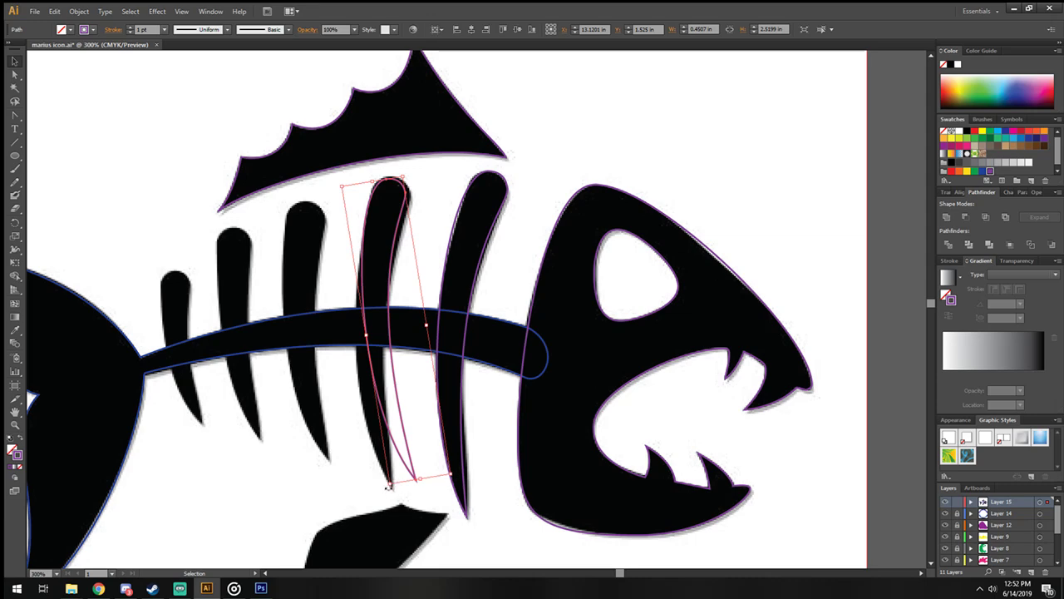
{"action": "left_click_drag", "start_coordinate": [388, 486], "coordinate": [374, 494]}
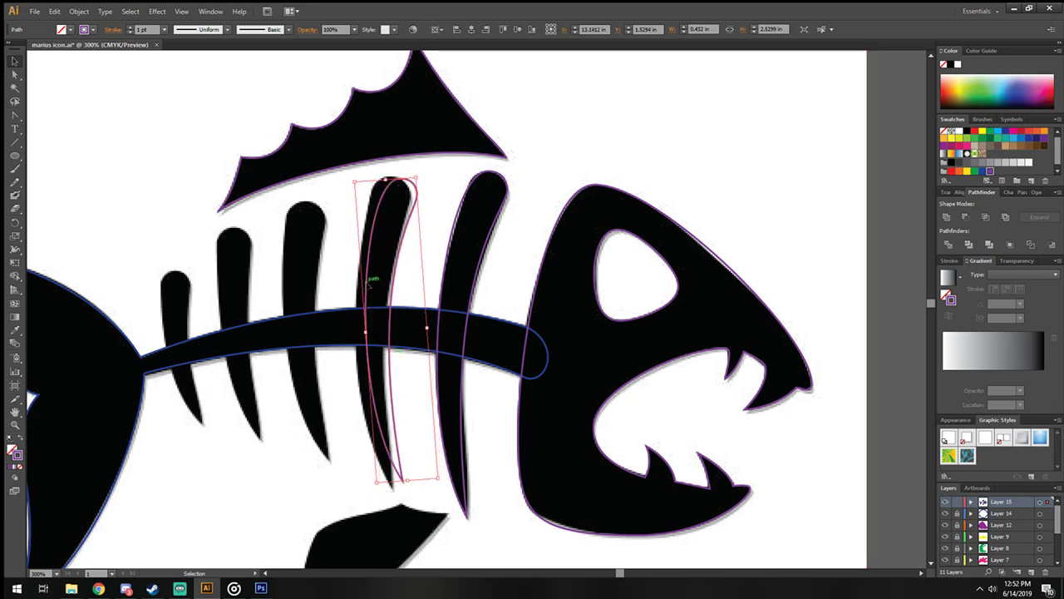
{"action": "key", "text": "Left"}
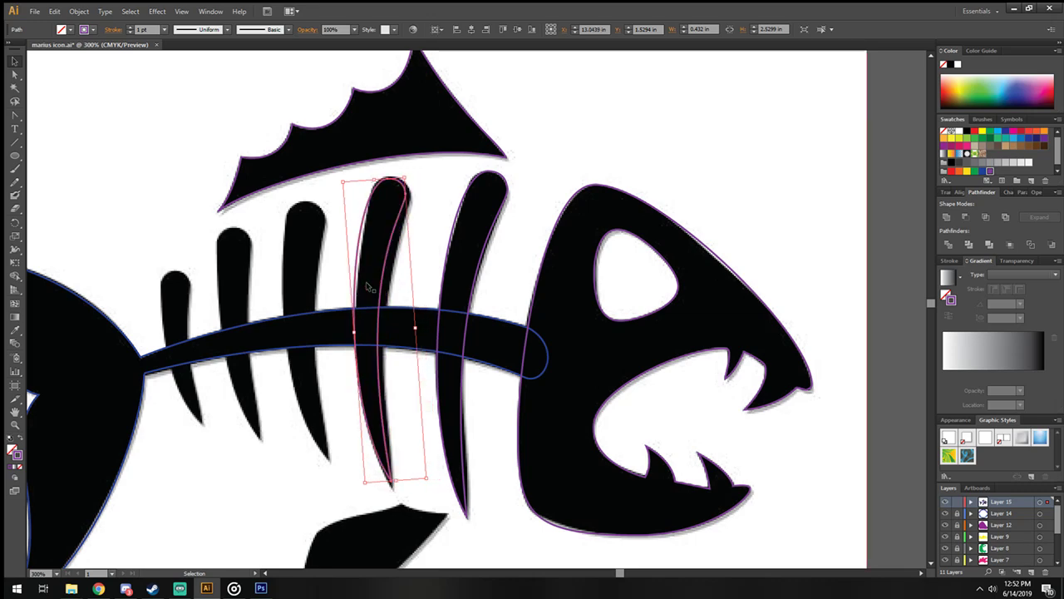
{"action": "key", "text": "Right"}
{"action": "key", "text": "Right"}
Step: Paste a rib outline copy onto the next rib left, shortened and rotated to match its slant
{"action": "key", "text": "a"}
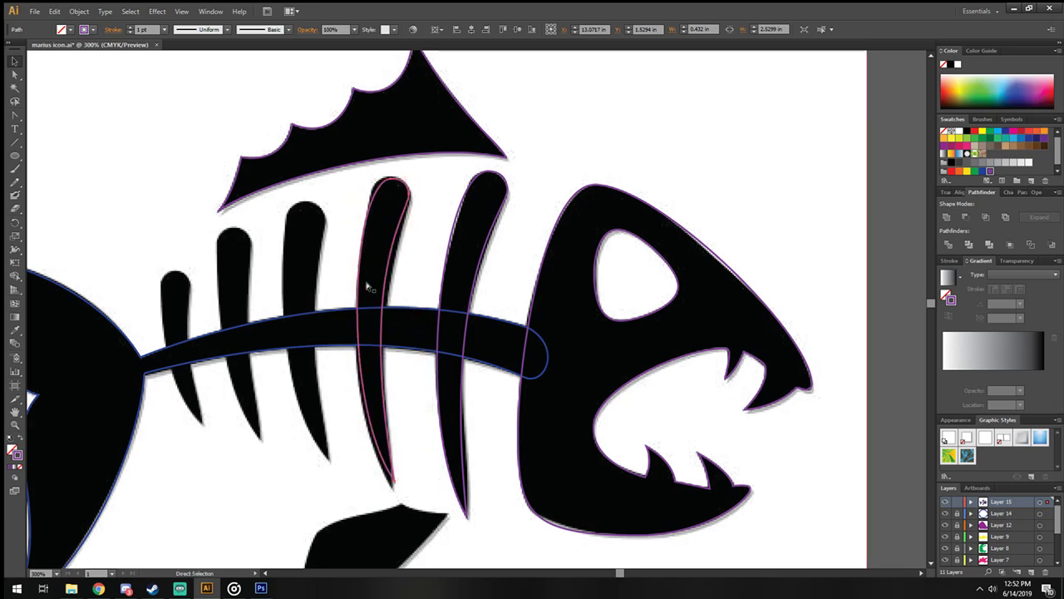
{"action": "key", "text": "ctrl+v"}
{"action": "key", "text": "v"}
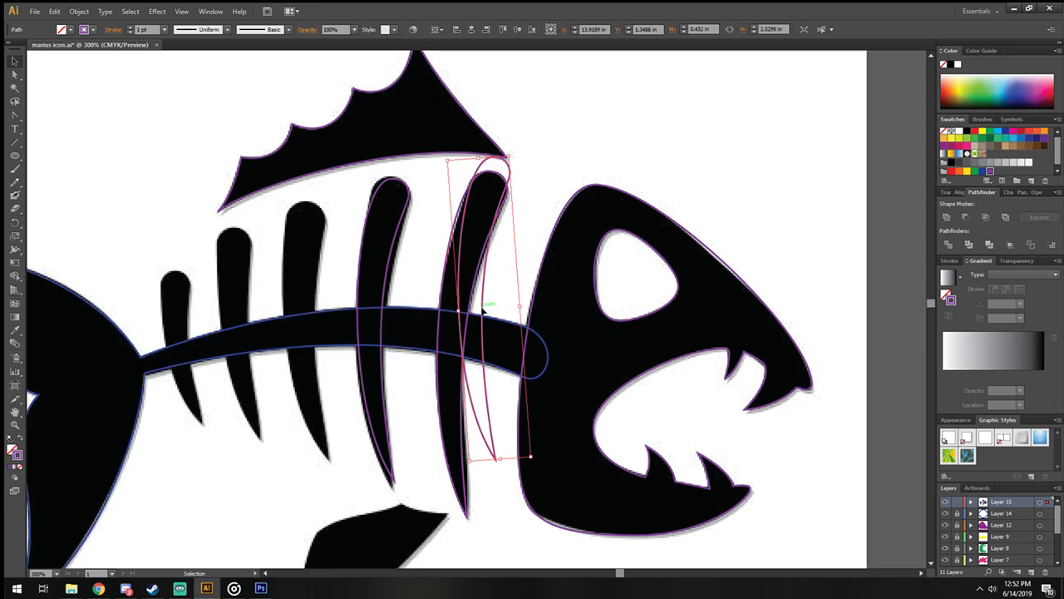
{"action": "left_click_drag", "start_coordinate": [487, 308], "coordinate": [304, 356]}
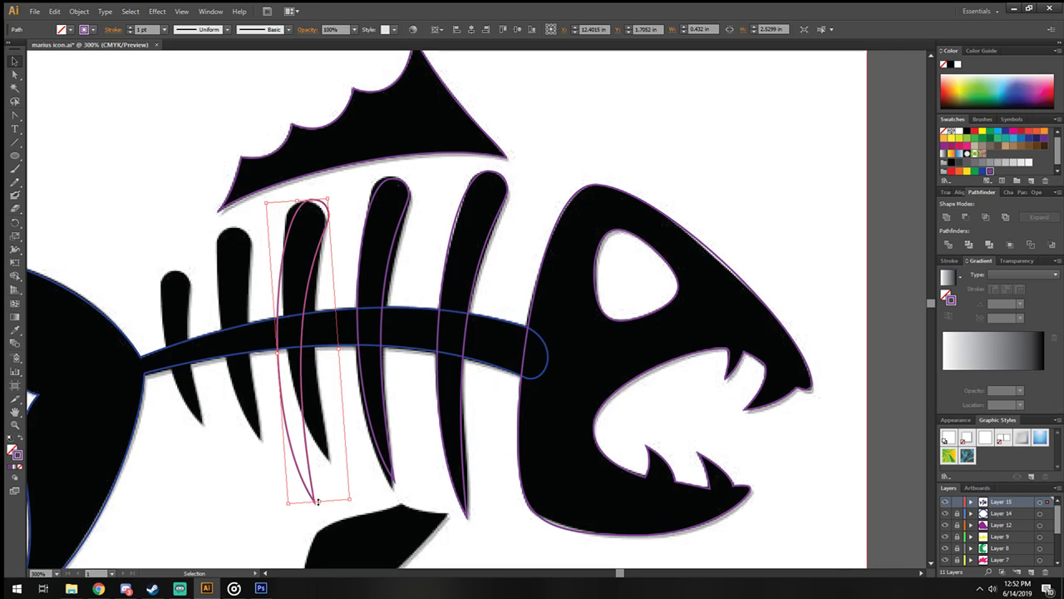
{"action": "left_click_drag", "start_coordinate": [317, 501], "coordinate": [332, 453]}
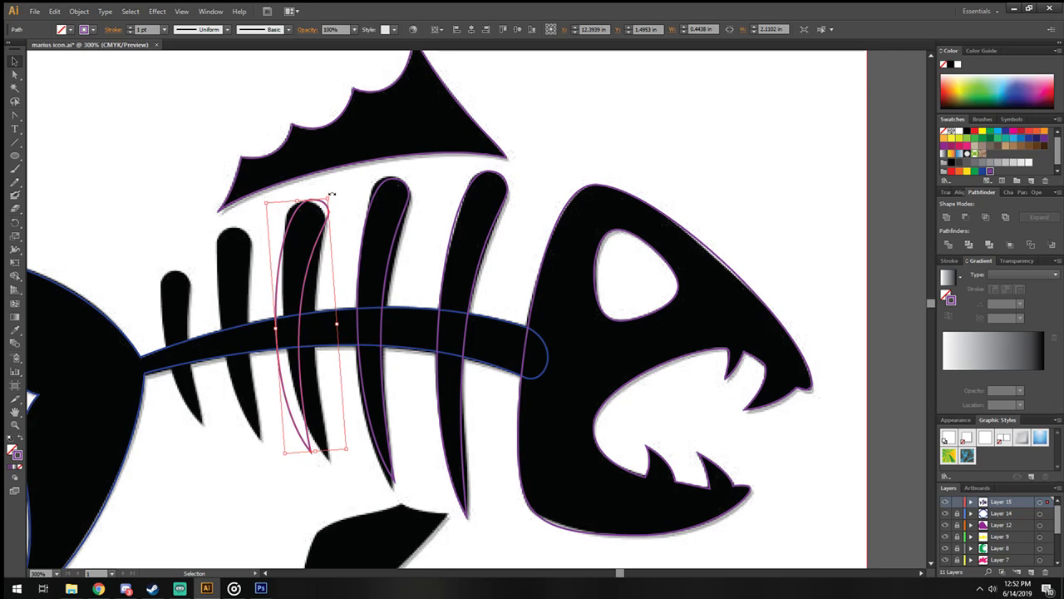
{"action": "left_click_drag", "start_coordinate": [330, 194], "coordinate": [311, 200]}
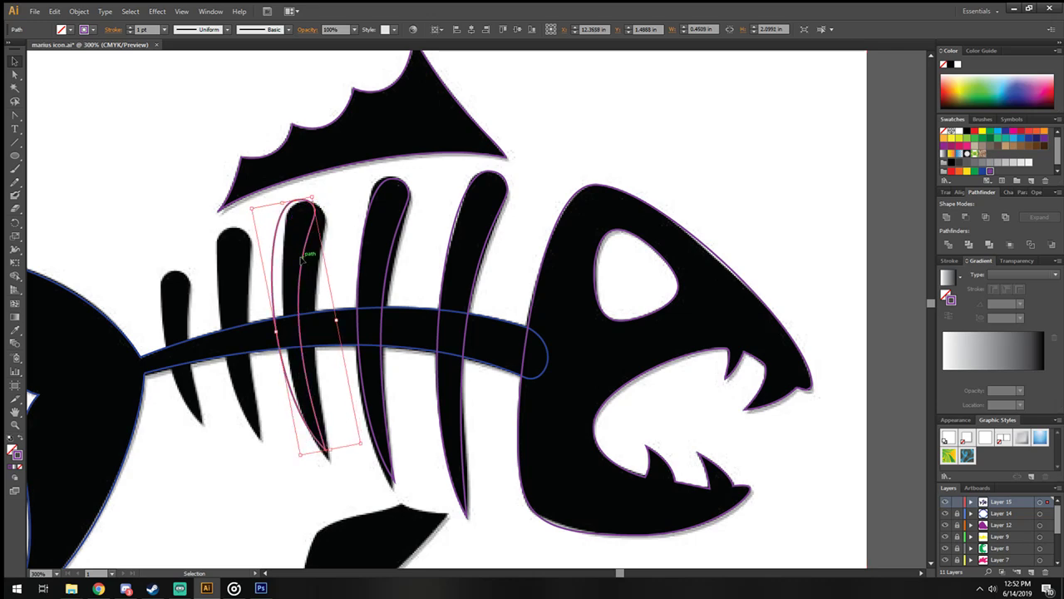
{"action": "left_click_drag", "start_coordinate": [301, 259], "coordinate": [316, 271]}
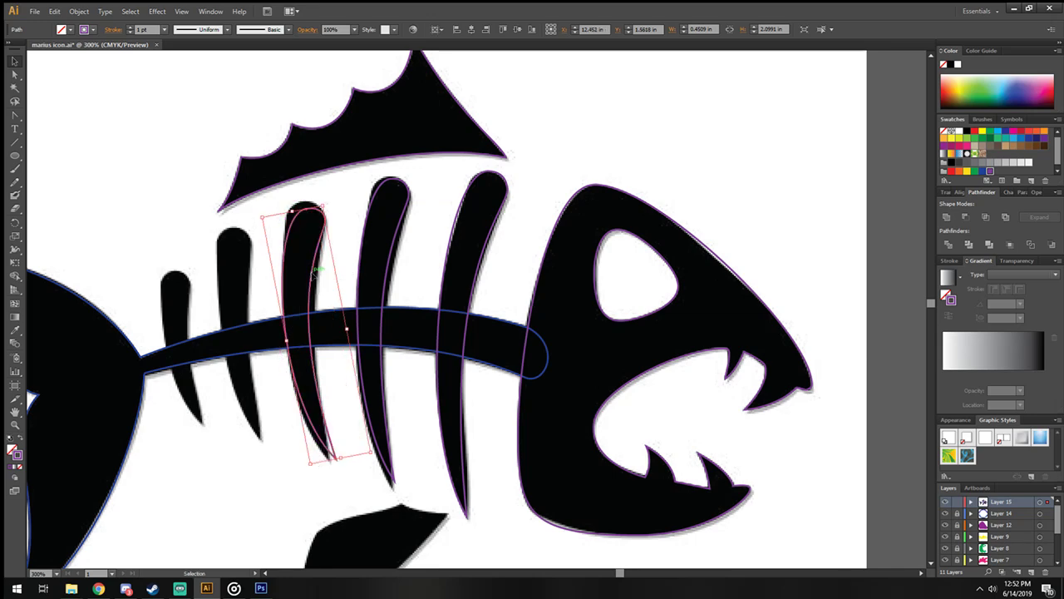
Step: Fit another pasted rib copy over the second rib, shortened and rotated about 13°
{"action": "key", "text": "ctrl+x"}
{"action": "key", "text": "ctrl+v"}
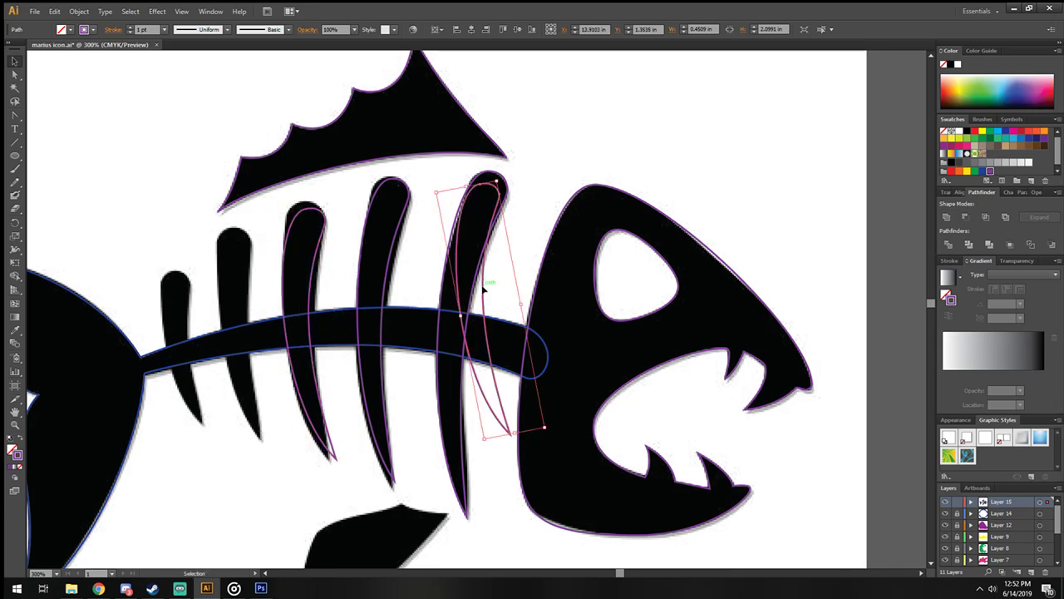
{"action": "left_click_drag", "start_coordinate": [484, 288], "coordinate": [238, 337]}
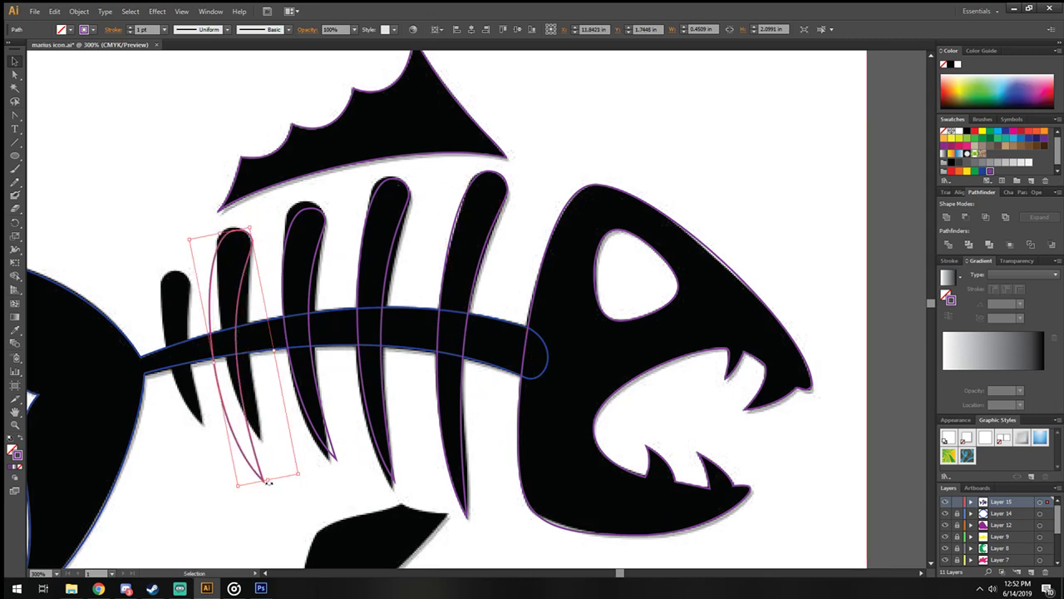
{"action": "left_click_drag", "start_coordinate": [267, 479], "coordinate": [270, 430]}
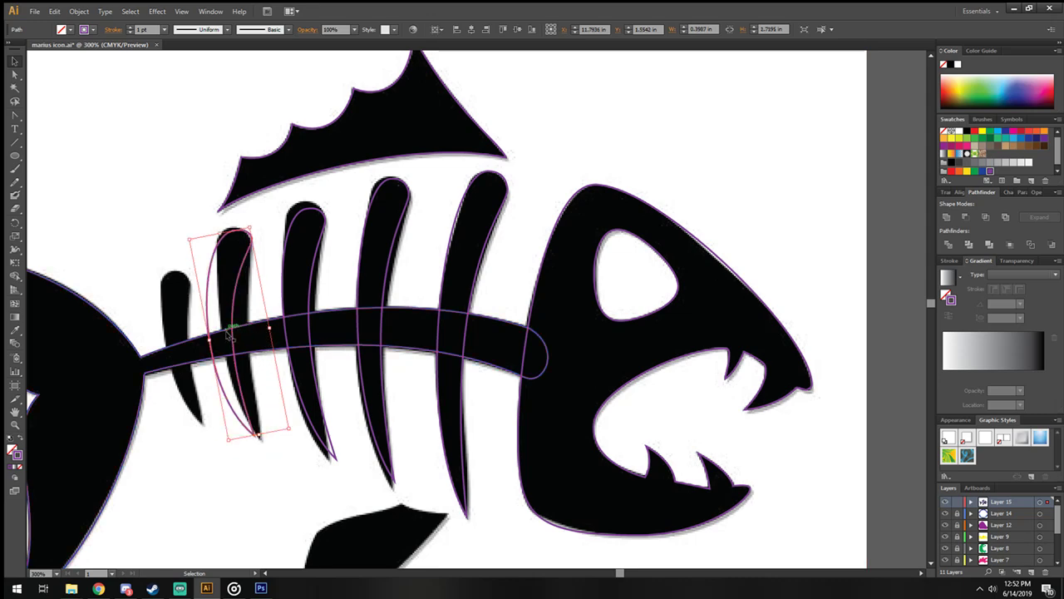
{"action": "left_click_drag", "start_coordinate": [269, 328], "coordinate": [267, 333]}
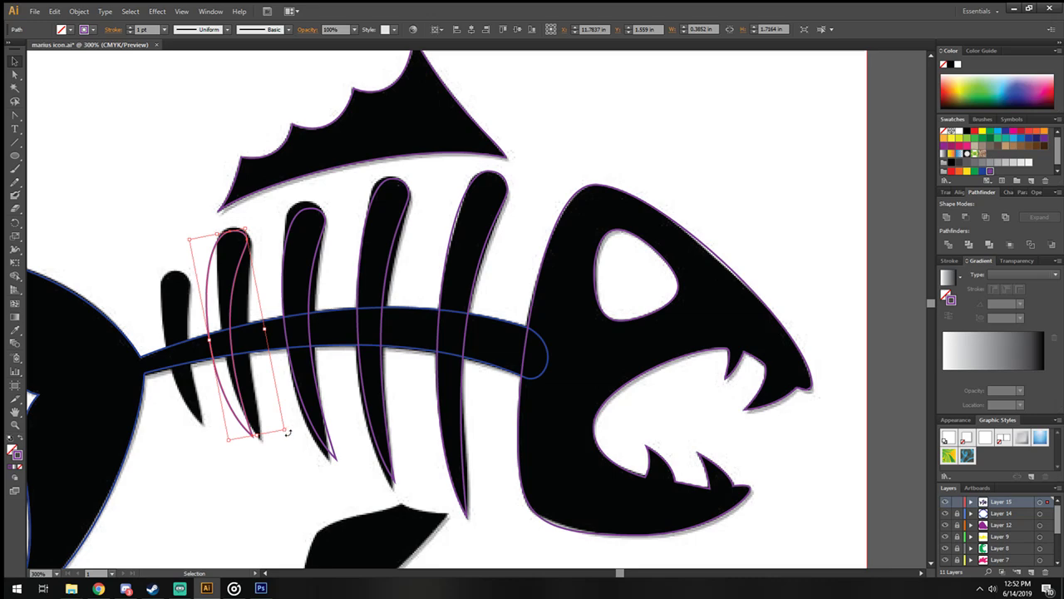
{"action": "mouse_move", "coordinate": [285, 436]}
{"action": "left_mouse_down"}
{"action": "mouse_move", "coordinate": [293, 434]}
{"action": "mouse_move", "coordinate": [282, 420]}
{"action": "left_mouse_up"}
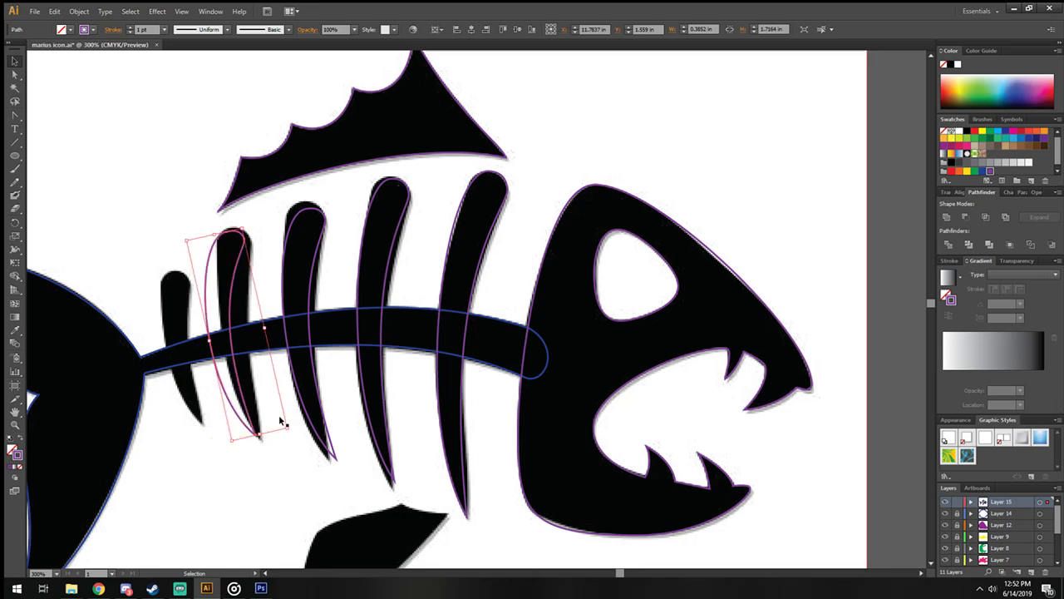
{"action": "left_click_drag", "start_coordinate": [226, 314], "coordinate": [256, 314]}
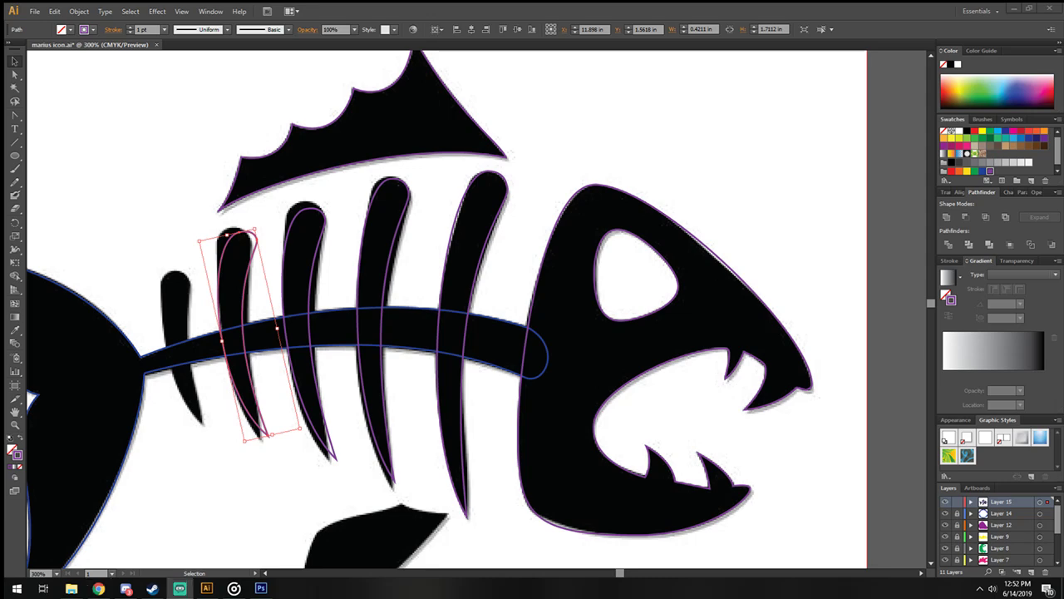
Step: Move a rib outline copy onto the small tail rib and shrink it to fit
{"action": "key", "text": "a"}
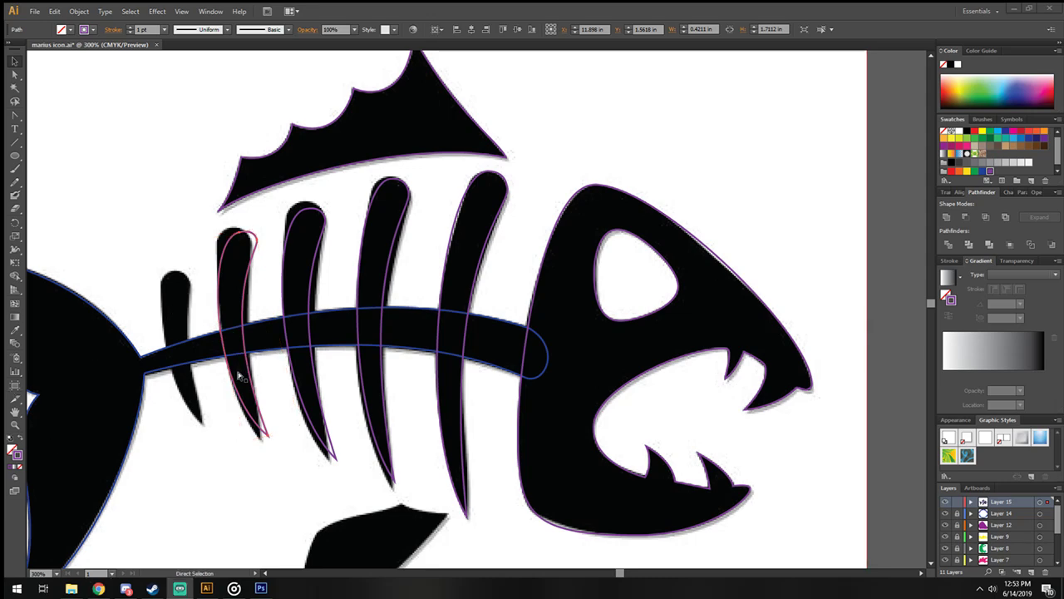
{"action": "key", "text": "v"}
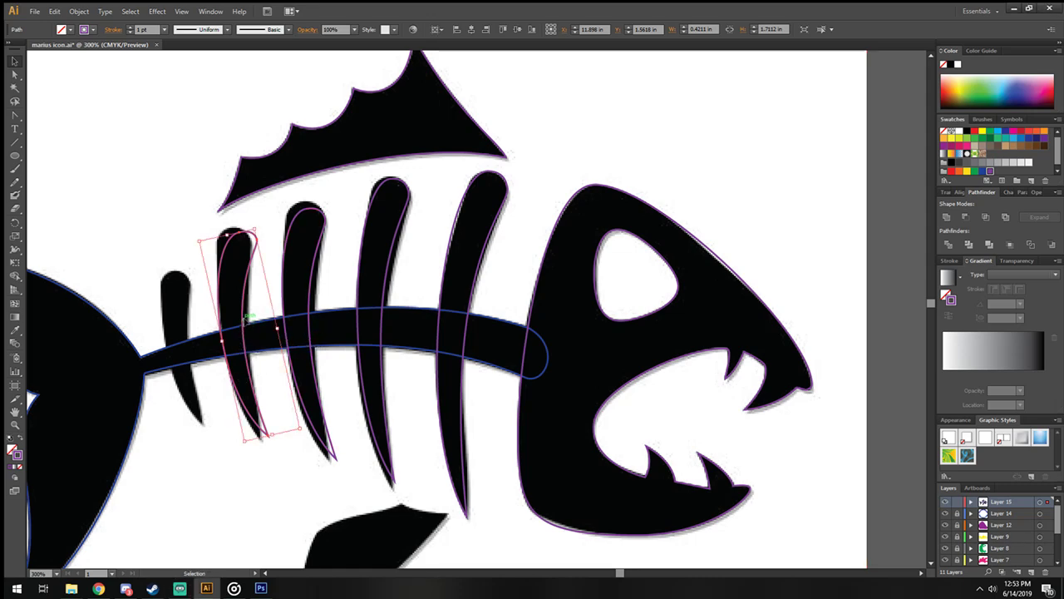
{"action": "key", "text": "a"}
{"action": "left_click", "coordinate": [508, 306]}
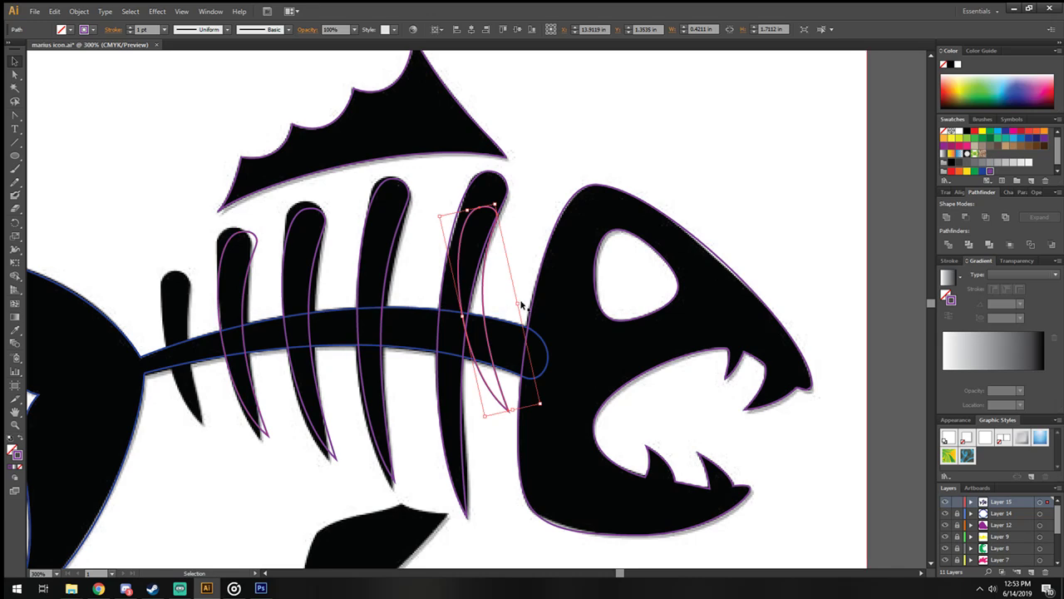
{"action": "mouse_move", "coordinate": [482, 302]}
{"action": "left_mouse_down"}
{"action": "mouse_move", "coordinate": [162, 358]}
{"action": "mouse_move", "coordinate": [172, 356]}
{"action": "left_mouse_up"}
{"action": "left_click_drag", "start_coordinate": [177, 470], "coordinate": [182, 449]}
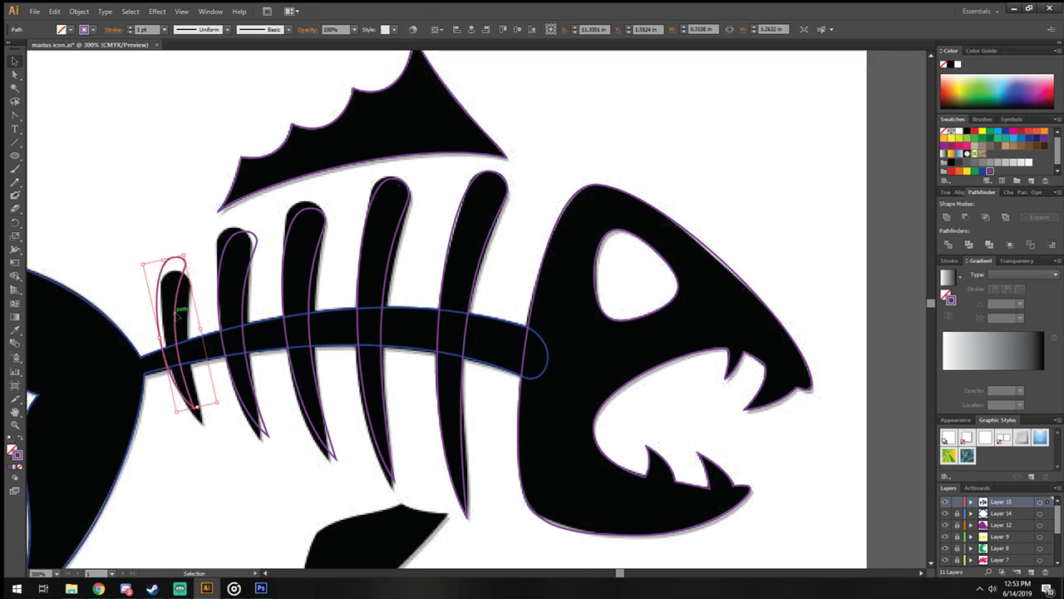
{"action": "left_click_drag", "start_coordinate": [174, 306], "coordinate": [185, 322]}
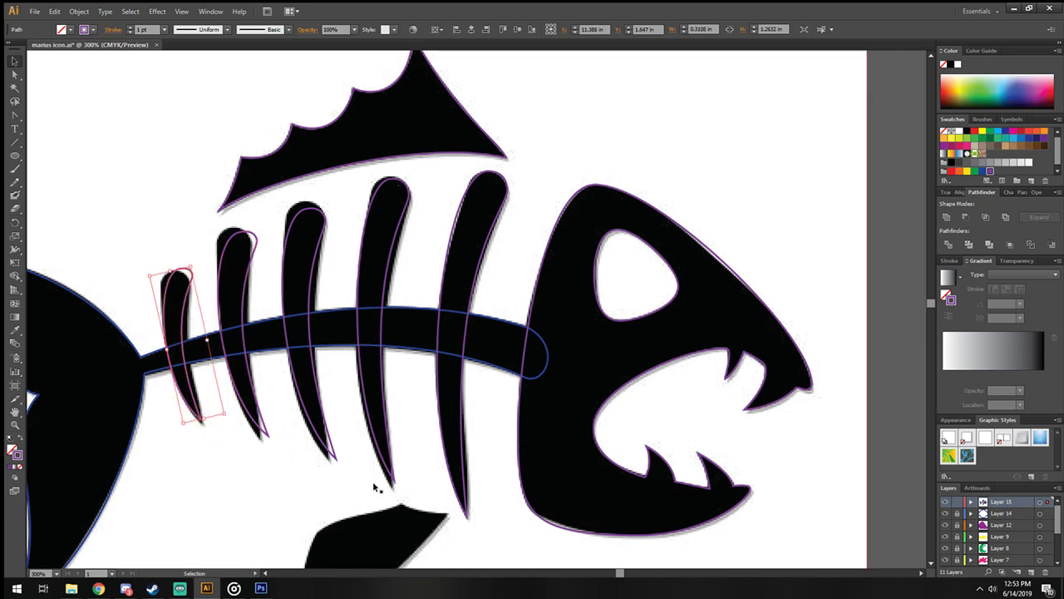
Step: Trace the lower fin with the Pen tool, placing points around its tip, bottom and top edge
{"action": "scroll", "coordinate": [374, 474], "scroll_direction": "down", "scroll_amount": 3}
{"action": "scroll", "coordinate": [378, 449], "scroll_direction": "down", "scroll_amount": 3}
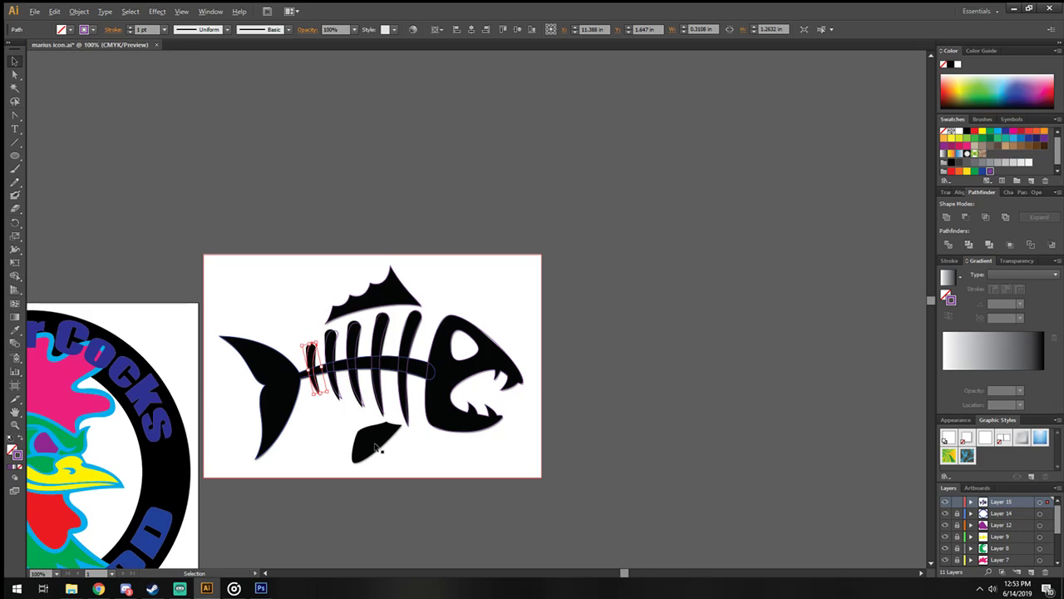
{"action": "scroll", "coordinate": [374, 449], "scroll_direction": "up", "scroll_amount": 3}
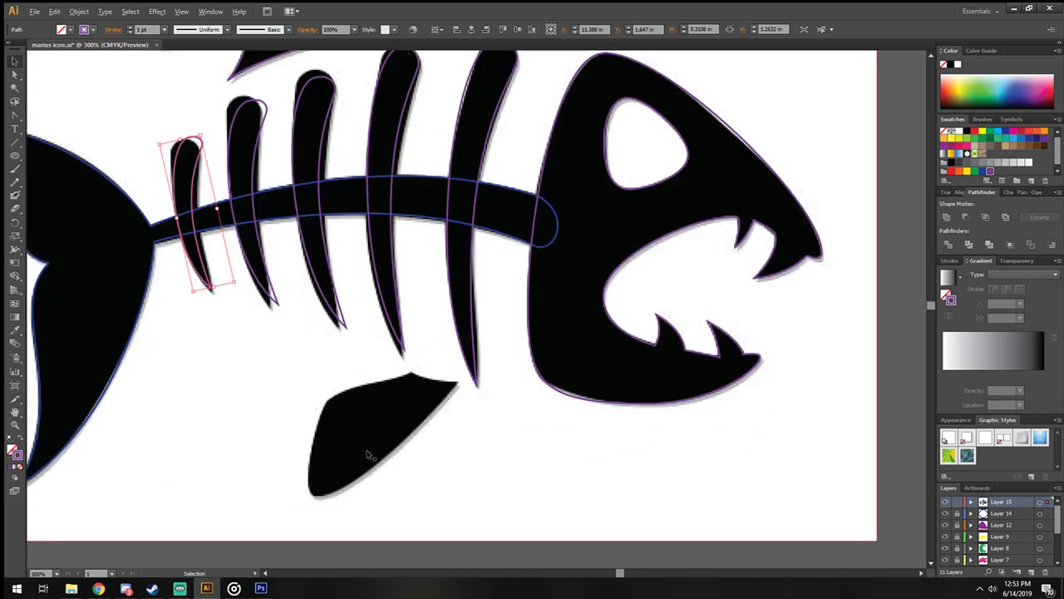
{"action": "left_click", "coordinate": [17, 117]}
{"action": "left_click_drag", "start_coordinate": [17, 118], "coordinate": [49, 118]}
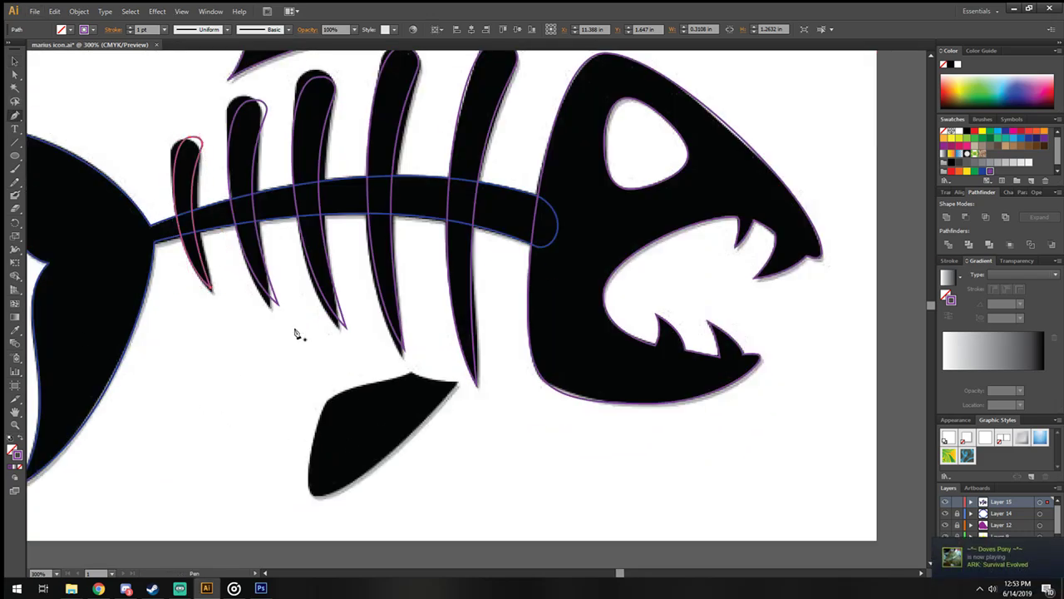
{"action": "left_click_drag", "start_coordinate": [413, 376], "coordinate": [425, 418]}
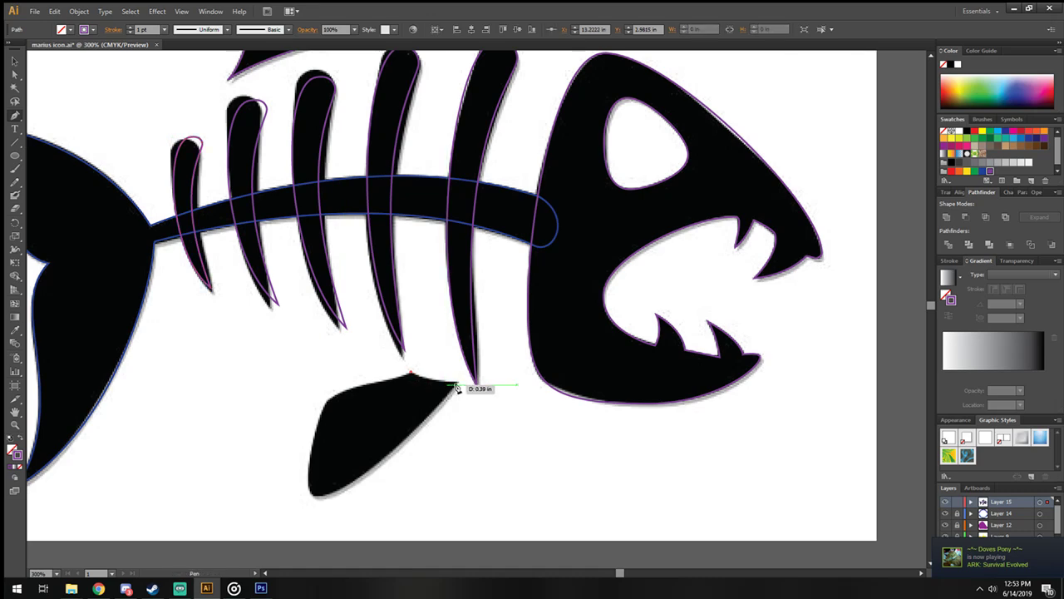
{"action": "left_click", "coordinate": [319, 492]}
{"action": "left_click", "coordinate": [309, 480]}
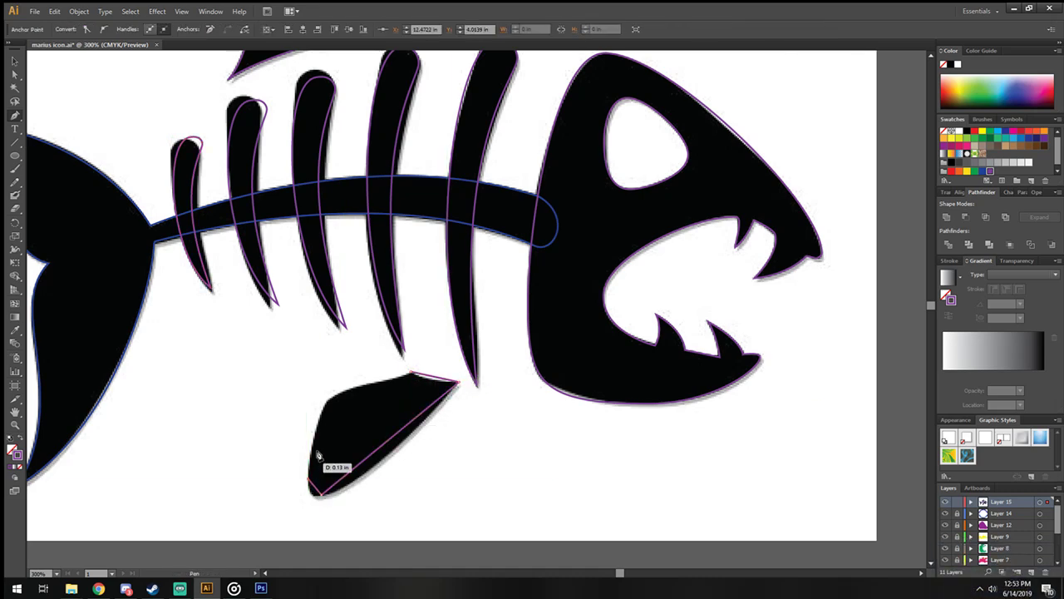
{"action": "left_click", "coordinate": [329, 399]}
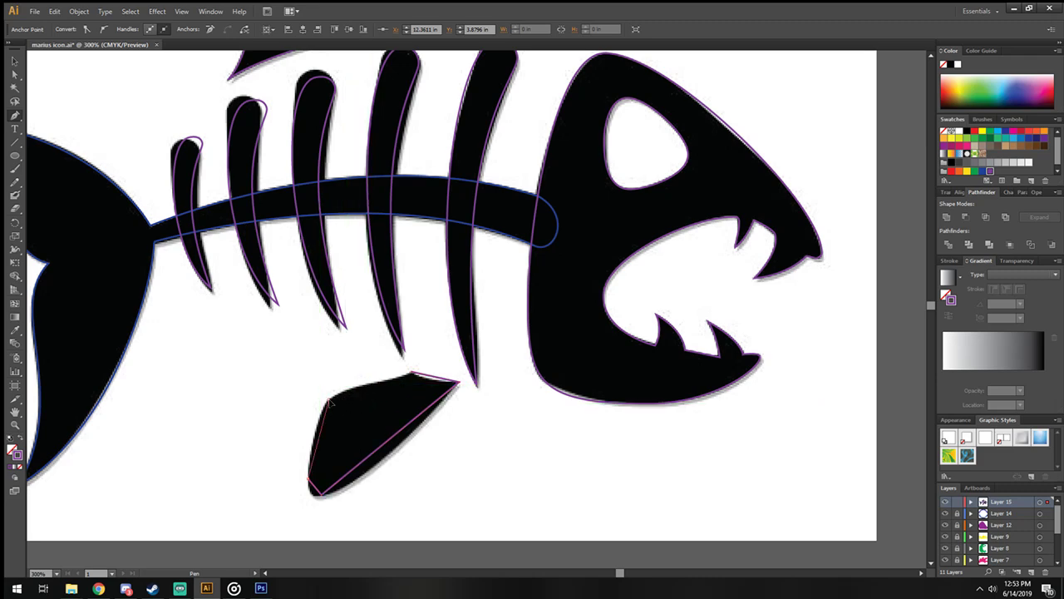
{"action": "left_click", "coordinate": [411, 375]}
Step: Curve the fin outline's corners with Convert Anchor Point, keeping the top point sharp and bowing the lower edge
{"action": "left_click_drag", "start_coordinate": [14, 115], "coordinate": [46, 158]}
{"action": "left_click", "coordinate": [46, 156]}
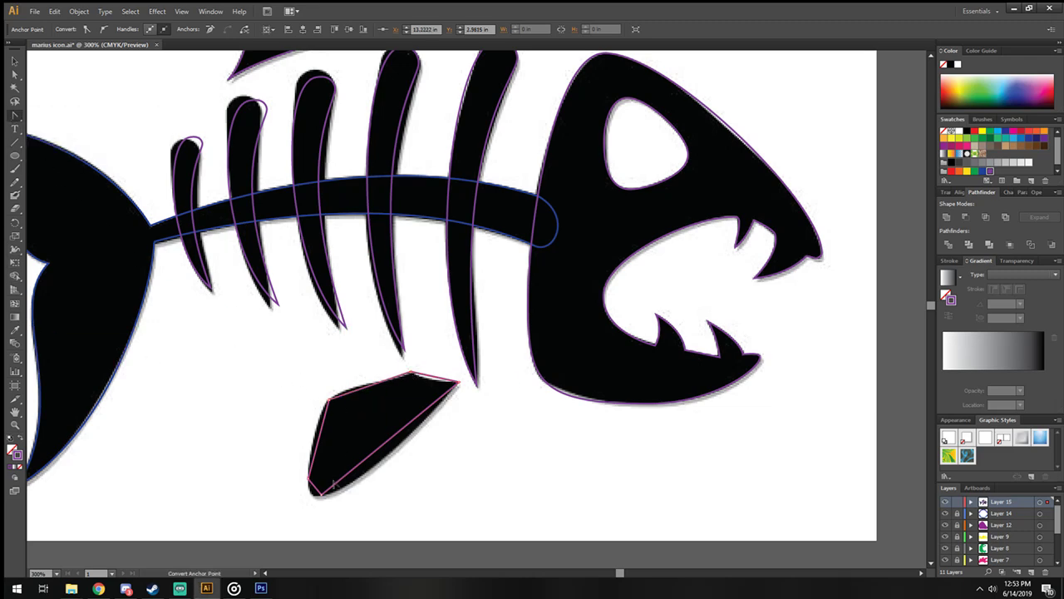
{"action": "scroll", "coordinate": [325, 527], "scroll_direction": "up", "scroll_amount": 1}
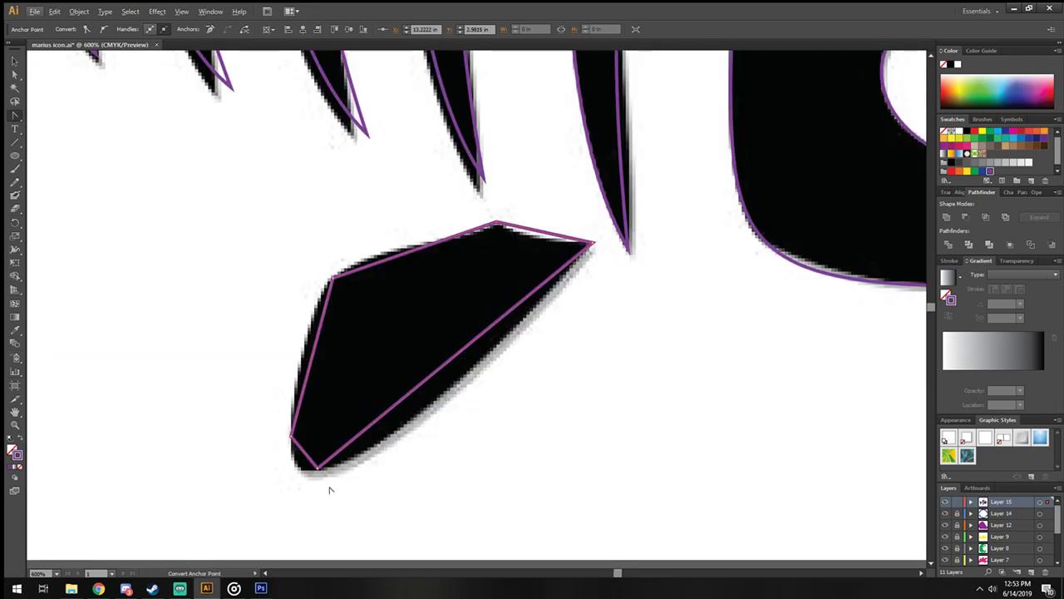
{"action": "left_click_drag", "start_coordinate": [319, 470], "coordinate": [291, 474]}
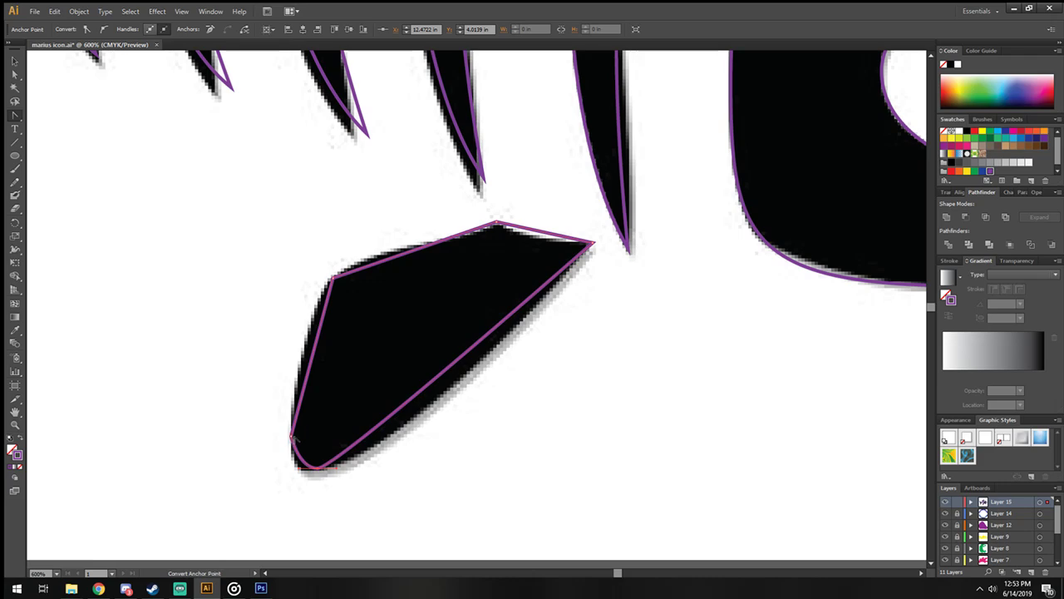
{"action": "left_click_drag", "start_coordinate": [293, 434], "coordinate": [291, 416]}
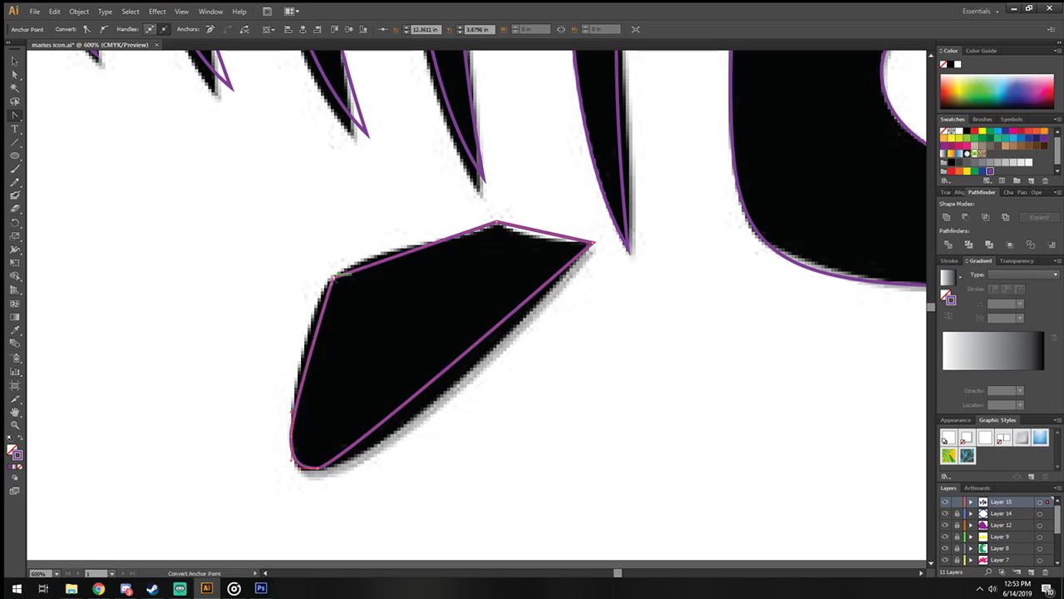
{"action": "left_click_drag", "start_coordinate": [334, 273], "coordinate": [358, 256]}
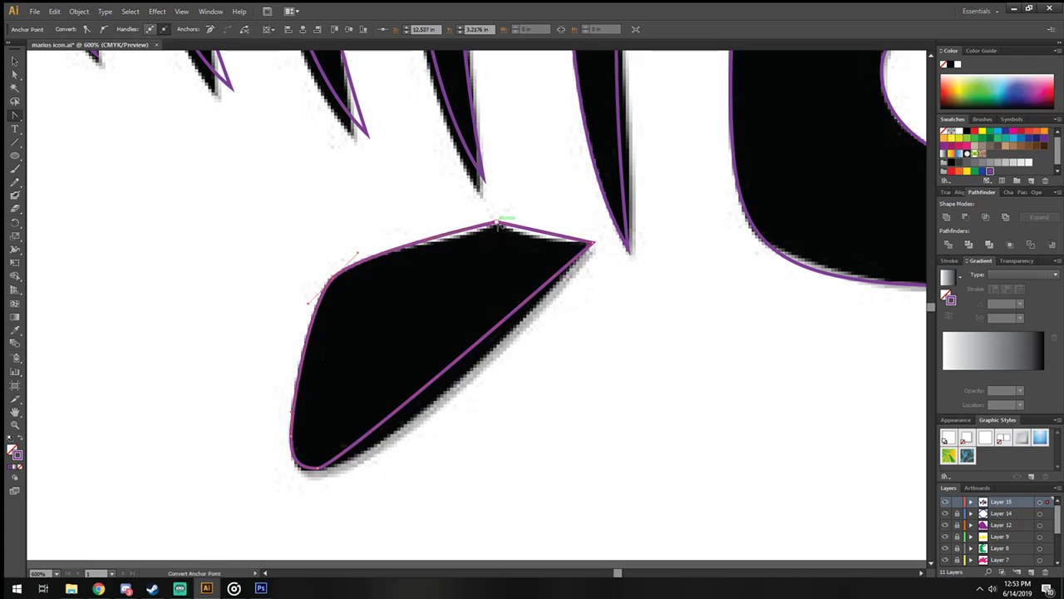
{"action": "left_click", "coordinate": [501, 223]}
{"action": "left_click_drag", "start_coordinate": [504, 223], "coordinate": [514, 238]}
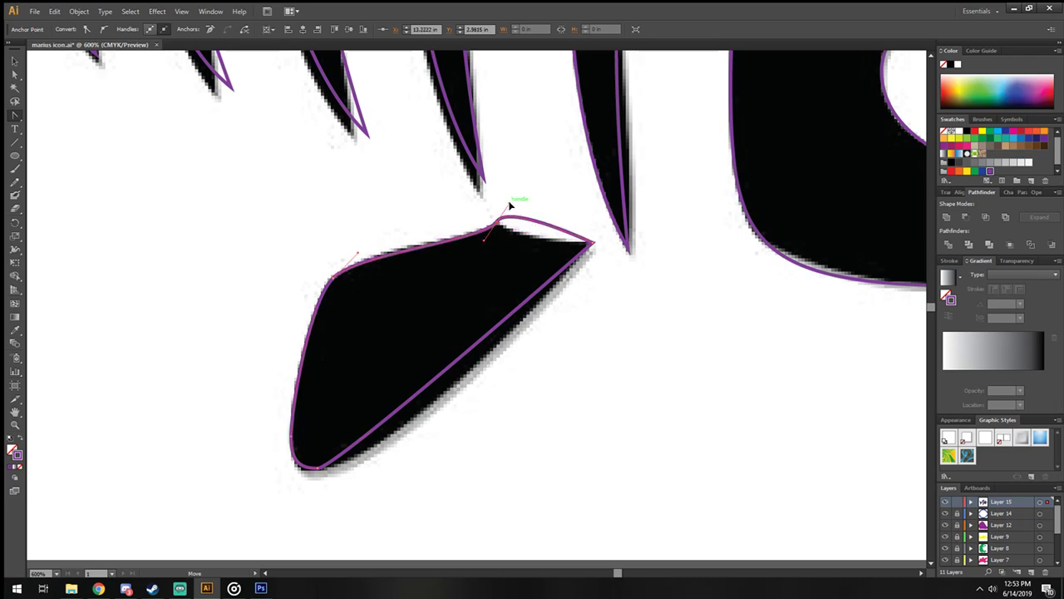
{"action": "left_click_drag", "start_coordinate": [515, 238], "coordinate": [516, 243]}
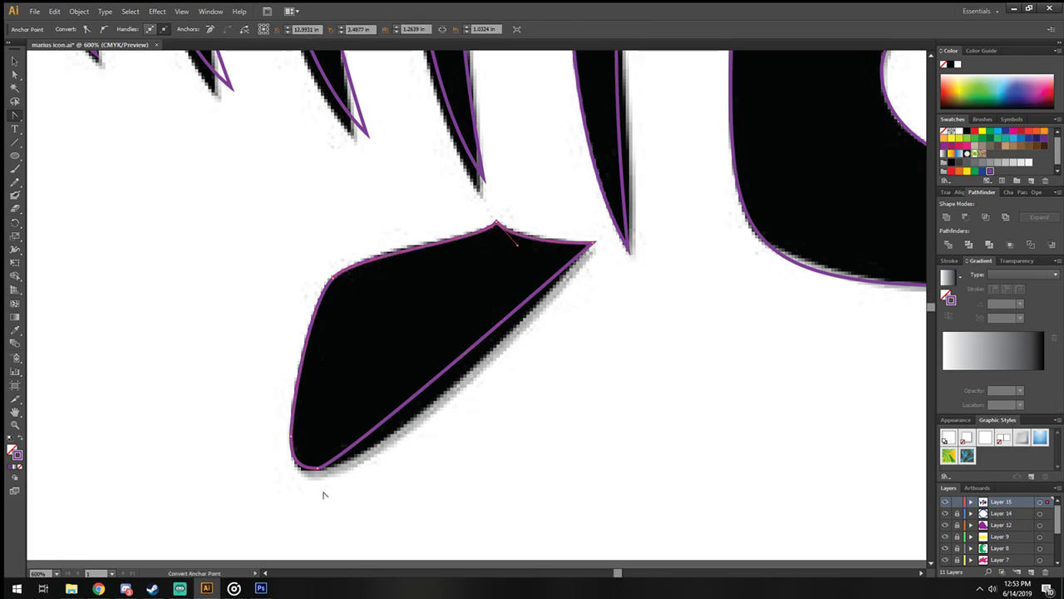
{"action": "left_click", "coordinate": [316, 468]}
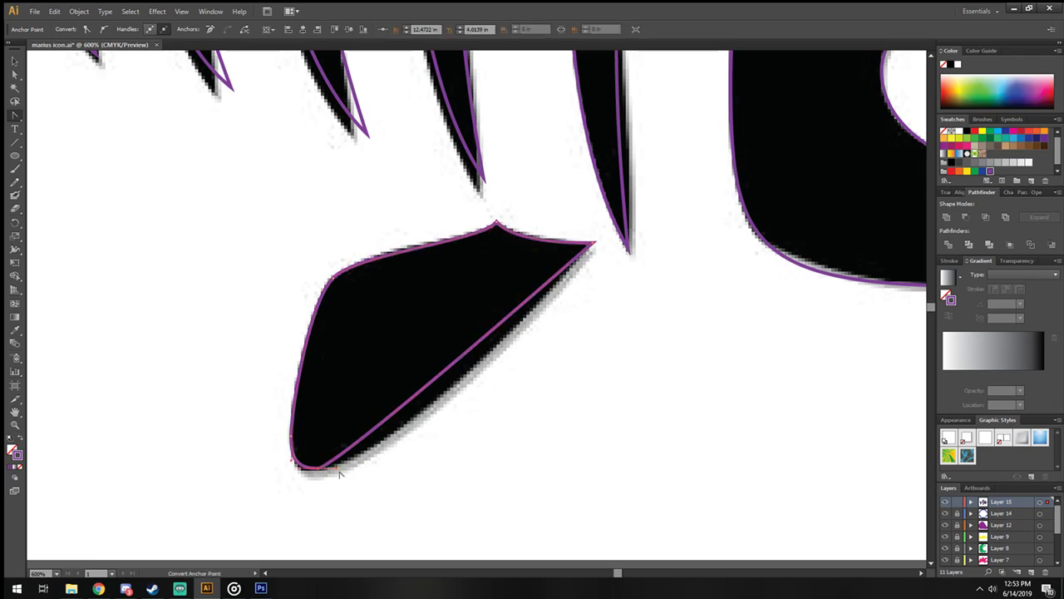
{"action": "left_click_drag", "start_coordinate": [319, 468], "coordinate": [407, 459]}
Step: Hide the fish reference image, group all traced fish paths and fill them solid purple
{"action": "key", "text": "ctrl+alt+0"}
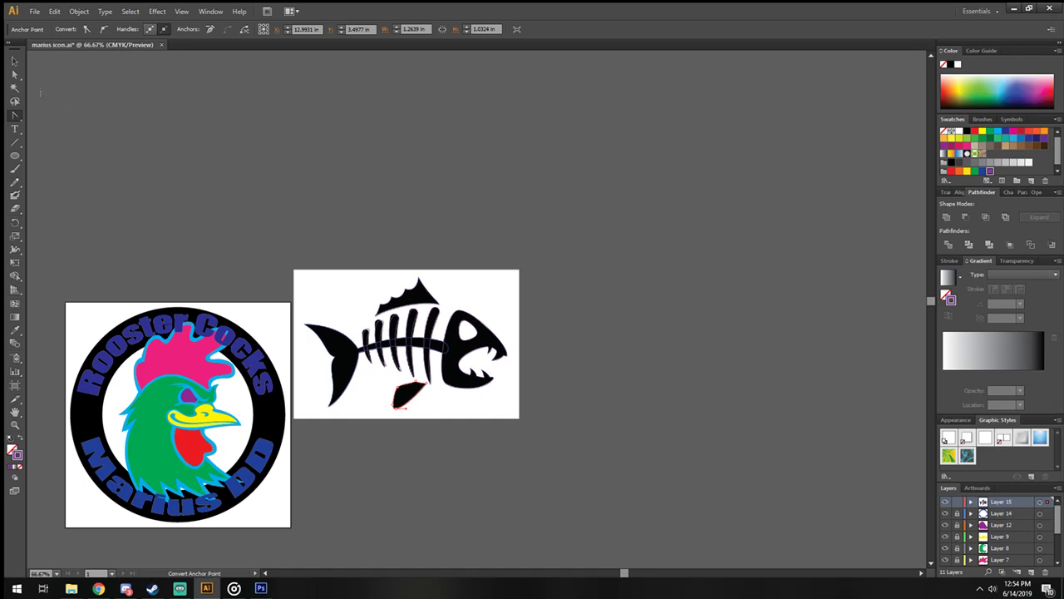
{"action": "left_click", "coordinate": [13, 64]}
{"action": "left_click", "coordinate": [329, 290]}
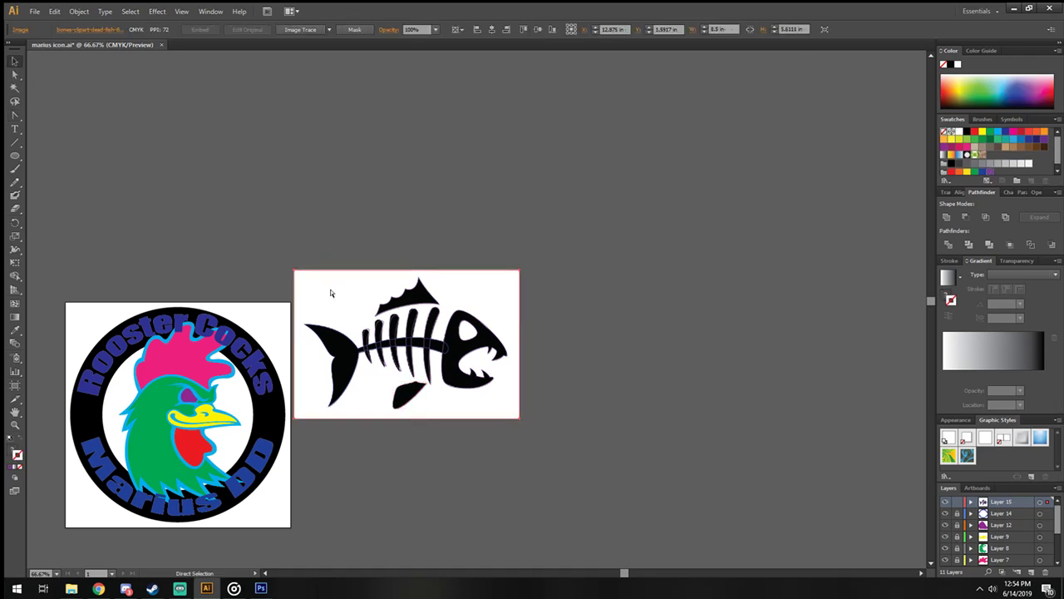
{"action": "key", "text": "ctrl+3"}
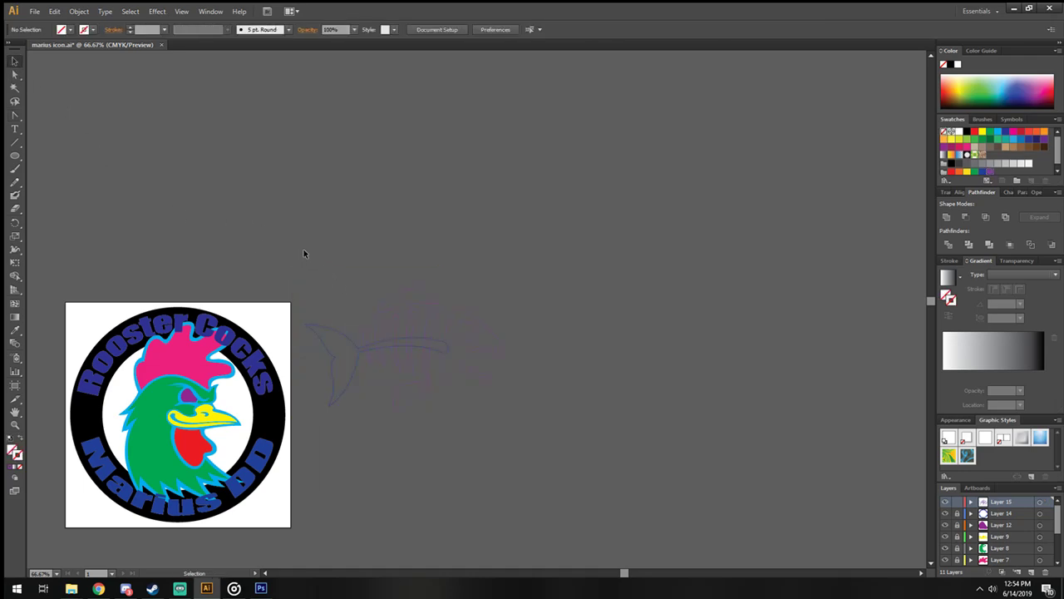
{"action": "left_click_drag", "start_coordinate": [304, 253], "coordinate": [542, 441]}
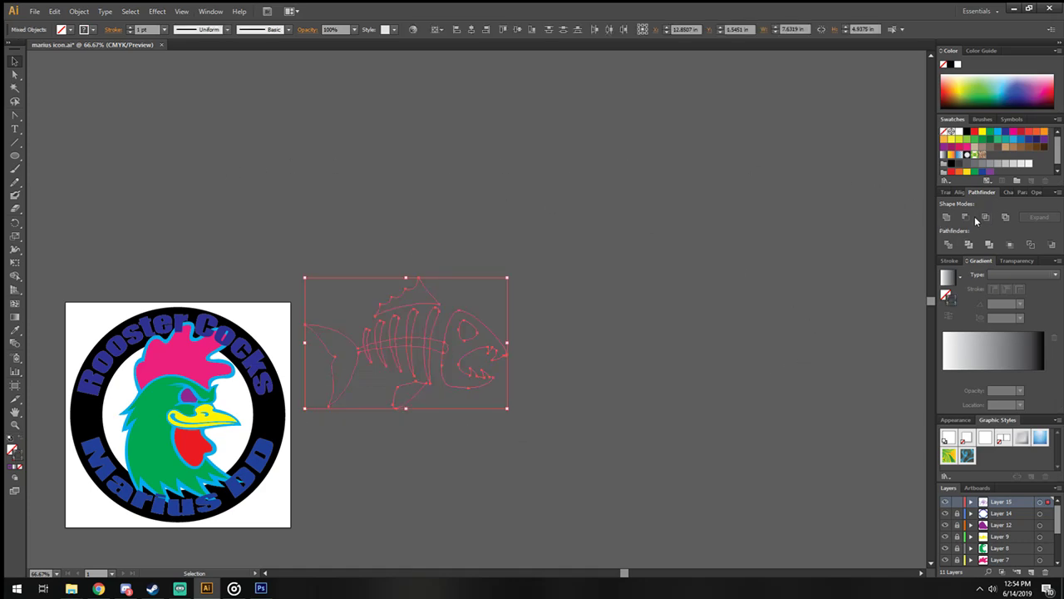
{"action": "left_click", "coordinate": [945, 219]}
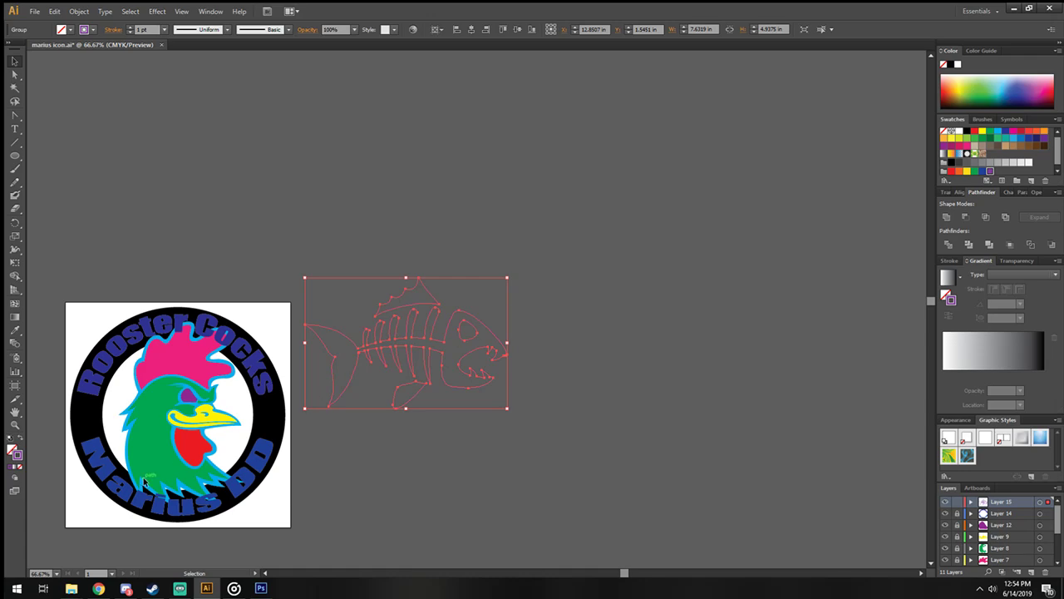
{"action": "left_click", "coordinate": [23, 440]}
{"action": "left_click", "coordinate": [374, 497]}
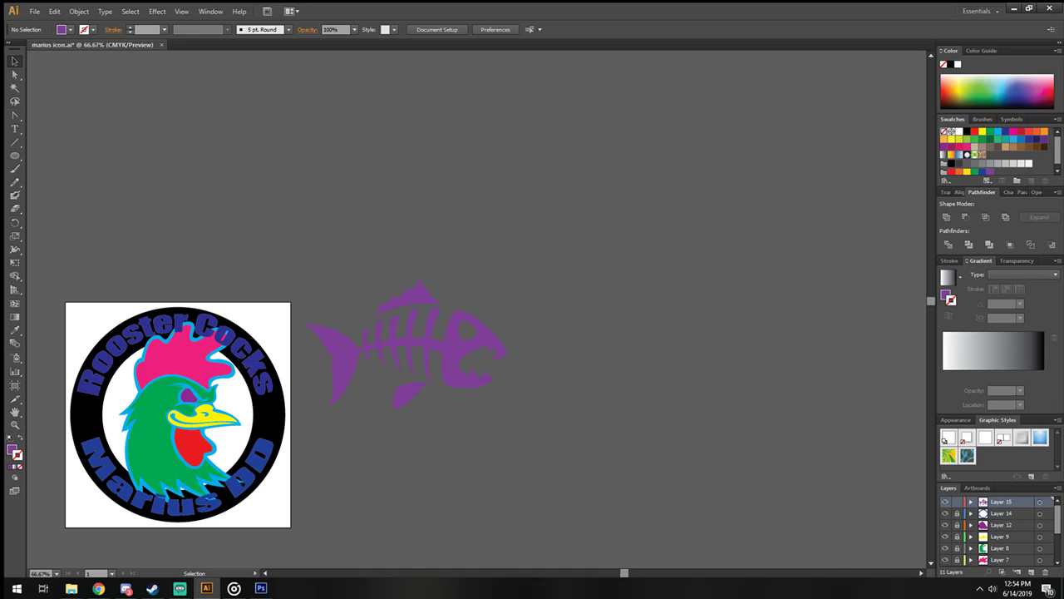
{"action": "key", "text": "alt+Tab"}
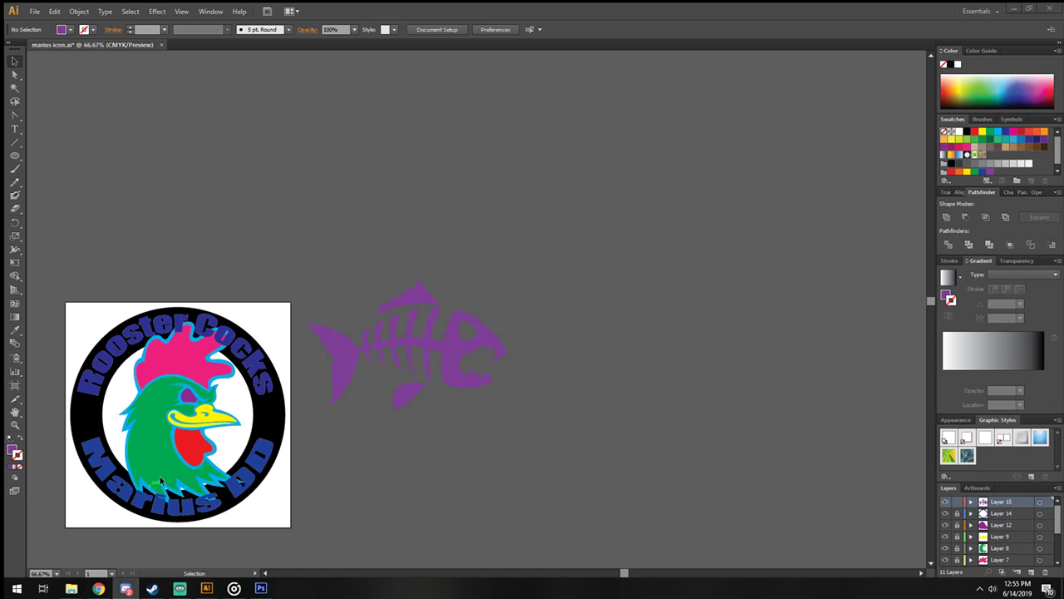
Step: Return to Illustrator and select the purple fish group, 7.6319 × 4.9375 in
{"action": "left_click", "coordinate": [427, 350]}
{"action": "left_click", "coordinate": [407, 301]}
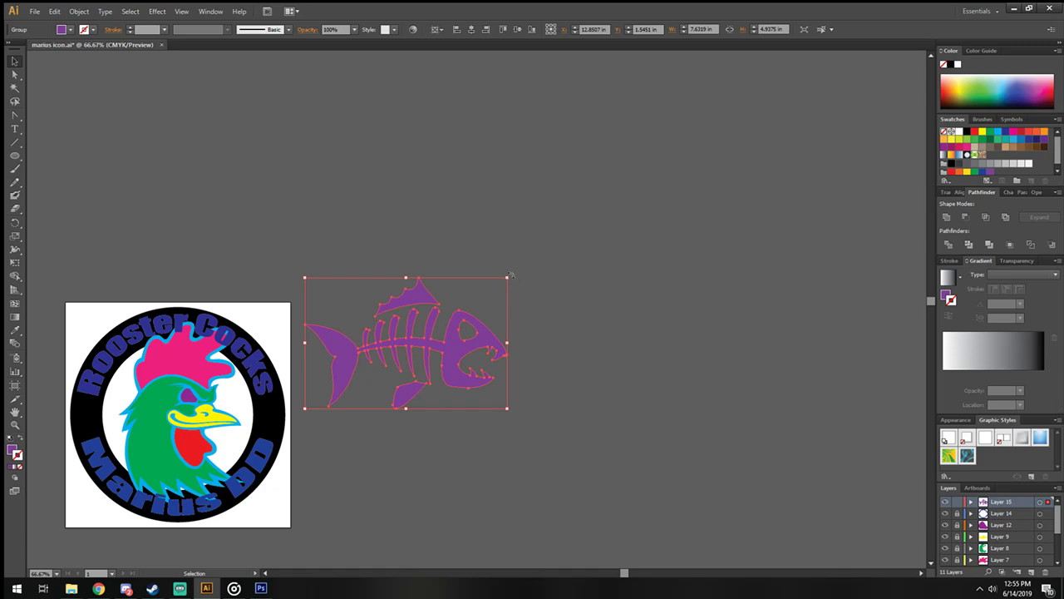
Step: Rotate the fish upright, shrink it to 0.8653 × 1.3136 in and set it on the ring's left side
{"action": "mouse_move", "coordinate": [518, 272]}
{"action": "left_mouse_down"}
{"action": "mouse_move", "coordinate": [330, 225]}
{"action": "mouse_move", "coordinate": [413, 348]}
{"action": "left_mouse_up"}
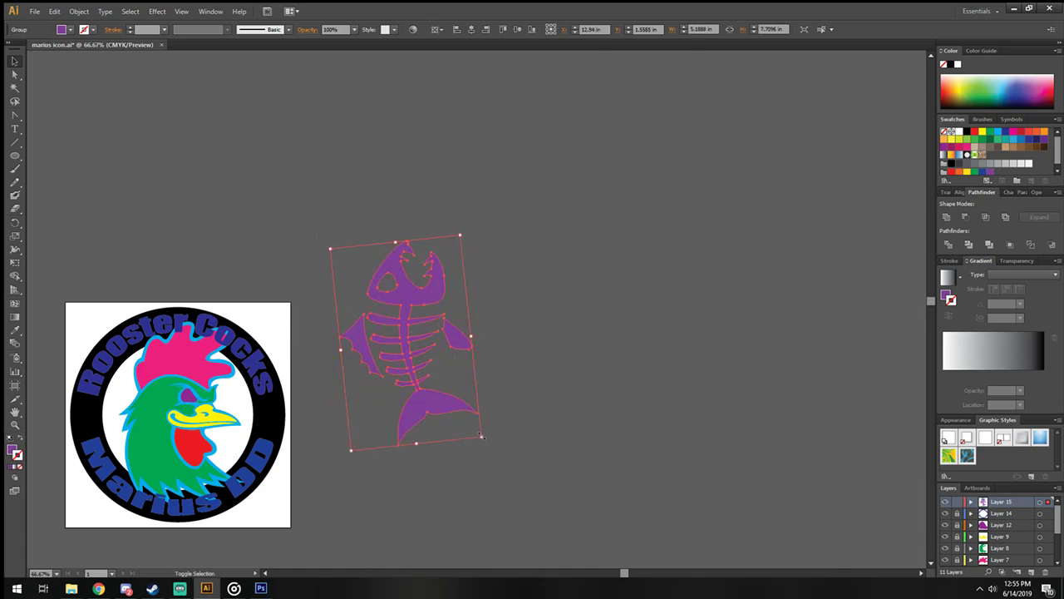
{"action": "left_click_drag", "start_coordinate": [481, 436], "coordinate": [366, 316]}
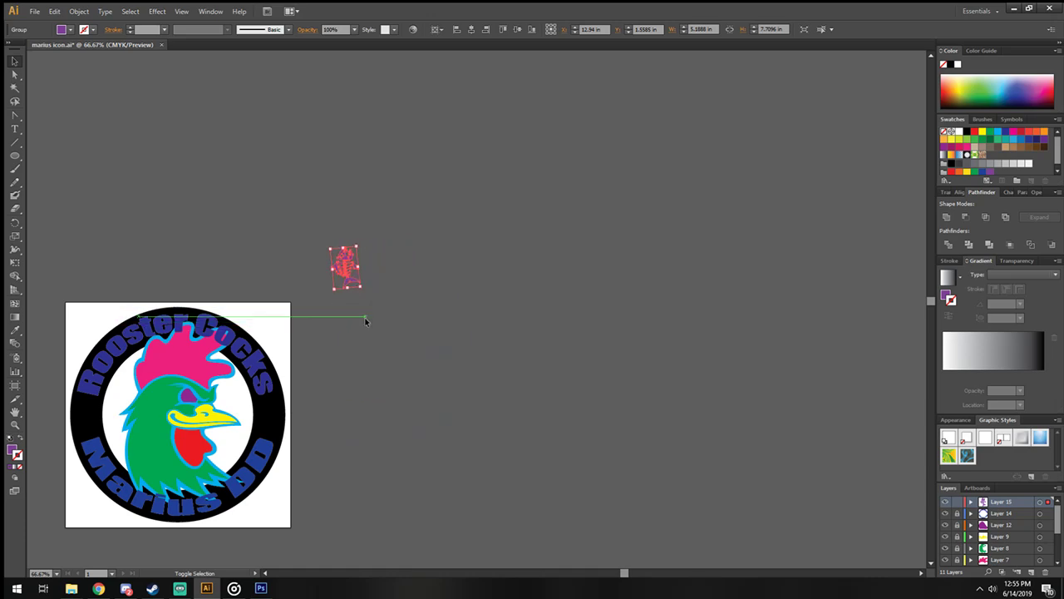
{"action": "mouse_move", "coordinate": [345, 261]}
{"action": "left_mouse_down"}
{"action": "mouse_move", "coordinate": [93, 414]}
{"action": "mouse_move", "coordinate": [82, 408]}
{"action": "left_mouse_up"}
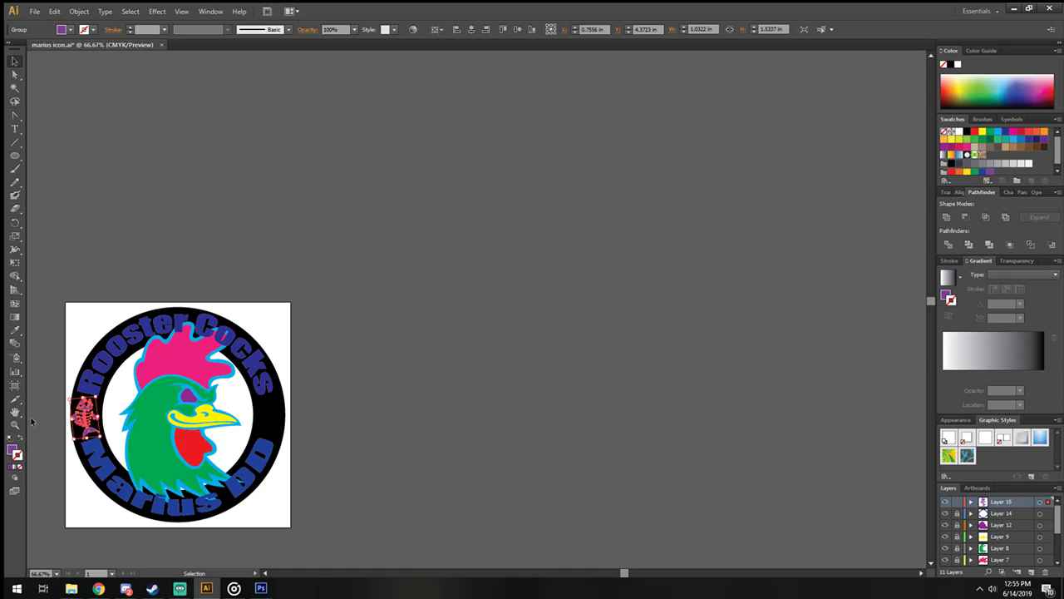
{"action": "scroll", "coordinate": [76, 417], "scroll_direction": "up", "scroll_amount": 5}
{"action": "scroll", "coordinate": [40, 391], "scroll_direction": "up", "scroll_amount": 1}
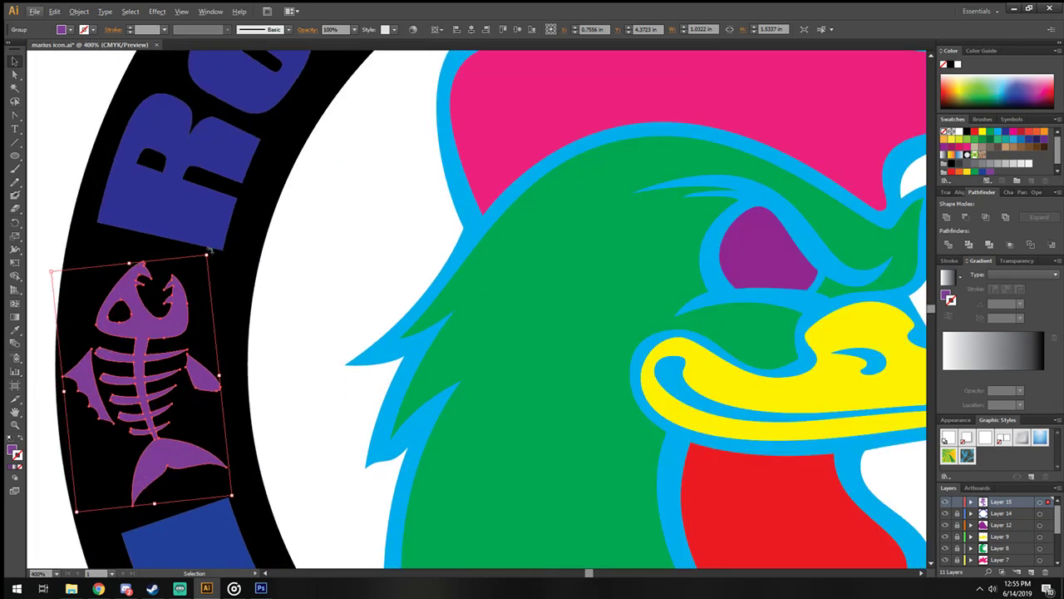
{"action": "left_click_drag", "start_coordinate": [218, 249], "coordinate": [213, 258]}
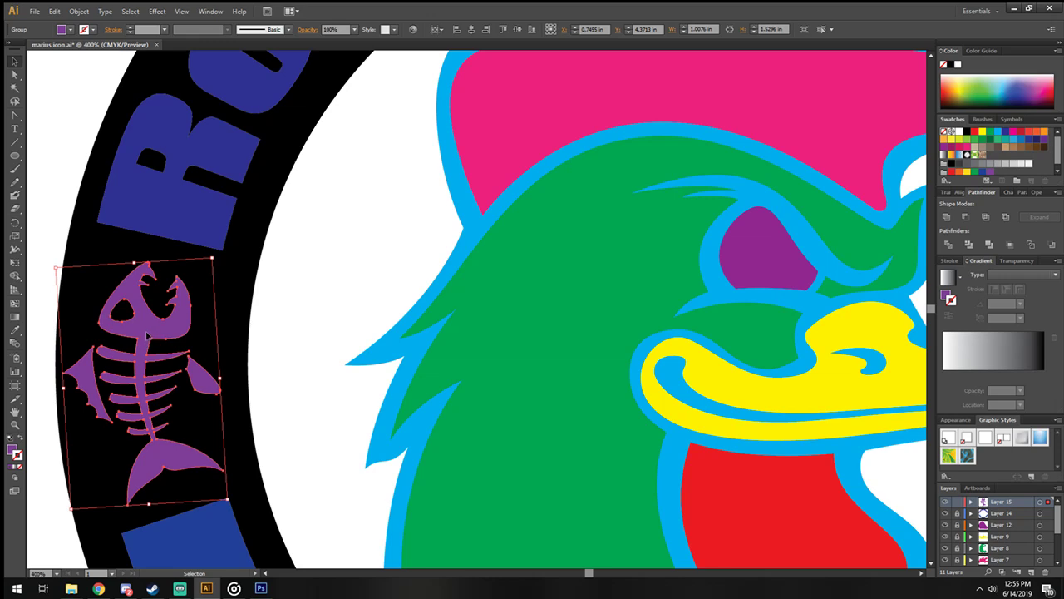
{"action": "left_click_drag", "start_coordinate": [147, 339], "coordinate": [152, 329]}
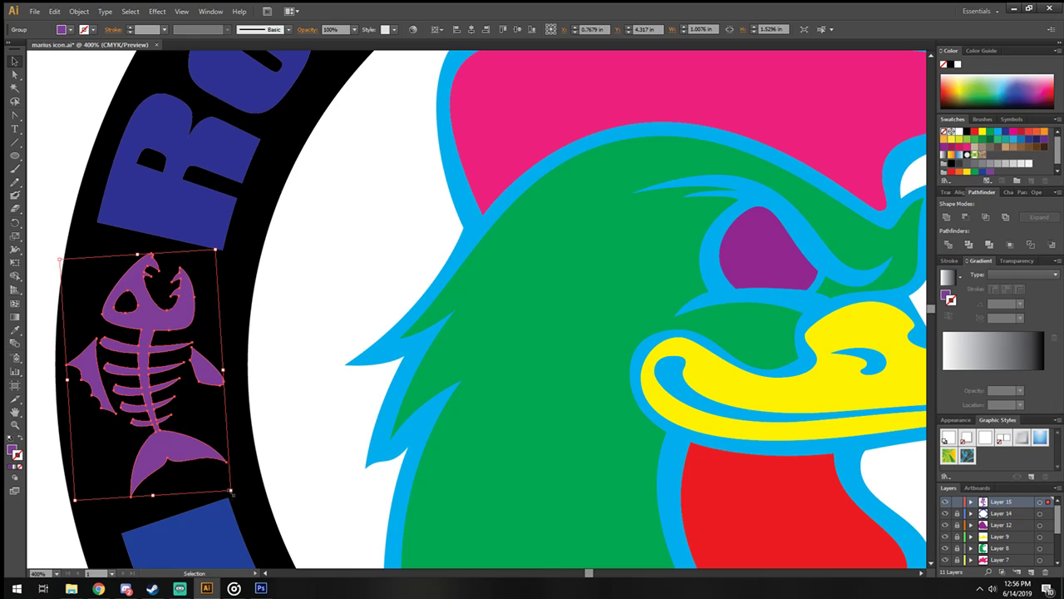
{"action": "left_click_drag", "start_coordinate": [232, 493], "coordinate": [206, 457]}
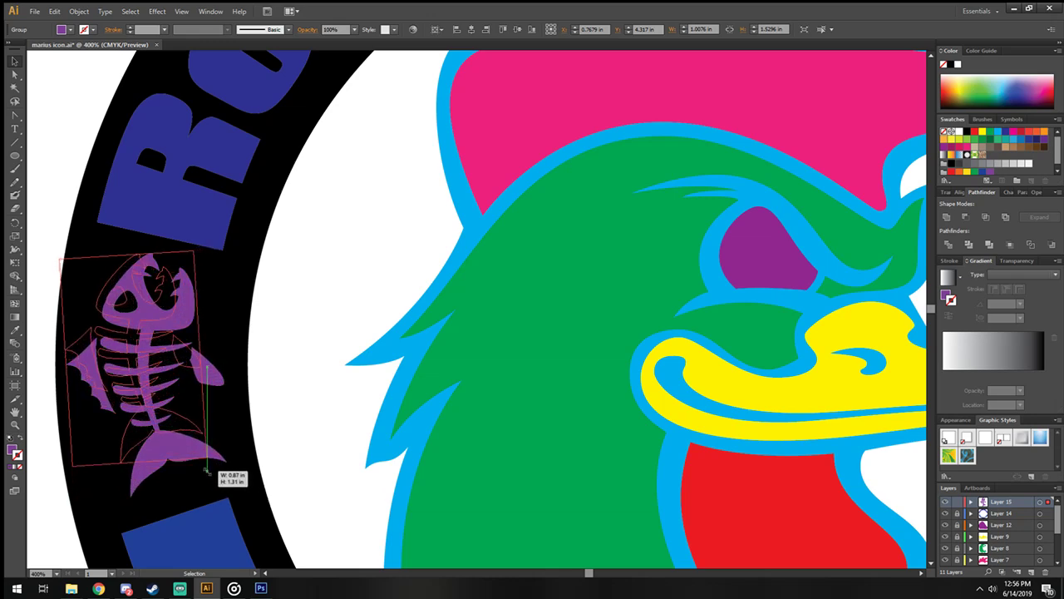
{"action": "left_click_drag", "start_coordinate": [137, 363], "coordinate": [150, 379]}
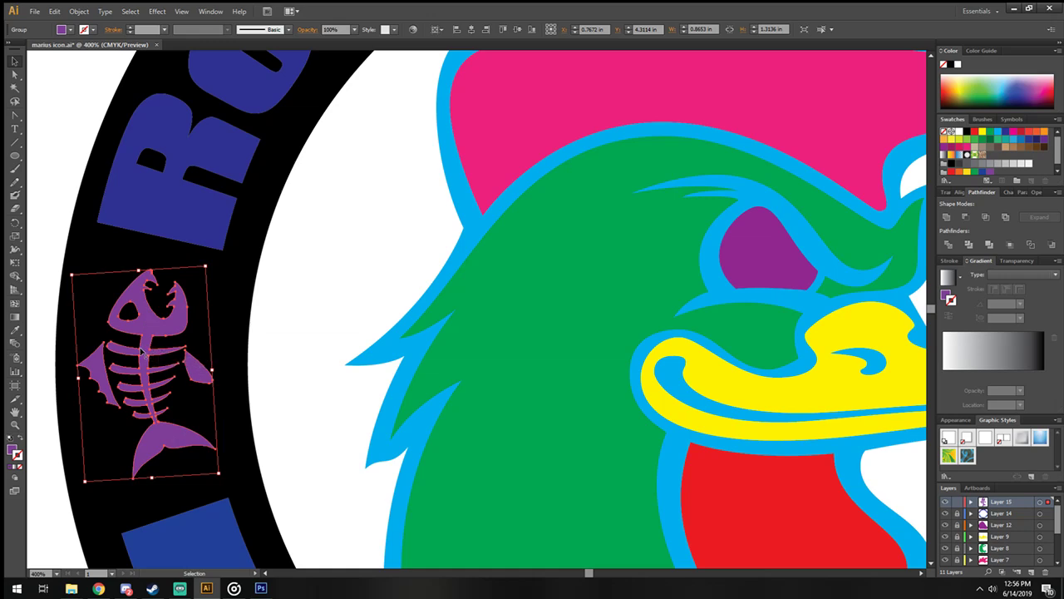
Step: Nudge the left fish icon a few pixels down within the black ring
{"action": "left_click_drag", "start_coordinate": [148, 326], "coordinate": [149, 332]}
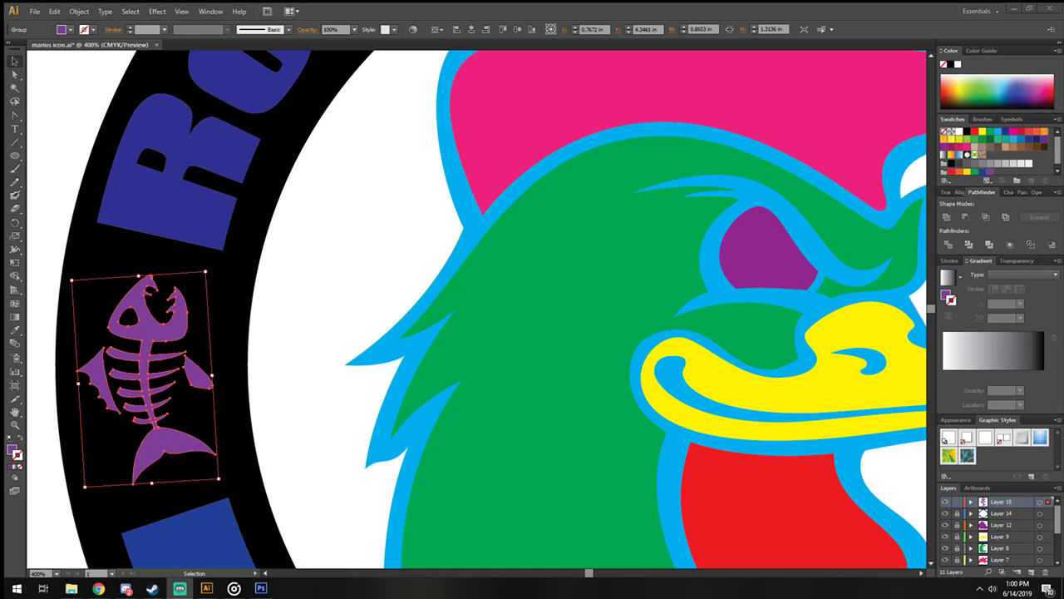
Step: Duplicate the fish, rotate the copy upright and place it on the ring's right side
{"action": "key", "text": "ctrl+minus"}
{"action": "key", "text": "ctrl+minus"}
{"action": "key", "text": "ctrl+minus"}
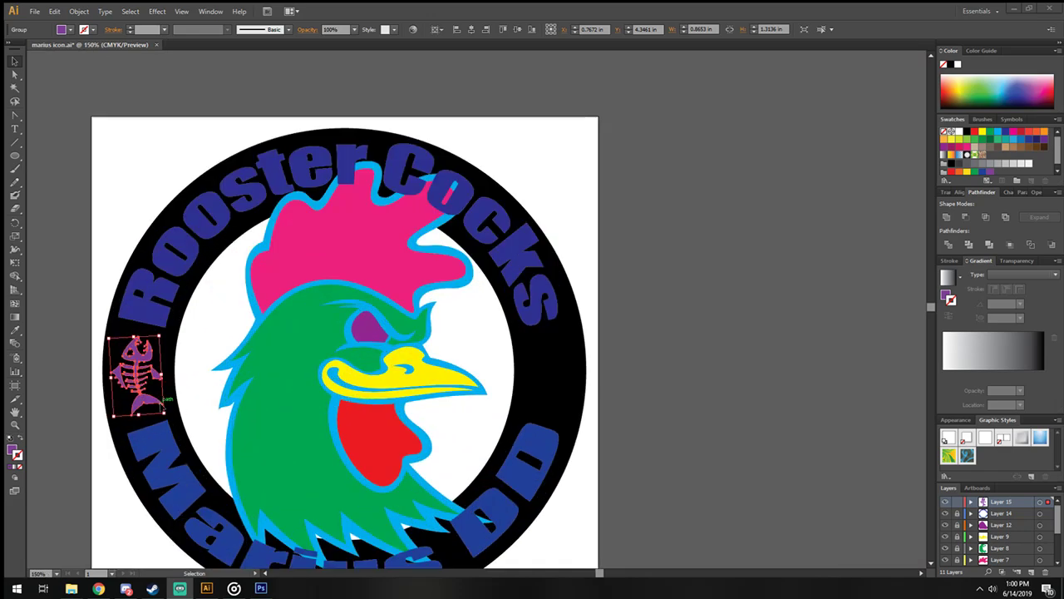
{"action": "key", "text": "a"}
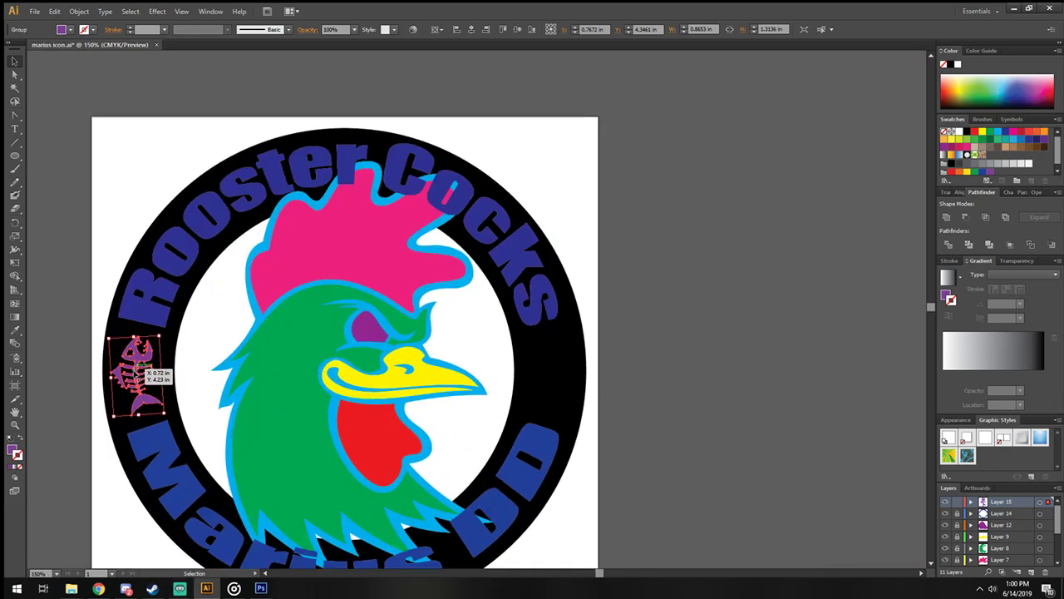
{"action": "left_click_drag", "start_coordinate": [136, 372], "coordinate": [474, 306]}
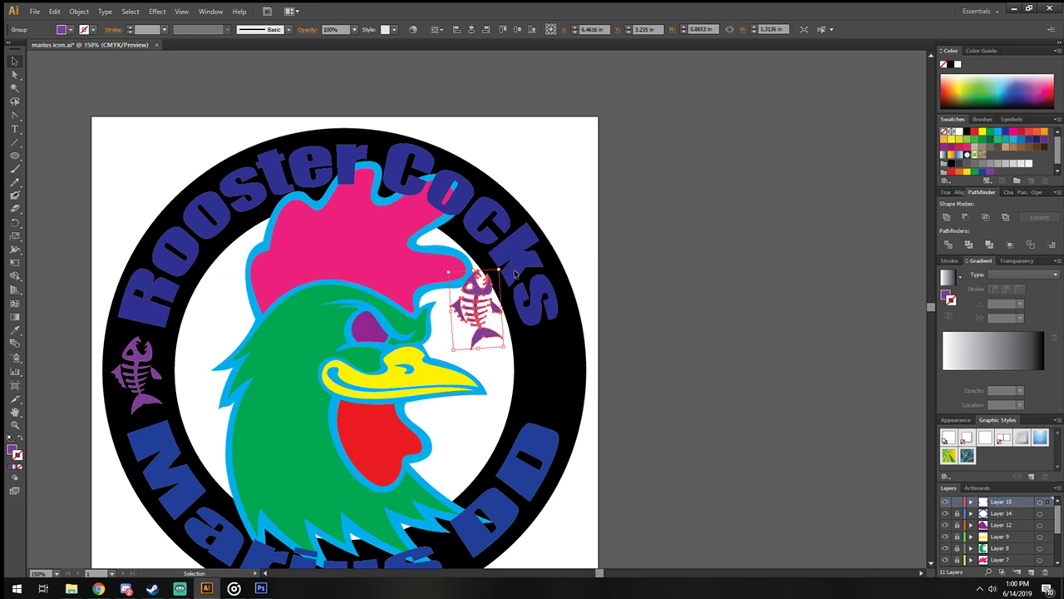
{"action": "mouse_move", "coordinate": [511, 268]}
{"action": "left_mouse_down"}
{"action": "mouse_move", "coordinate": [490, 397]}
{"action": "mouse_move", "coordinate": [427, 408]}
{"action": "left_mouse_up"}
{"action": "mouse_move", "coordinate": [475, 316]}
{"action": "left_mouse_down"}
{"action": "mouse_move", "coordinate": [472, 326]}
{"action": "mouse_move", "coordinate": [552, 382]}
{"action": "left_mouse_up"}
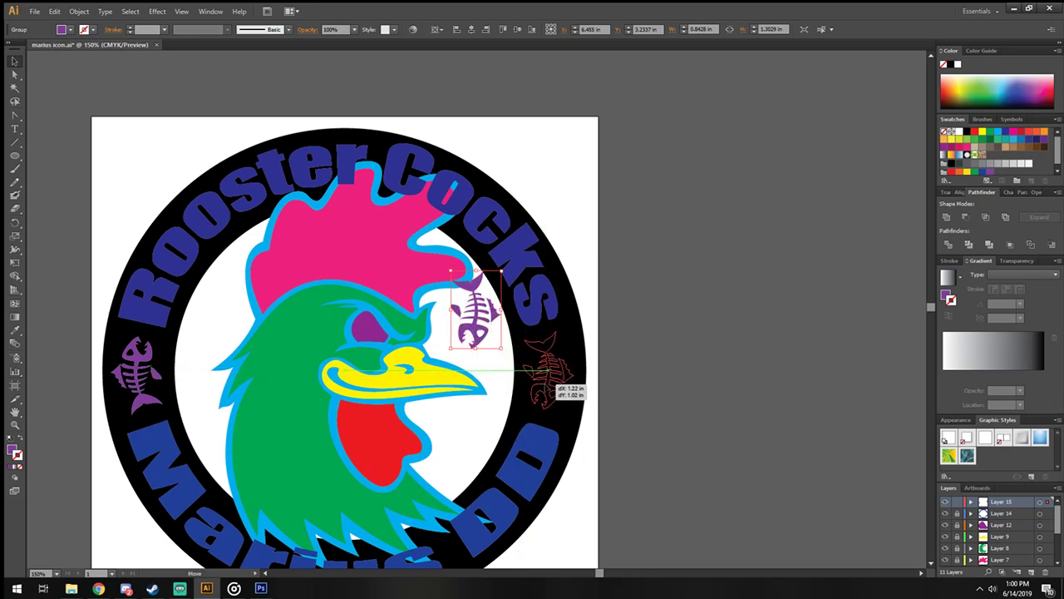
{"action": "left_click", "coordinate": [672, 372]}
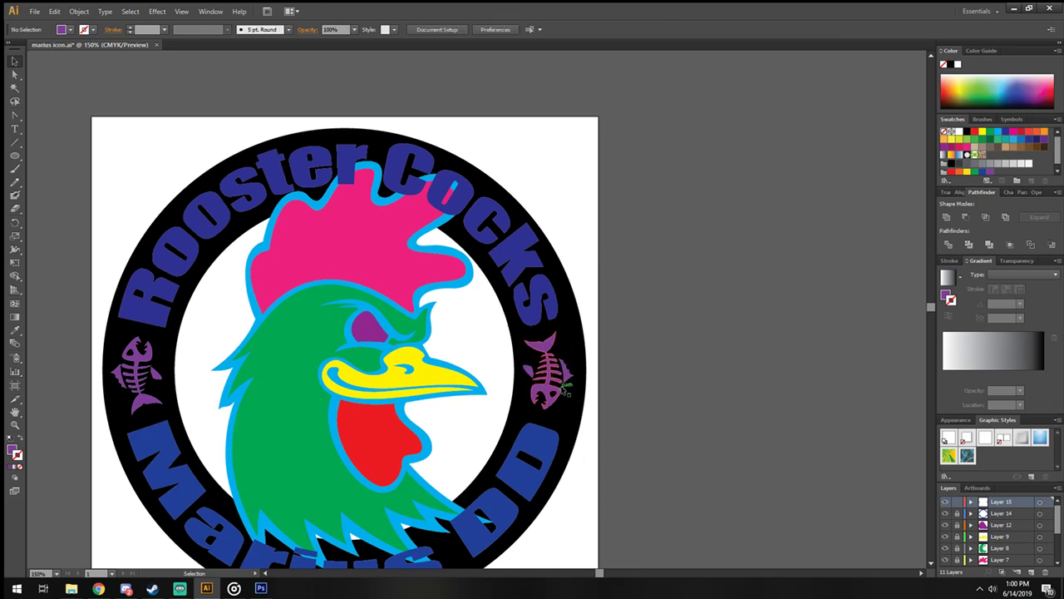
{"action": "left_click", "coordinate": [560, 385]}
{"action": "key", "text": "Down"}
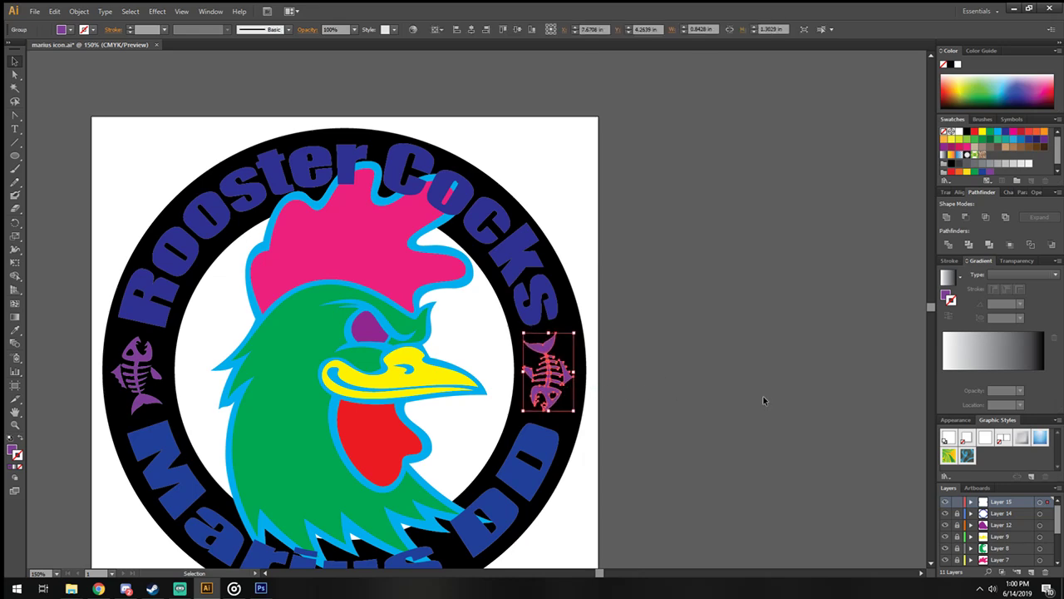
{"action": "key", "text": "Left"}
{"action": "left_click", "coordinate": [757, 394]}
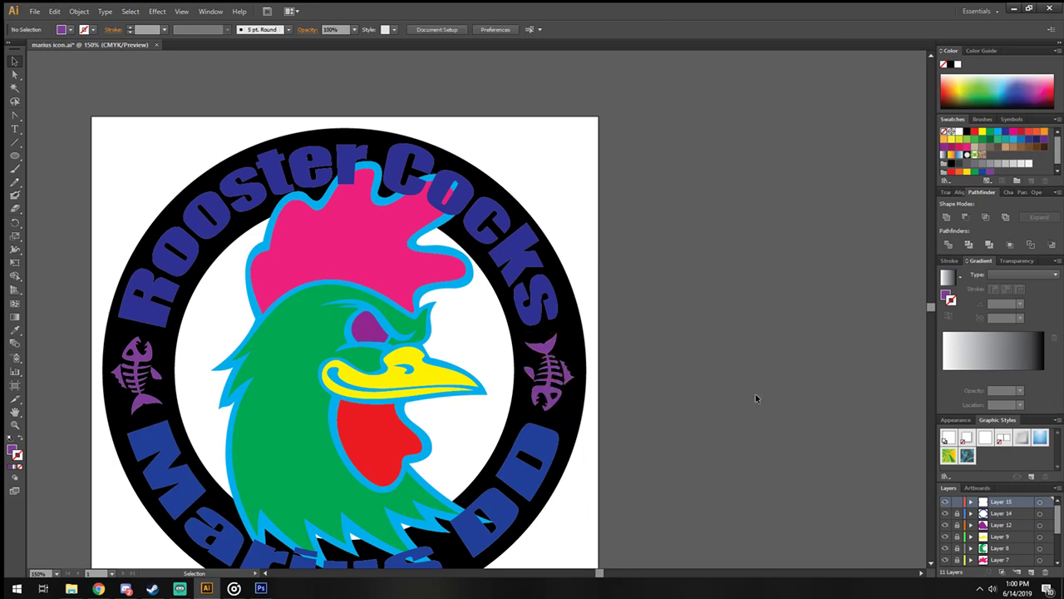
{"action": "scroll", "coordinate": [490, 344], "scroll_direction": "down", "scroll_amount": 1}
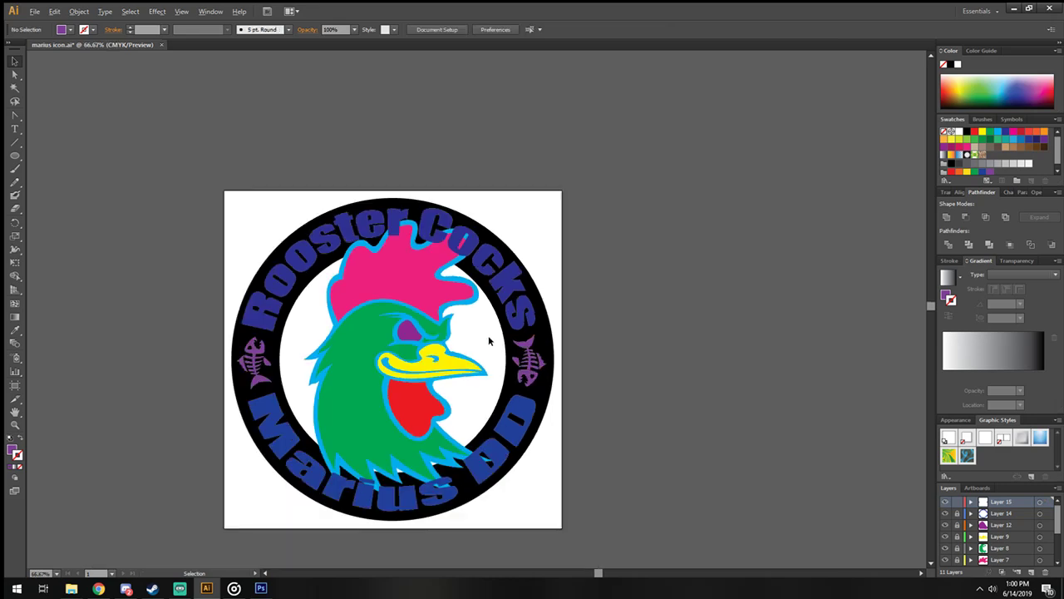
{"action": "scroll", "coordinate": [490, 341], "scroll_direction": "down", "scroll_amount": 1}
{"action": "scroll", "coordinate": [486, 360], "scroll_direction": "up", "scroll_amount": 2}
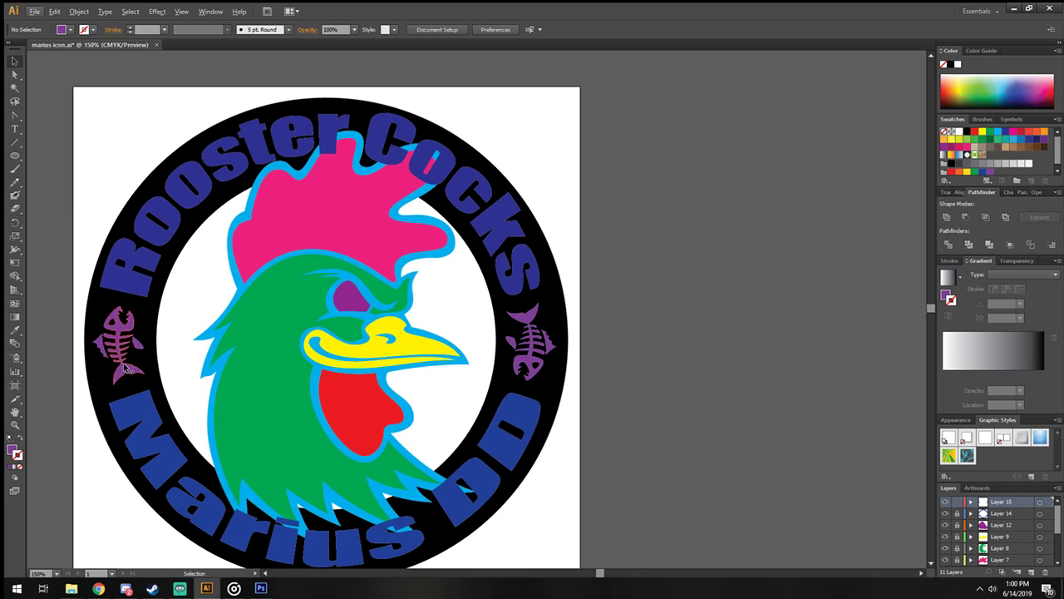
{"action": "left_click", "coordinate": [34, 10]}
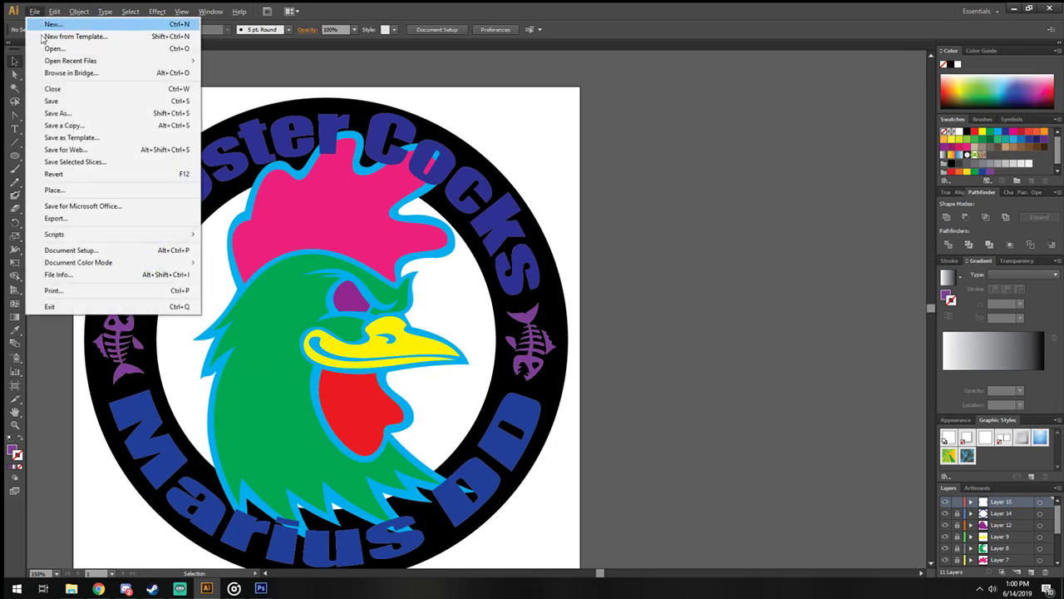
{"action": "left_click", "coordinate": [58, 102]}
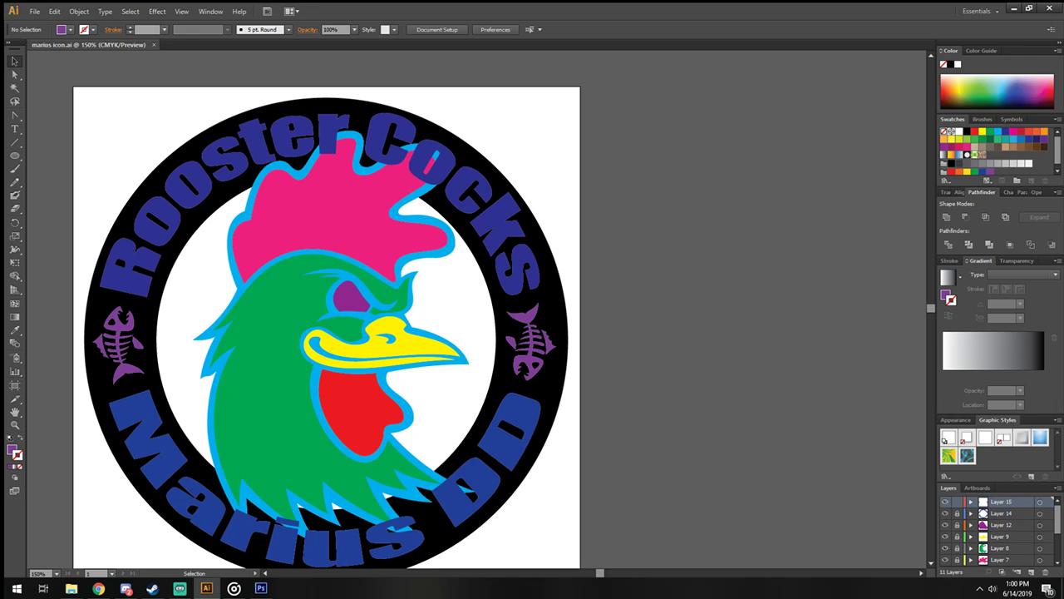
Step: Switch to other apps and back, then unlock Layer 14 in the Layers panel
{"action": "key", "text": "alt+Tab"}
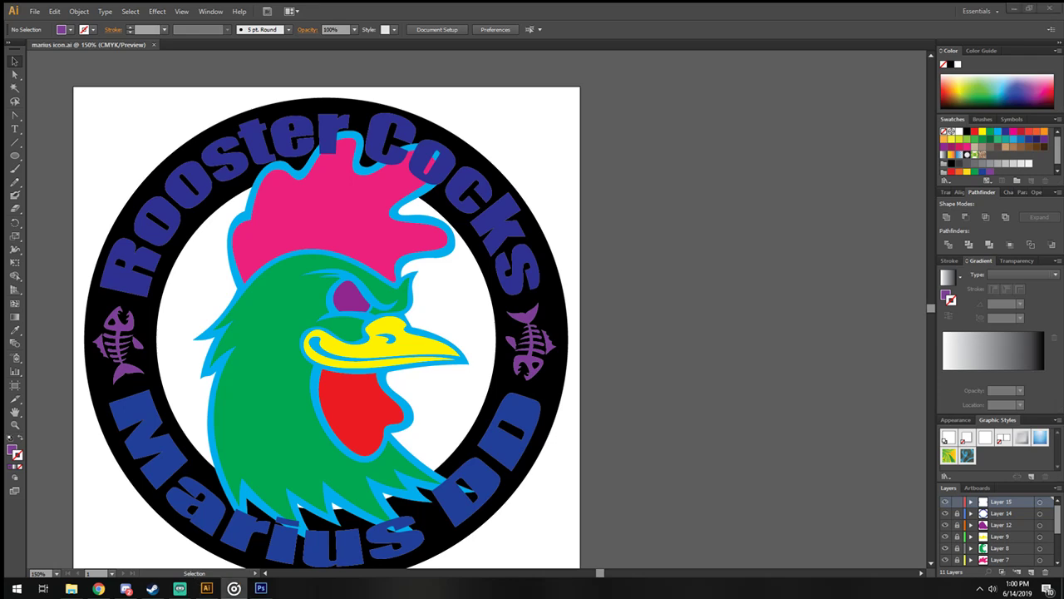
{"action": "key", "text": "alt+Tab"}
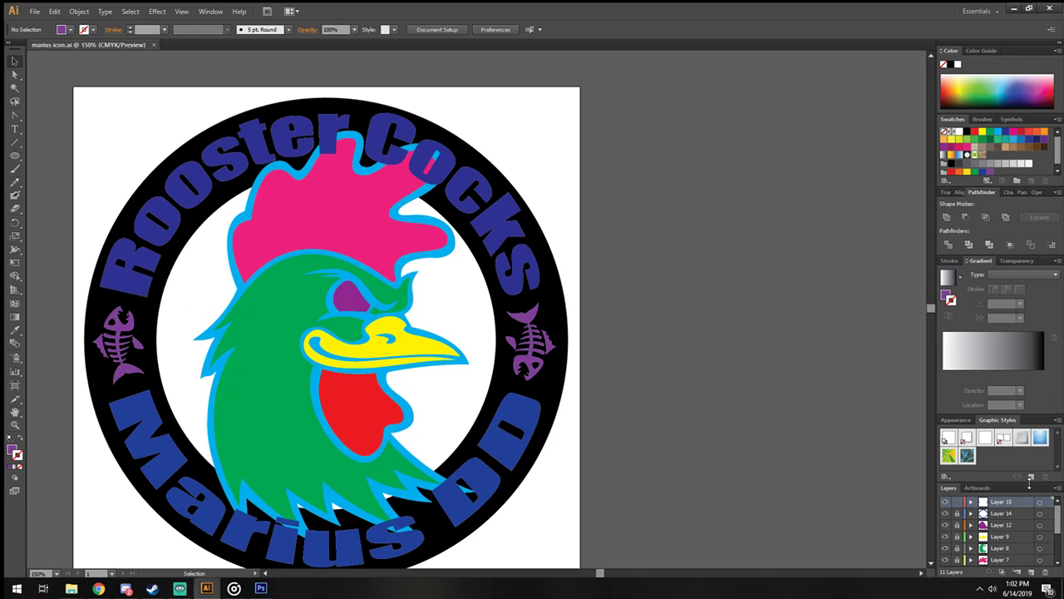
{"action": "left_click", "coordinate": [956, 514]}
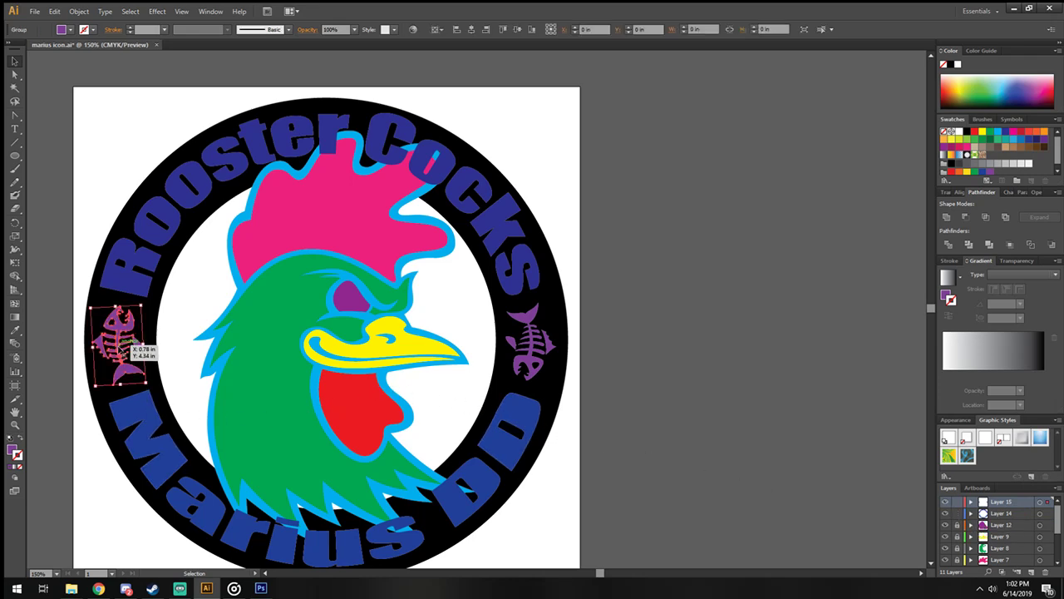
{"action": "left_click", "coordinate": [525, 354]}
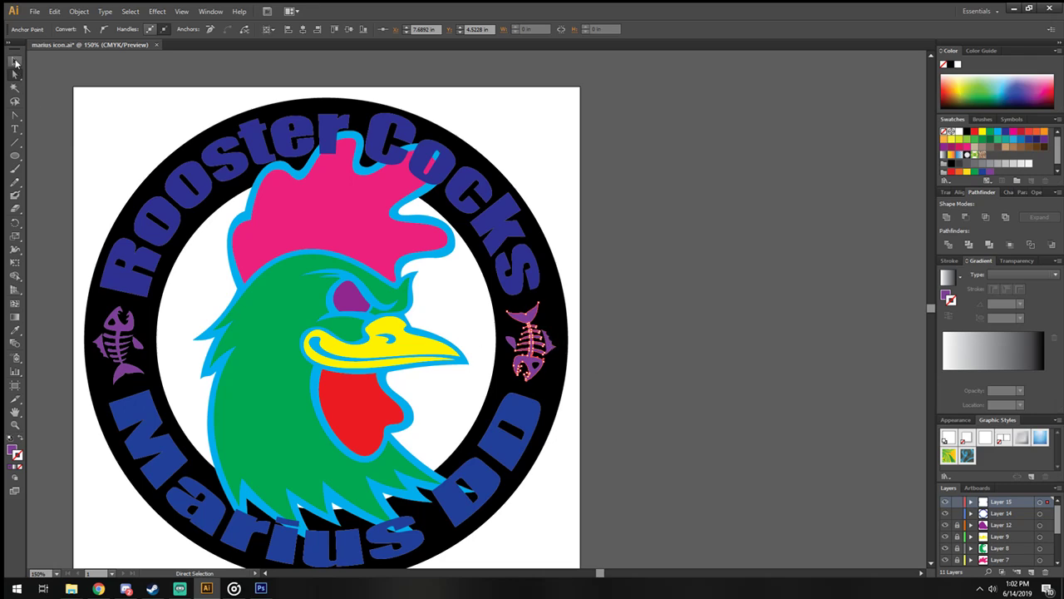
{"action": "left_click", "coordinate": [15, 61]}
{"action": "left_click", "coordinate": [125, 337], "text": "shift"}
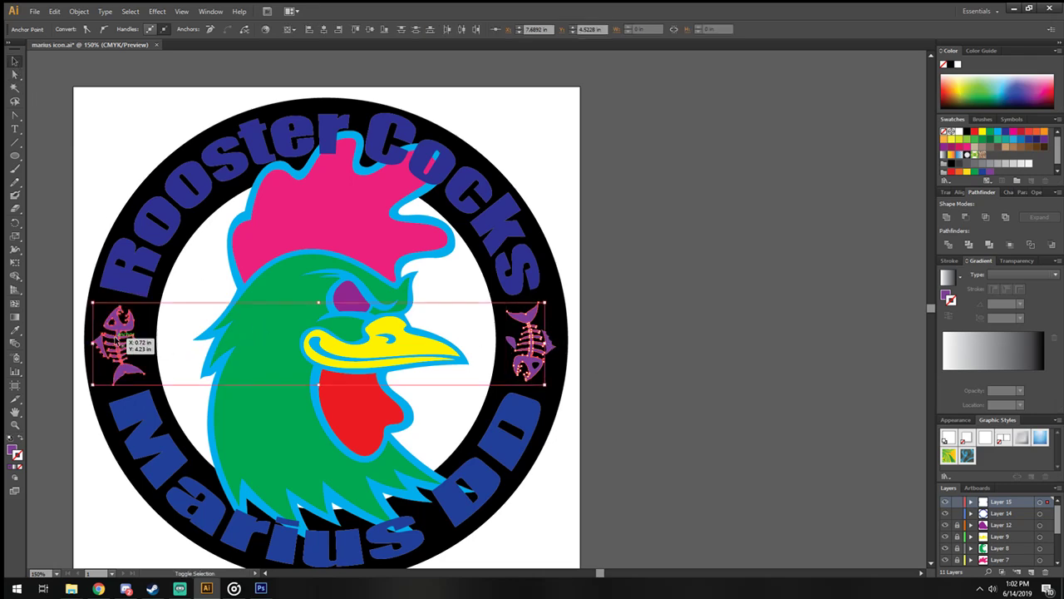
{"action": "left_click", "coordinate": [587, 350]}
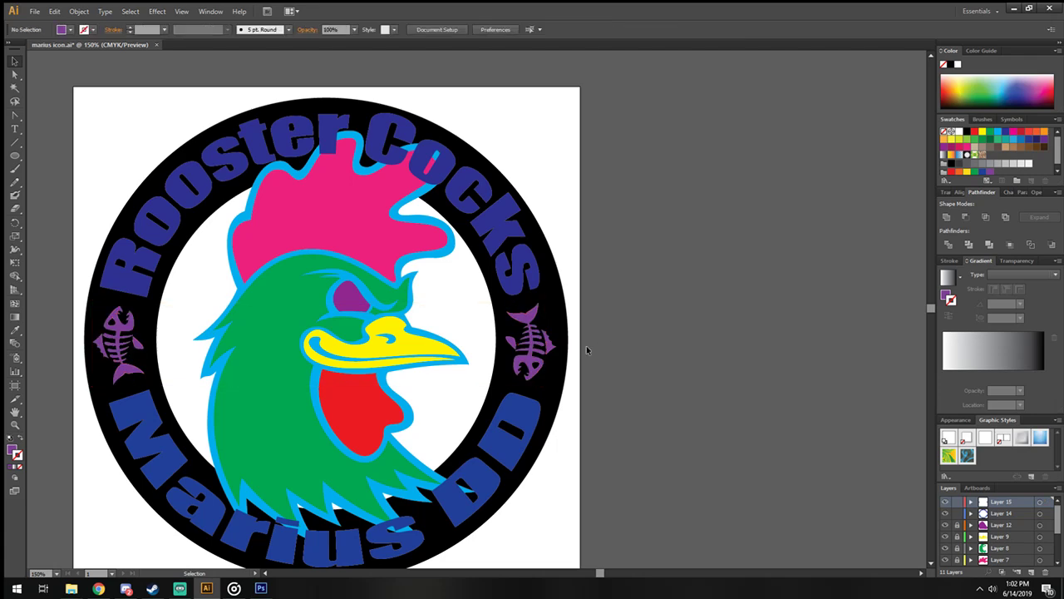
{"action": "left_click", "coordinate": [532, 342]}
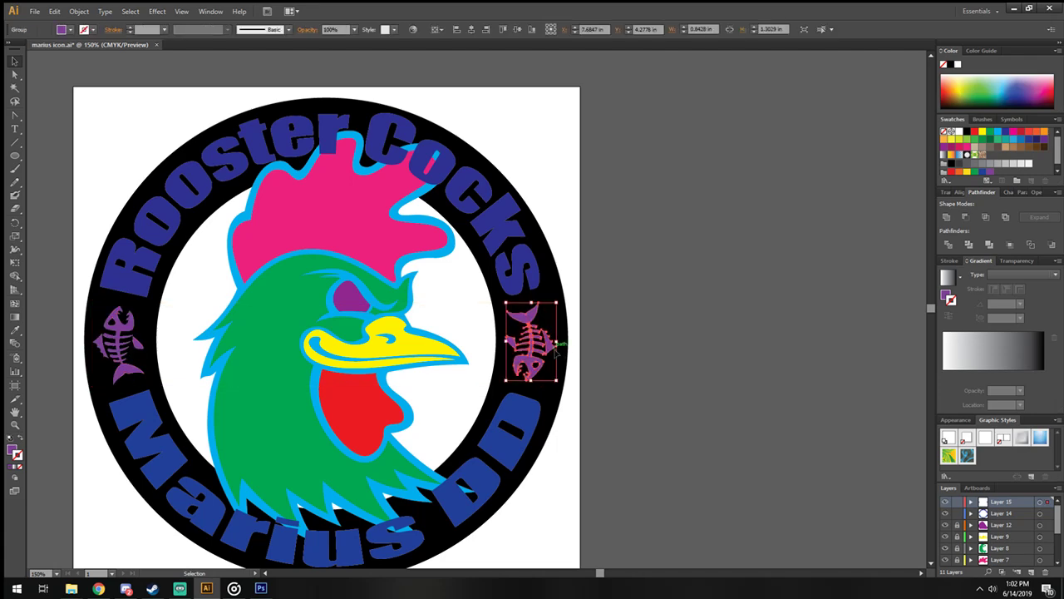
Step: Export the logo as a Photoshop PSD named 'marius icontenp', accepting the default export options
{"action": "left_click", "coordinate": [34, 11]}
{"action": "left_click", "coordinate": [71, 219]}
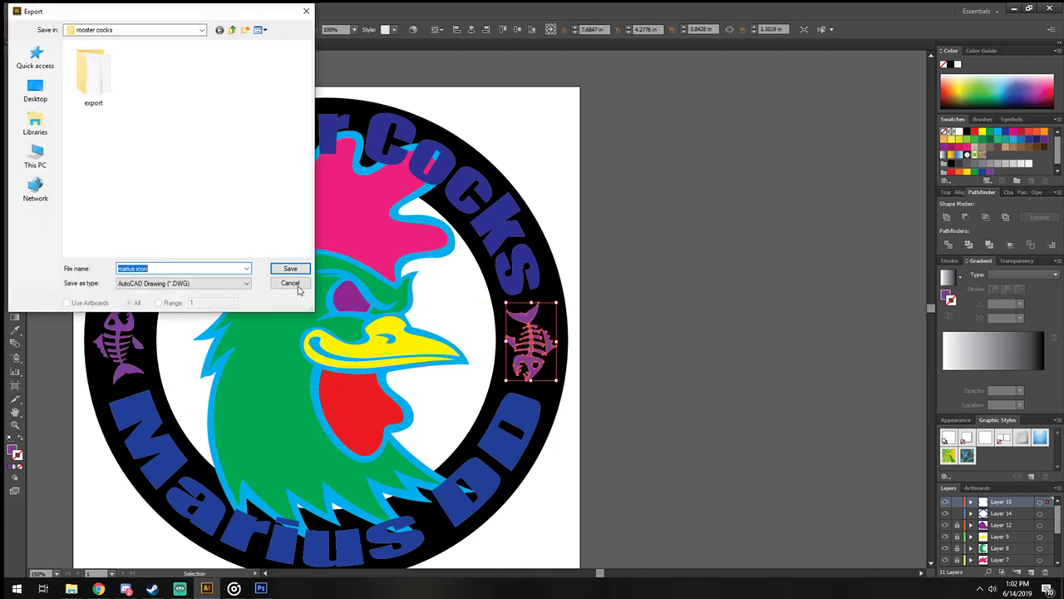
{"action": "type", "text": "marius icon"}
{"action": "type", "text": "tenp"}
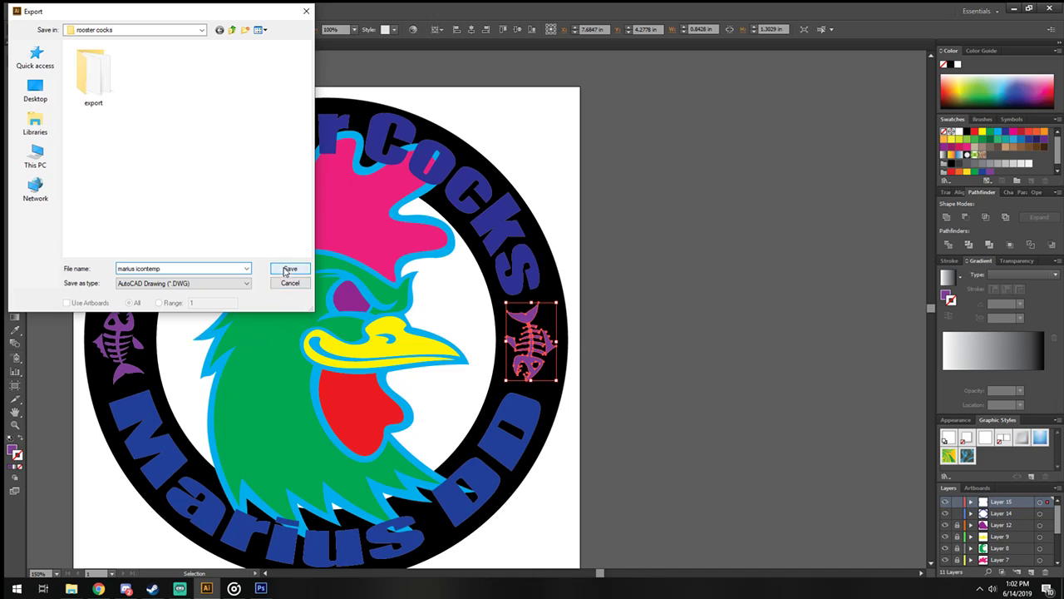
{"action": "left_click", "coordinate": [231, 283]}
{"action": "left_click", "coordinate": [166, 347]}
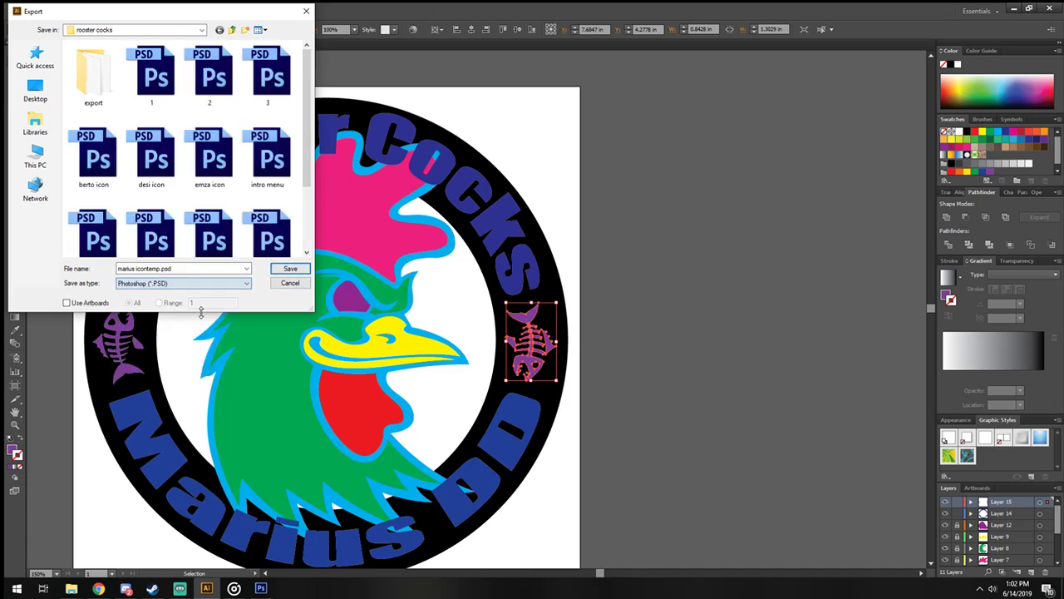
{"action": "left_click", "coordinate": [282, 267]}
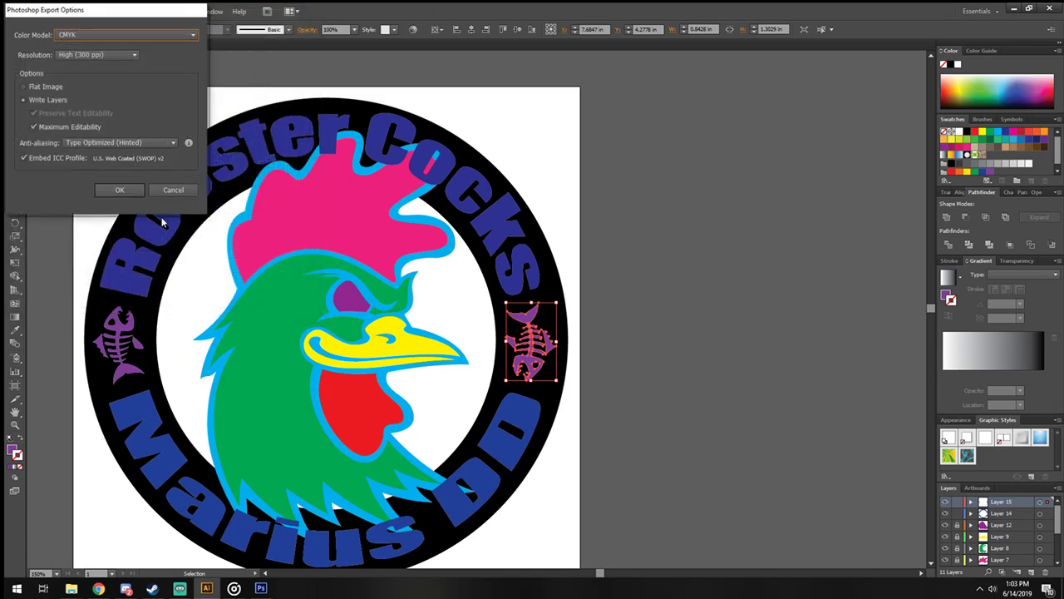
{"action": "left_click", "coordinate": [126, 189]}
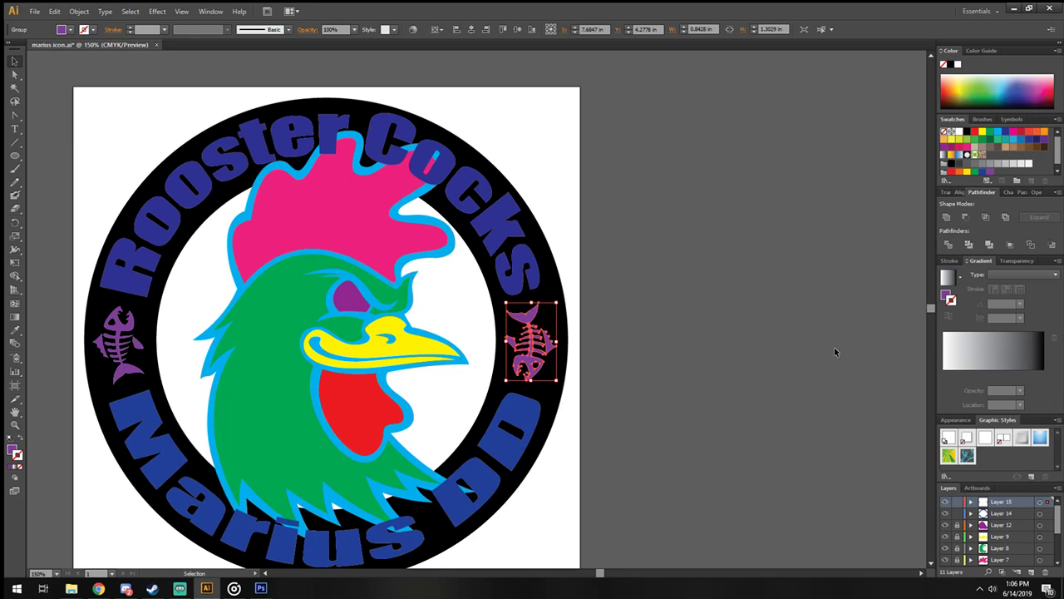
{"action": "left_click", "coordinate": [17, 588]}
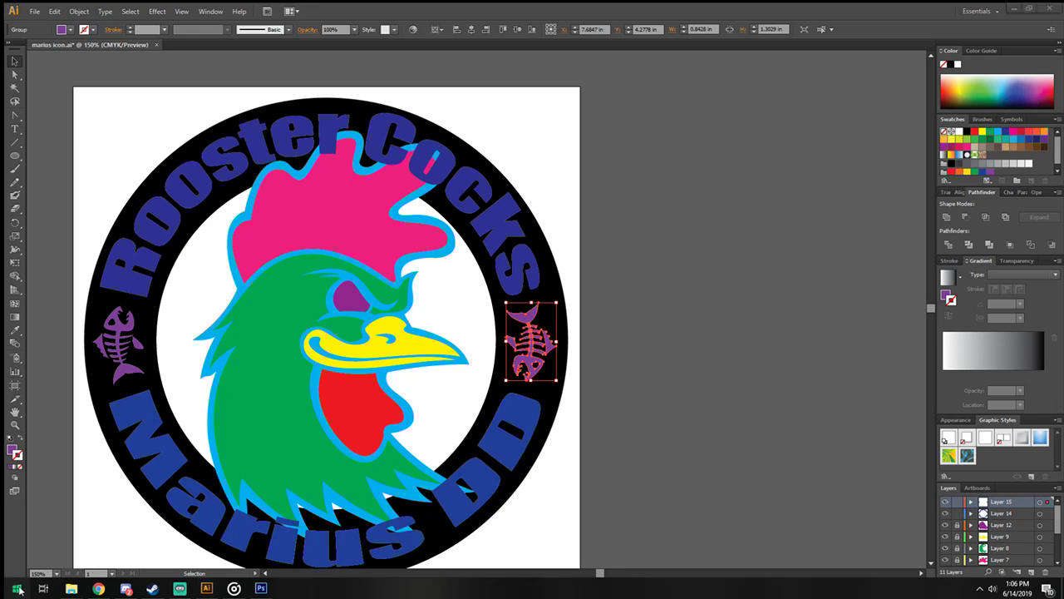
{"action": "scroll", "coordinate": [83, 415], "scroll_direction": "down", "scroll_amount": 10}
{"action": "scroll", "coordinate": [100, 390], "scroll_direction": "down", "scroll_amount": 5}
{"action": "scroll", "coordinate": [100, 391], "scroll_direction": "down", "scroll_amount": 5}
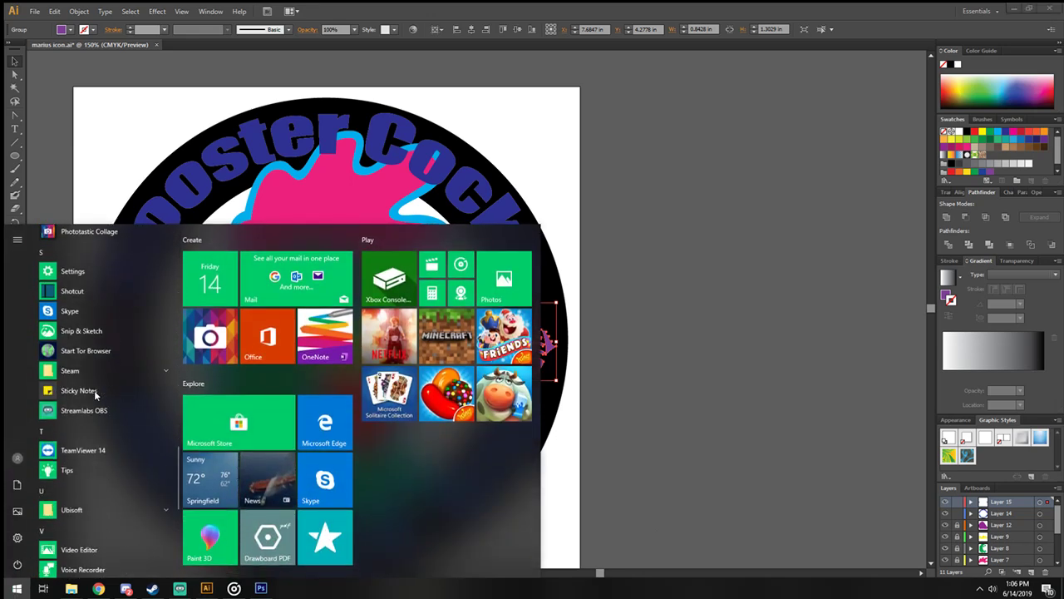
{"action": "scroll", "coordinate": [95, 397], "scroll_direction": "up", "scroll_amount": 5}
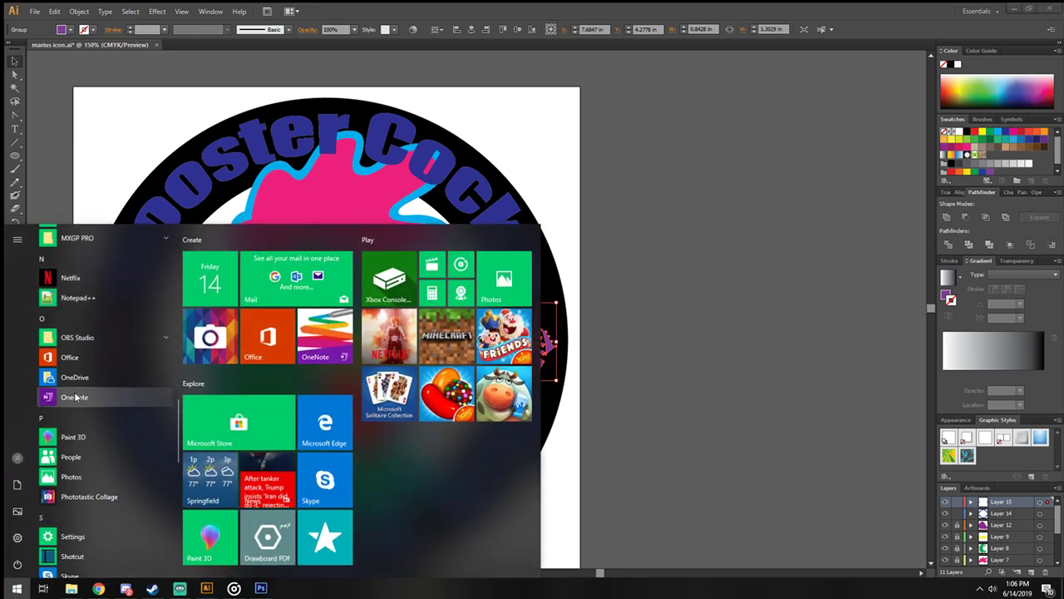
{"action": "scroll", "coordinate": [70, 411], "scroll_direction": "down", "scroll_amount": 3}
{"action": "scroll", "coordinate": [71, 420], "scroll_direction": "down", "scroll_amount": 2}
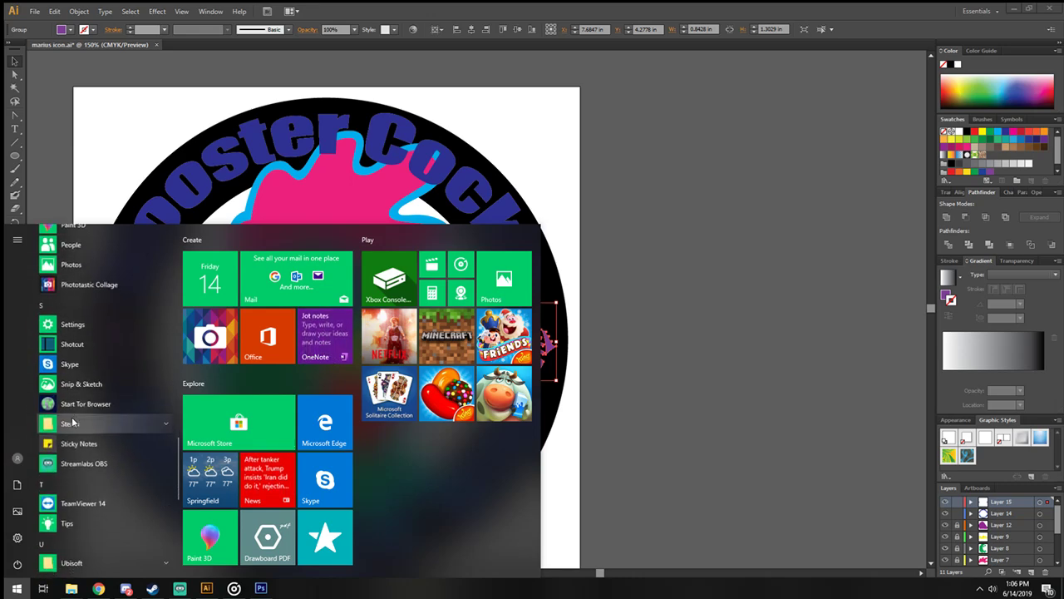
{"action": "scroll", "coordinate": [73, 424], "scroll_direction": "down", "scroll_amount": 3}
{"action": "scroll", "coordinate": [74, 423], "scroll_direction": "down", "scroll_amount": 2}
{"action": "scroll", "coordinate": [74, 428], "scroll_direction": "down", "scroll_amount": 3}
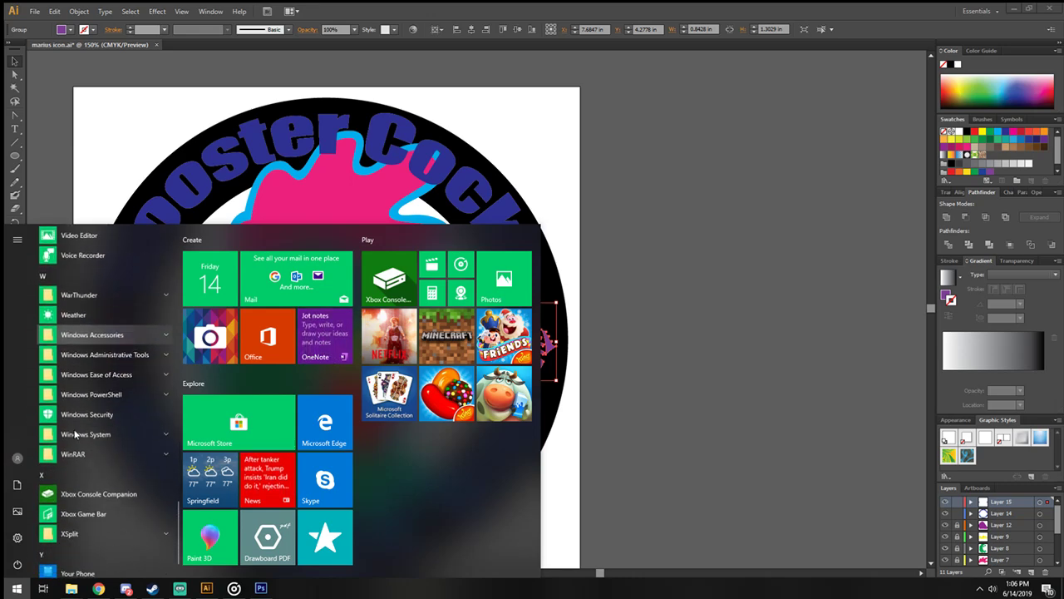
{"action": "scroll", "coordinate": [74, 432], "scroll_direction": "down", "scroll_amount": 2}
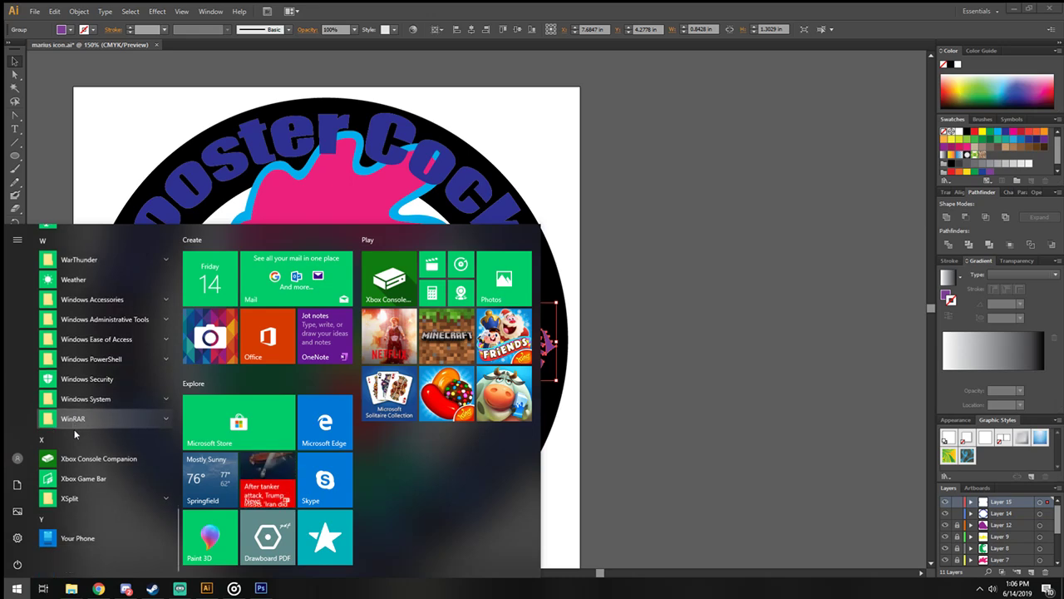
{"action": "scroll", "coordinate": [75, 434], "scroll_direction": "up", "scroll_amount": 4}
{"action": "scroll", "coordinate": [75, 434], "scroll_direction": "up", "scroll_amount": 2}
{"action": "scroll", "coordinate": [74, 434], "scroll_direction": "up", "scroll_amount": 3}
{"action": "scroll", "coordinate": [75, 434], "scroll_direction": "up", "scroll_amount": 2}
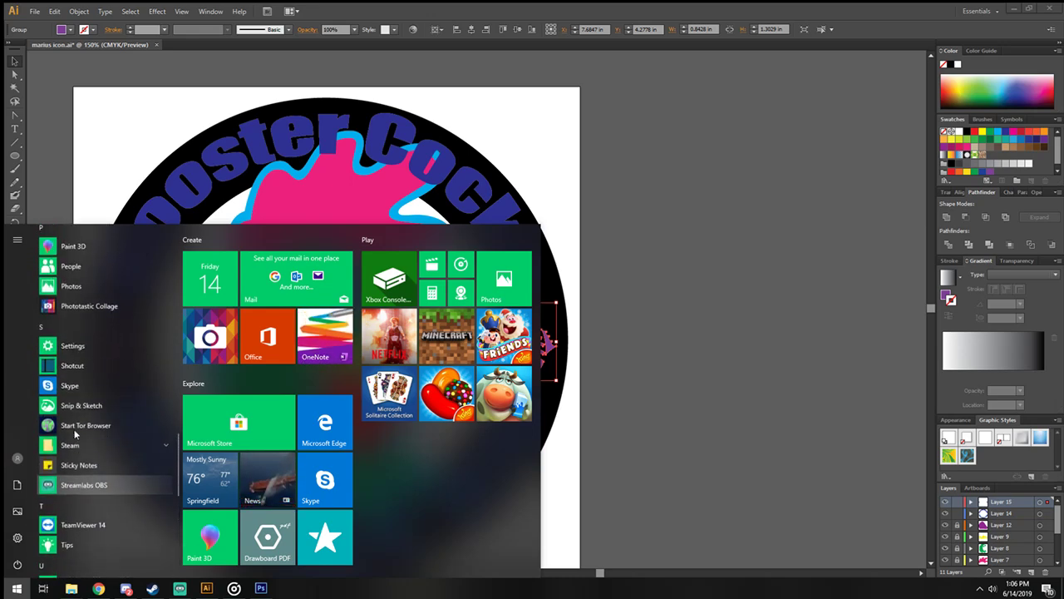
{"action": "scroll", "coordinate": [74, 433], "scroll_direction": "up", "scroll_amount": 3}
{"action": "scroll", "coordinate": [75, 433], "scroll_direction": "up", "scroll_amount": 2}
{"action": "scroll", "coordinate": [75, 433], "scroll_direction": "up", "scroll_amount": 3}
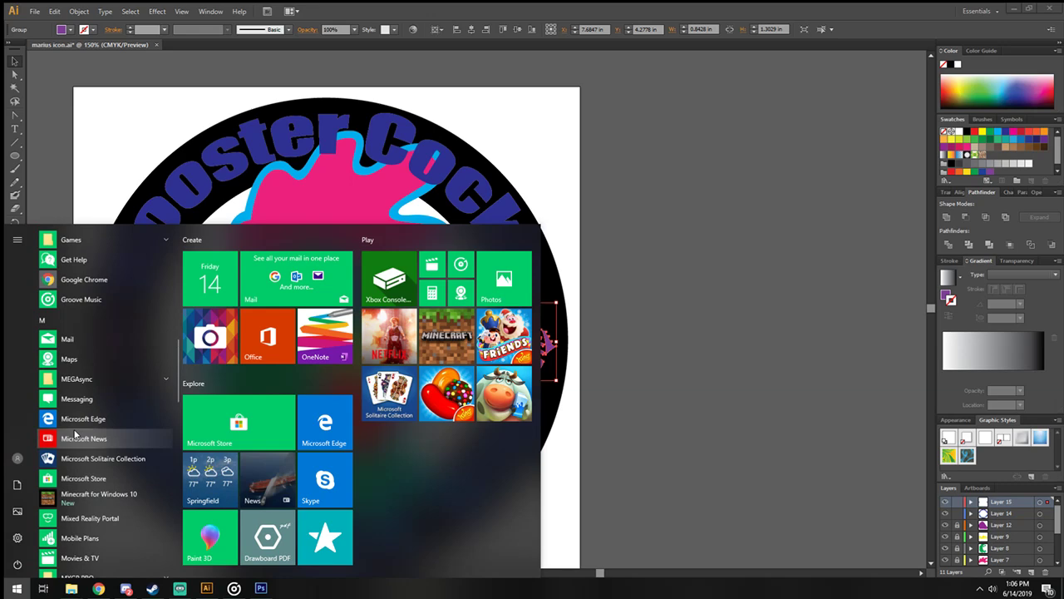
{"action": "scroll", "coordinate": [75, 433], "scroll_direction": "up", "scroll_amount": 3}
{"action": "scroll", "coordinate": [75, 433], "scroll_direction": "up", "scroll_amount": 3}
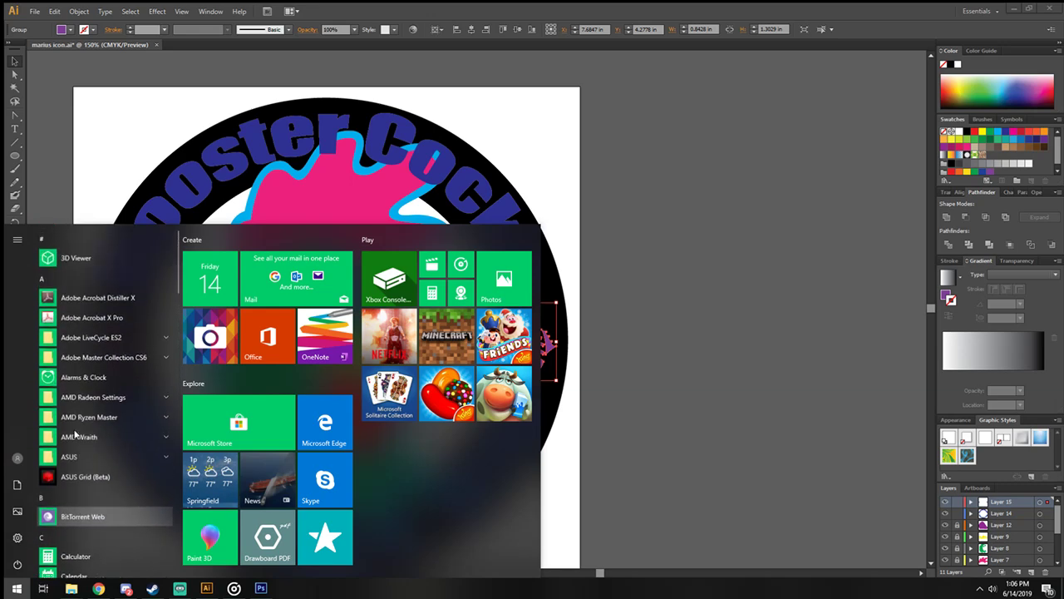
{"action": "left_click", "coordinate": [97, 357]}
{"action": "scroll", "coordinate": [108, 399], "scroll_direction": "down", "scroll_amount": 2}
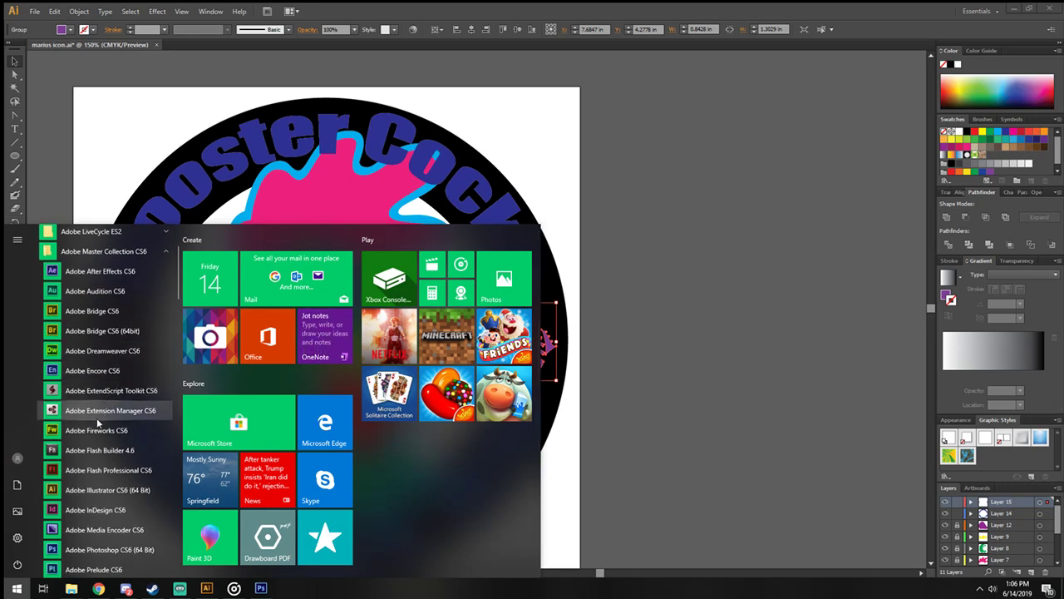
{"action": "scroll", "coordinate": [100, 470], "scroll_direction": "down", "scroll_amount": 1}
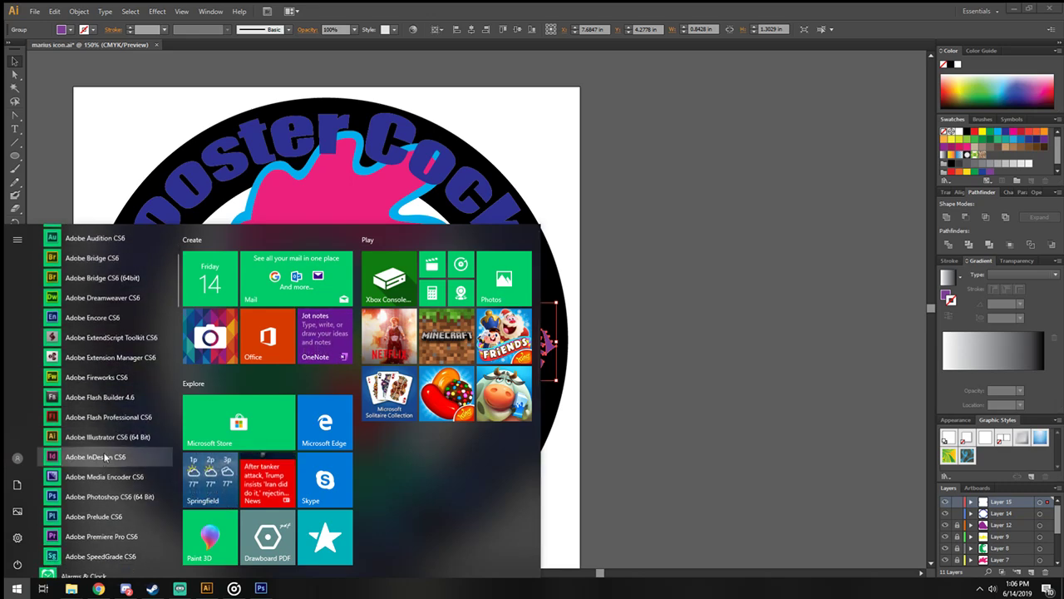
{"action": "scroll", "coordinate": [100, 482], "scroll_direction": "down", "scroll_amount": 1}
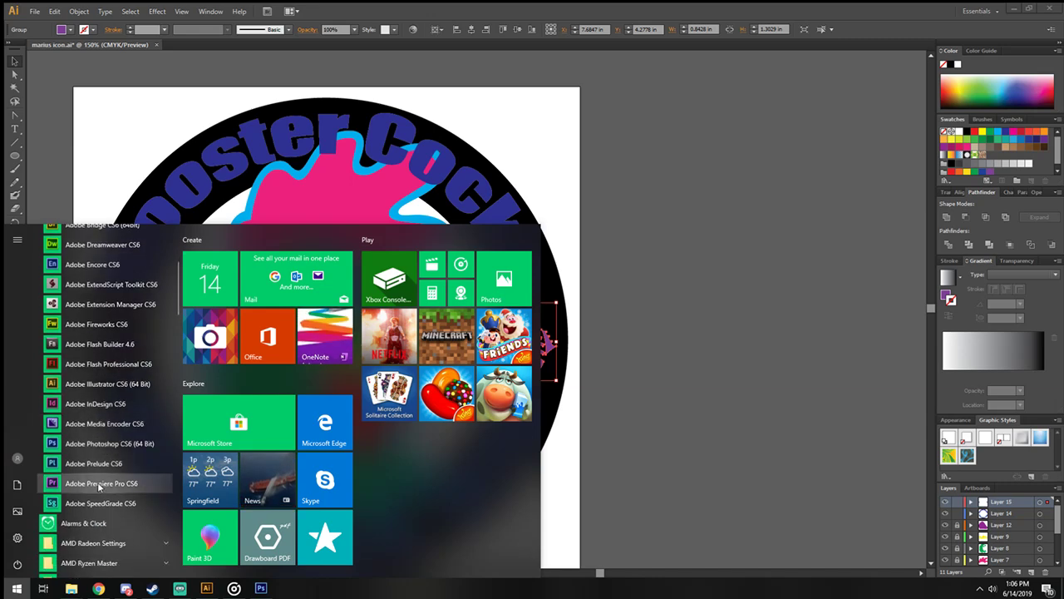
{"action": "scroll", "coordinate": [101, 492], "scroll_direction": "down", "scroll_amount": 4}
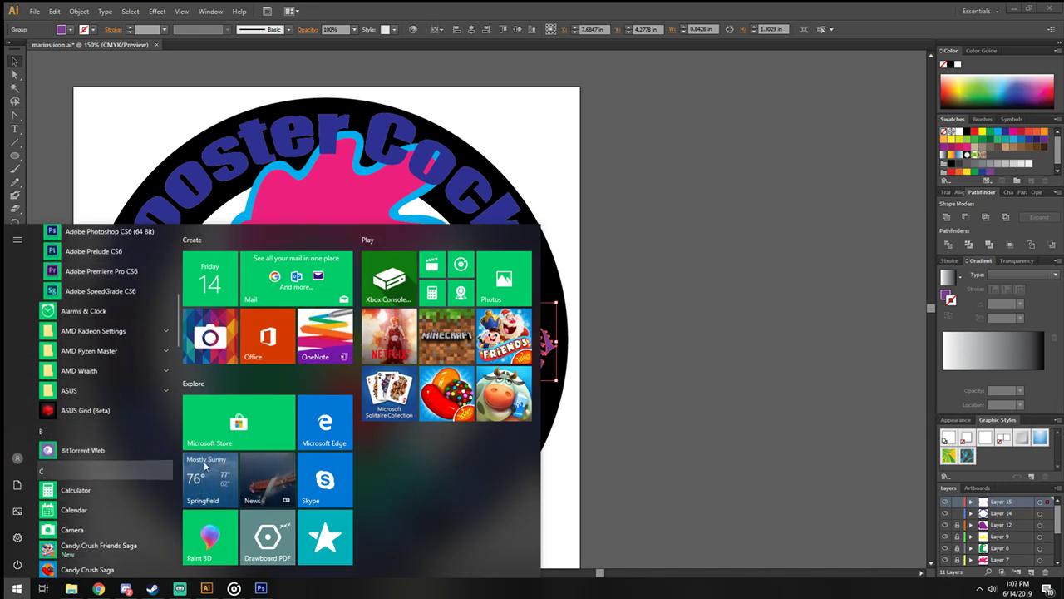
{"action": "left_click", "coordinate": [755, 450]}
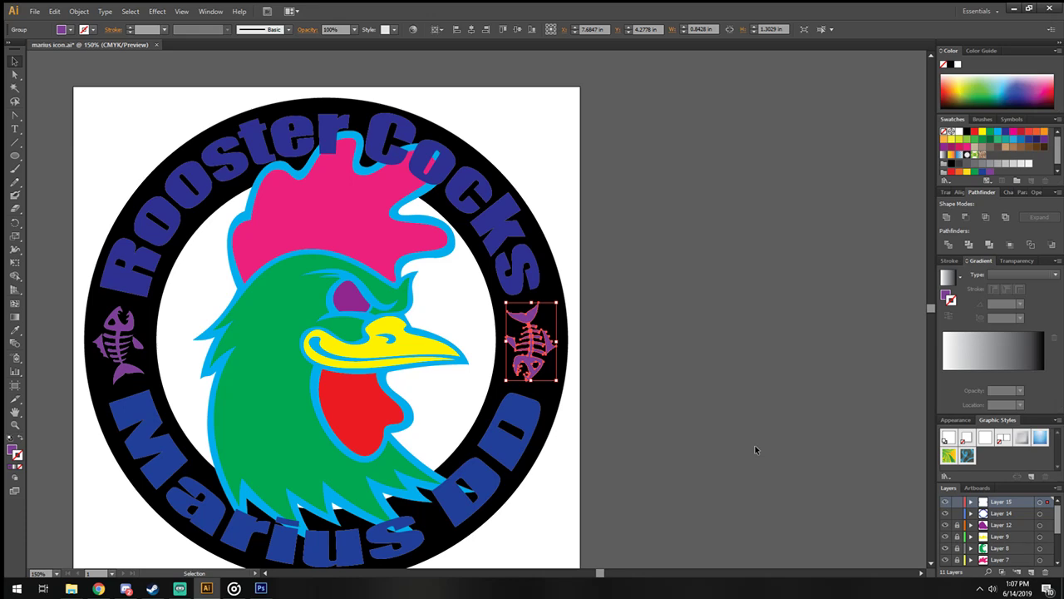
Step: In Photoshop, open marius icontemp.psd from the rooster cocks folder in a new tab beside marius icon.psd
{"action": "left_click", "coordinate": [258, 589]}
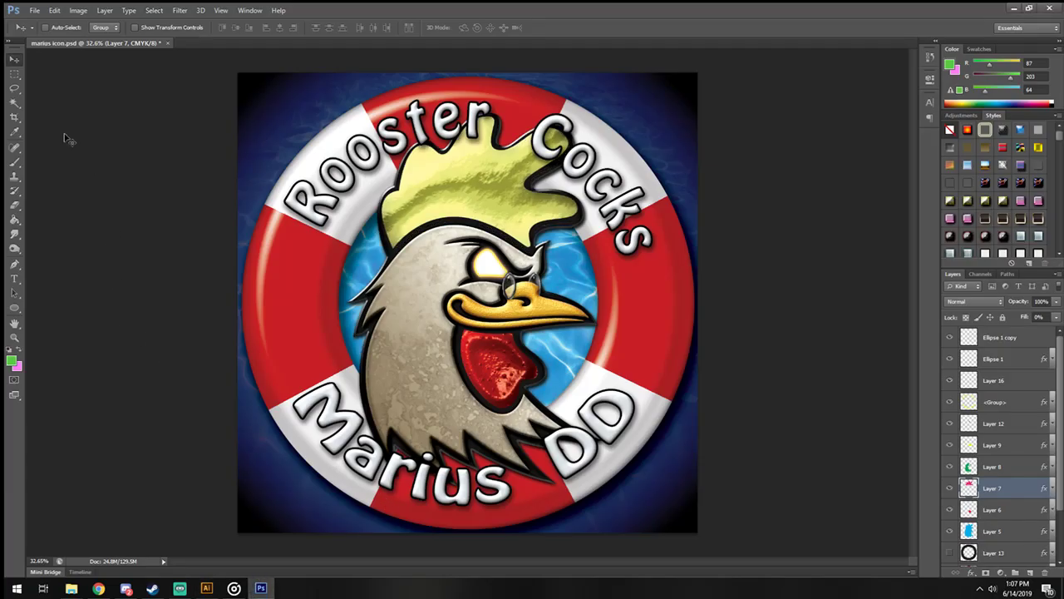
{"action": "left_click", "coordinate": [34, 10]}
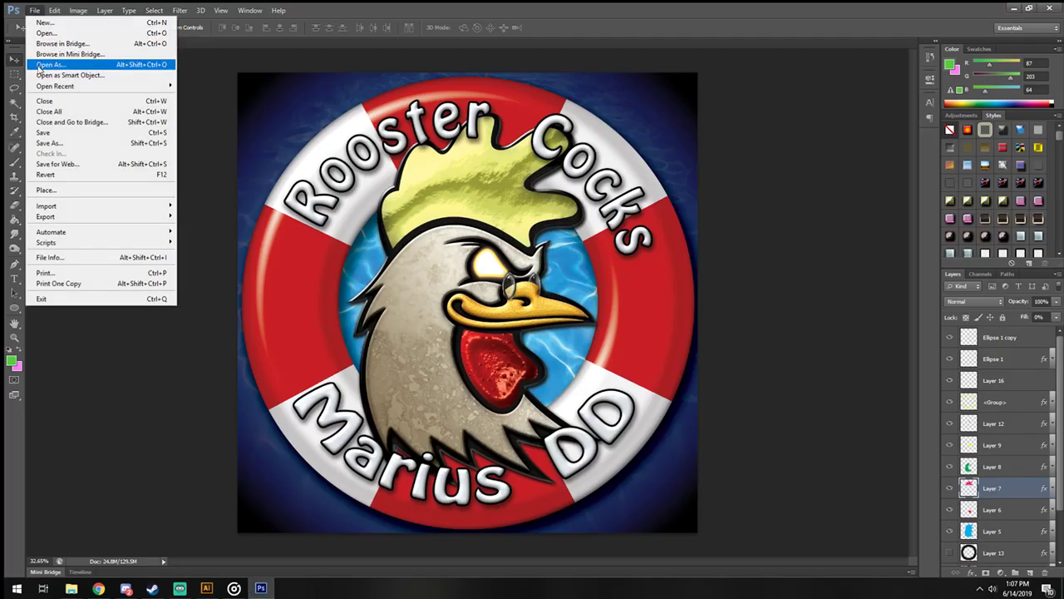
{"action": "left_click", "coordinate": [46, 33]}
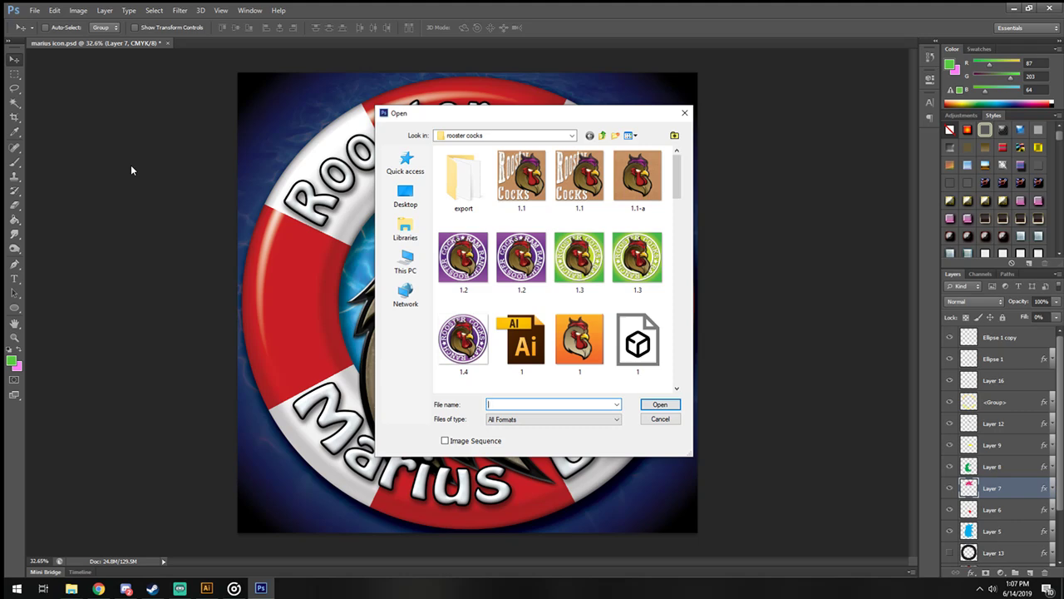
{"action": "scroll", "coordinate": [508, 217], "scroll_direction": "down", "scroll_amount": 5}
{"action": "scroll", "coordinate": [538, 266], "scroll_direction": "down", "scroll_amount": 5}
{"action": "scroll", "coordinate": [536, 274], "scroll_direction": "down", "scroll_amount": 5}
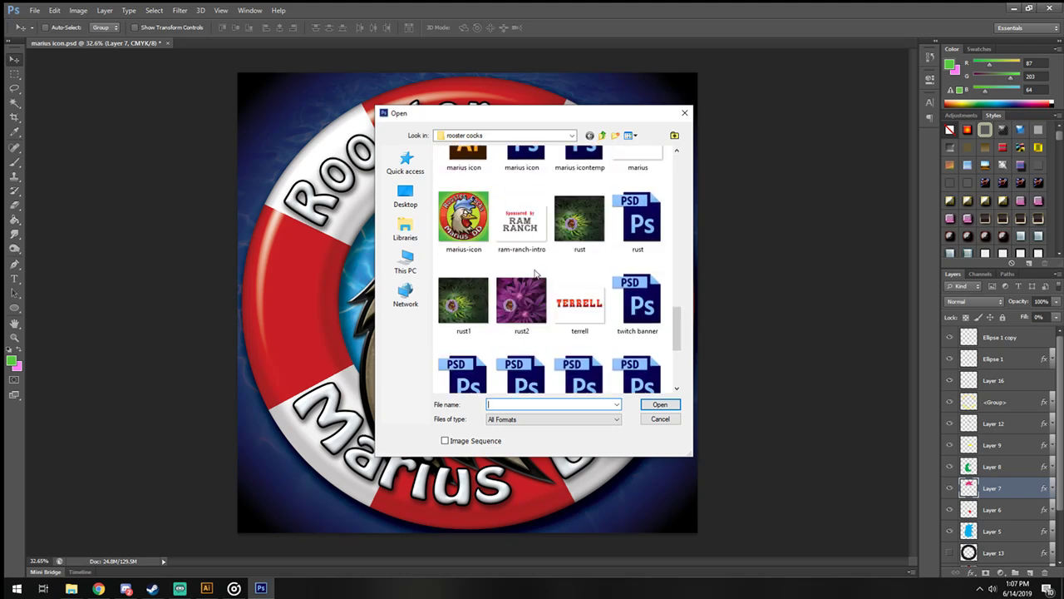
{"action": "scroll", "coordinate": [535, 275], "scroll_direction": "up", "scroll_amount": 2}
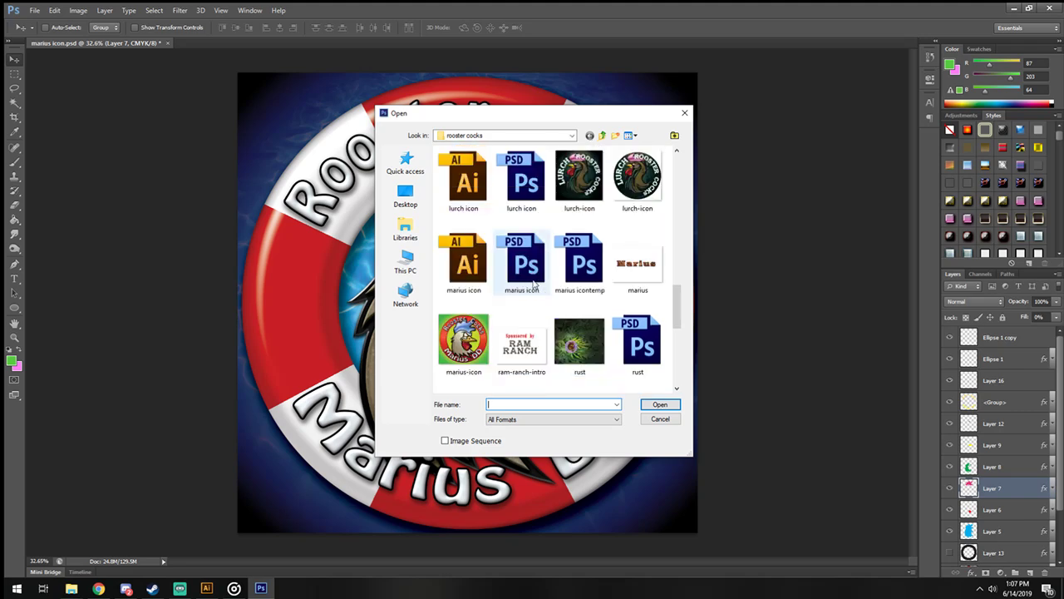
{"action": "left_click", "coordinate": [583, 281]}
{"action": "left_click", "coordinate": [657, 402]}
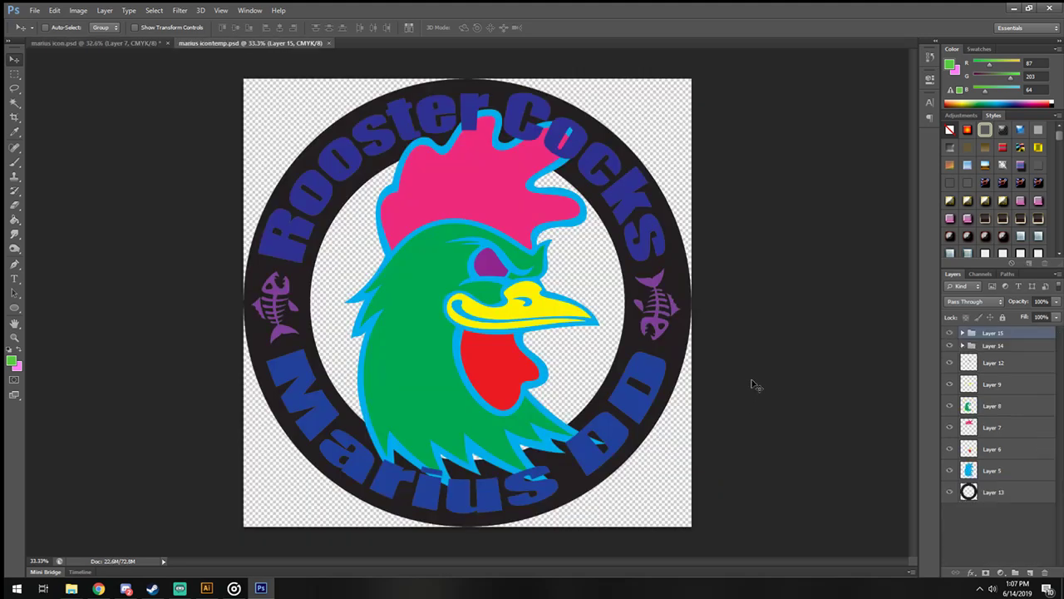
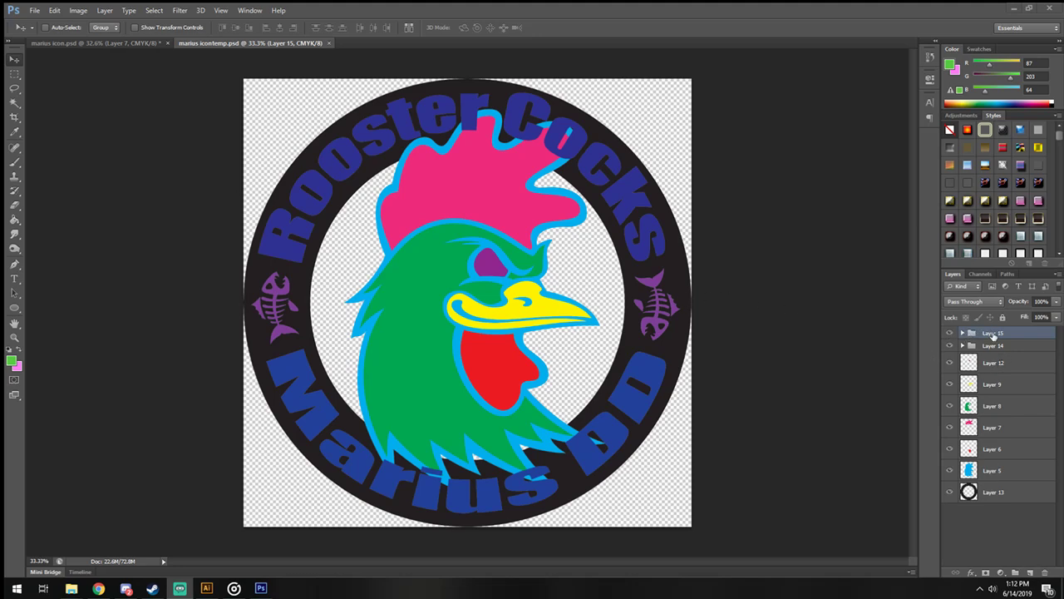
Step: Ungroup the Layer 15 and Layer 14 groups, then select the upper curved-text group
{"action": "right_click", "coordinate": [1001, 339]}
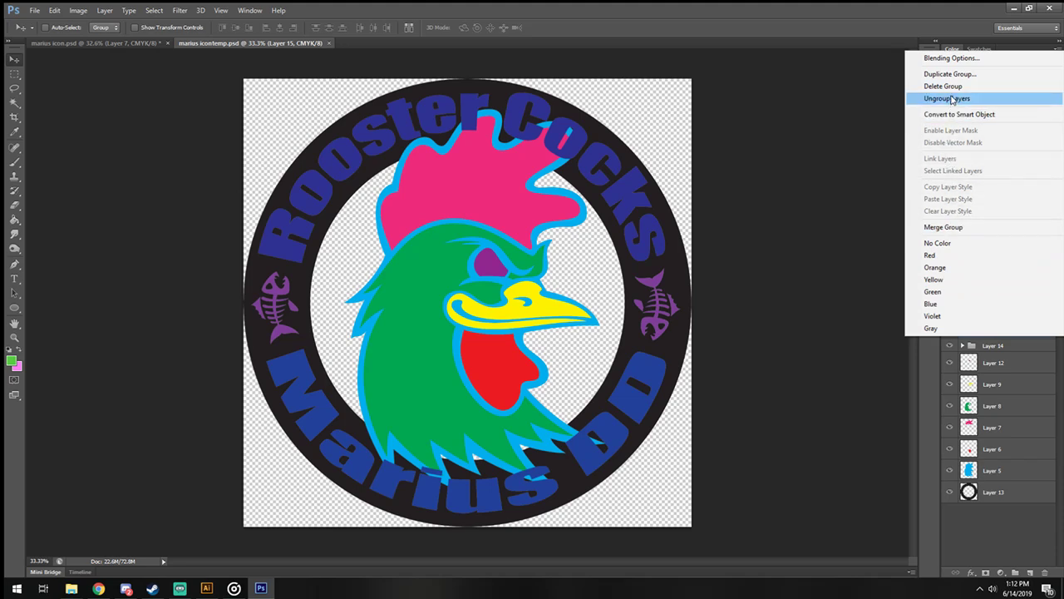
{"action": "left_click", "coordinate": [947, 98]}
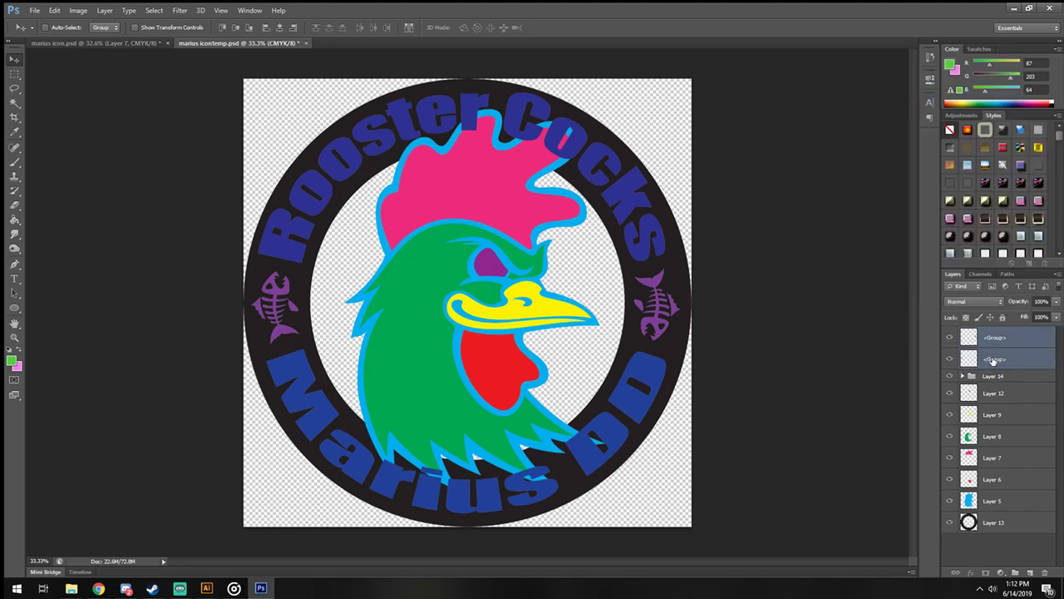
{"action": "right_click", "coordinate": [993, 380]}
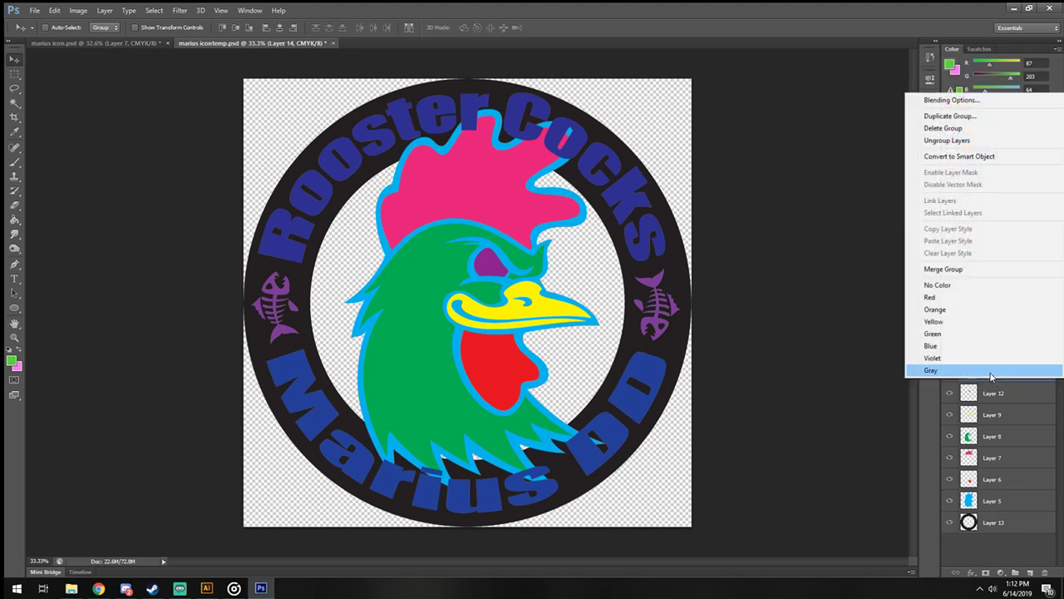
{"action": "left_click", "coordinate": [998, 392]}
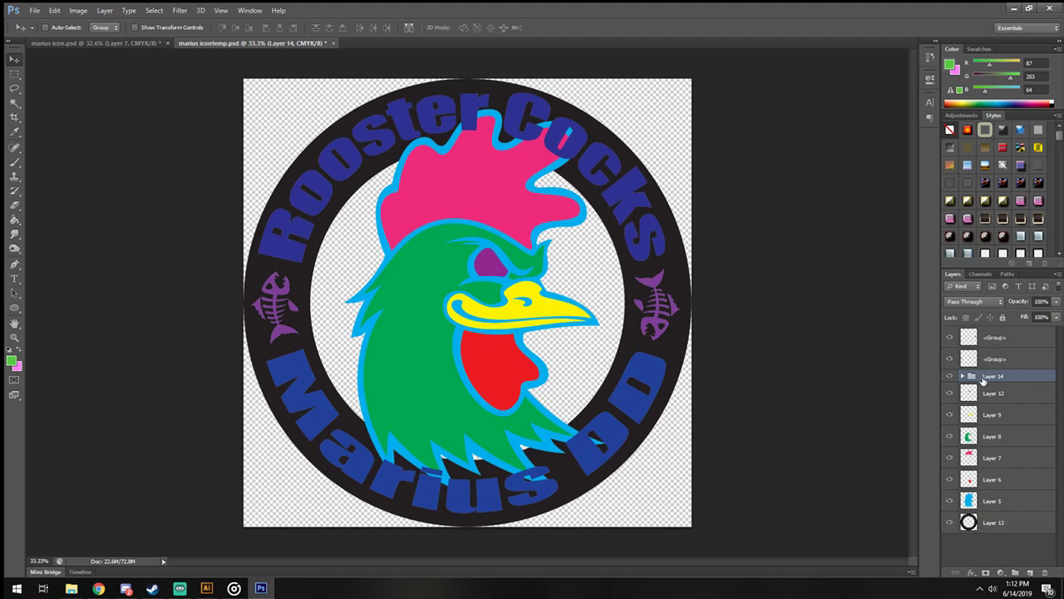
{"action": "right_click", "coordinate": [984, 381]}
{"action": "left_click", "coordinate": [947, 139]}
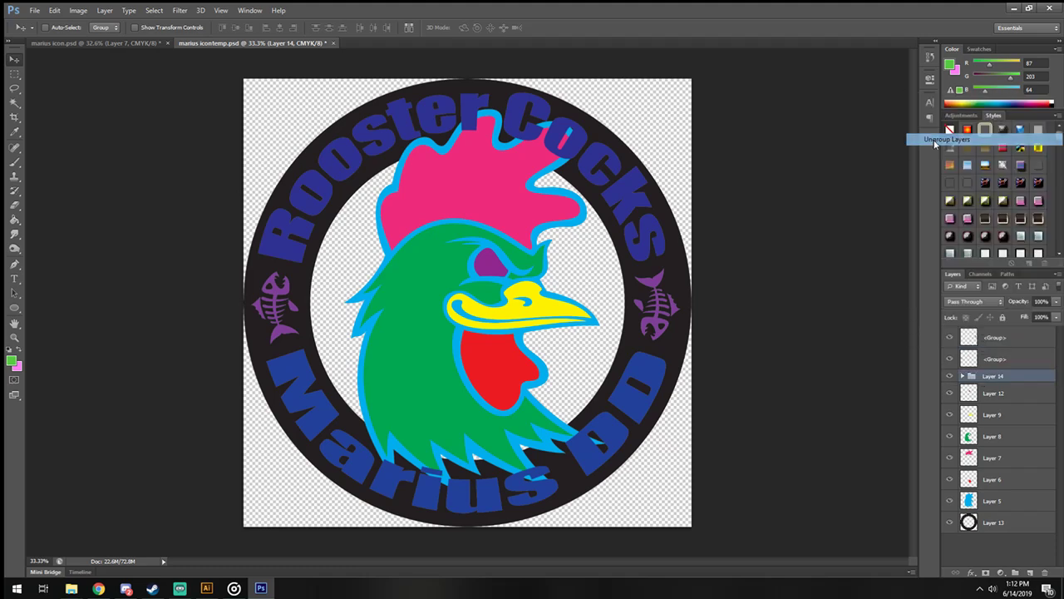
{"action": "left_click", "coordinate": [991, 384]}
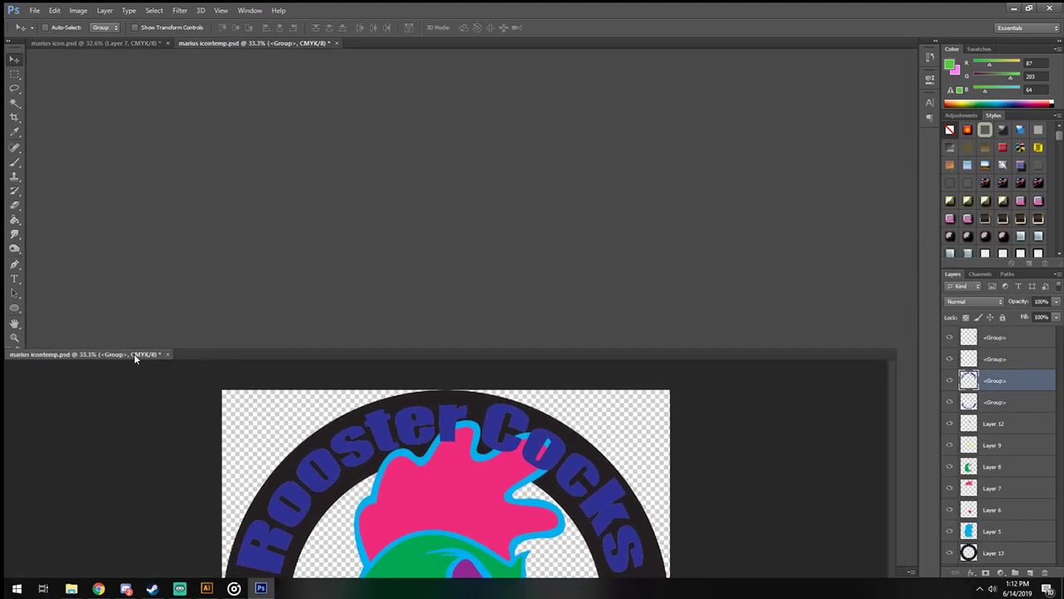
Step: Float the temp file, show Ellipse 1 copy, and hide the old Rooster Cocks and DD text in marius icon.psd
{"action": "left_click_drag", "start_coordinate": [304, 43], "coordinate": [134, 353]}
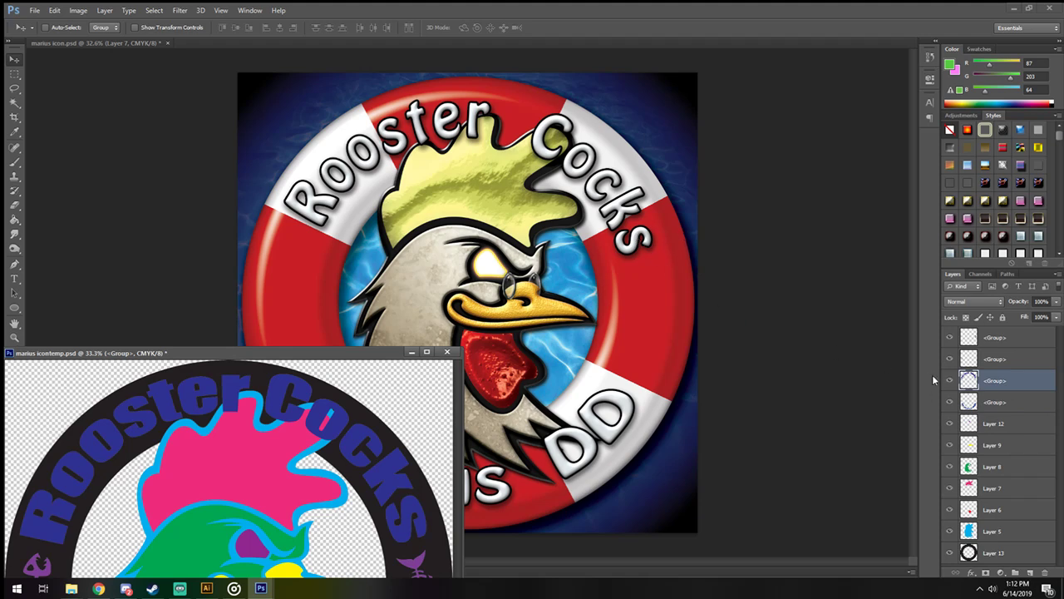
{"action": "left_click", "coordinate": [627, 212]}
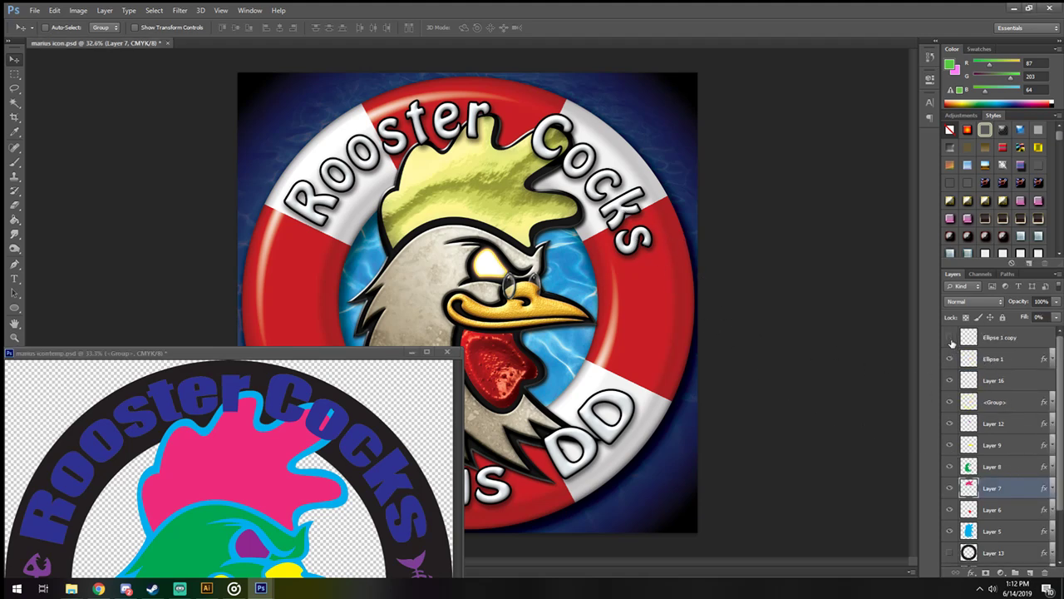
{"action": "left_click", "coordinate": [950, 338]}
{"action": "left_click", "coordinate": [951, 359]}
{"action": "left_click", "coordinate": [951, 380]}
{"action": "left_click", "coordinate": [952, 380]}
{"action": "left_click", "coordinate": [952, 380]}
{"action": "left_click", "coordinate": [950, 401]}
{"action": "left_click", "coordinate": [995, 408]}
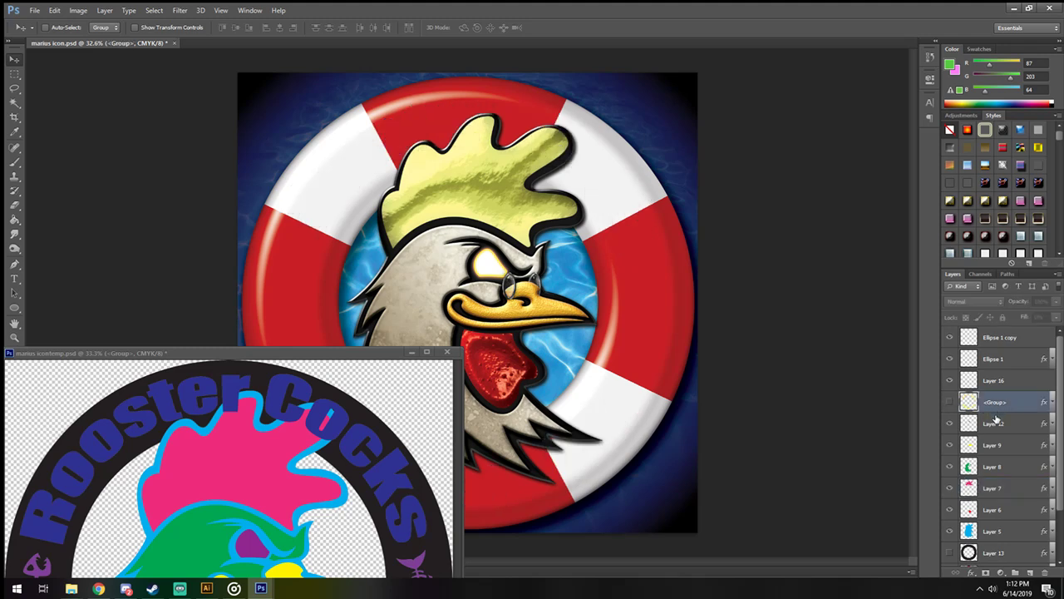
Step: Drag both blue curved-text groups from the temp file into marius icon.psd and centre them on the ring
{"action": "left_click", "coordinate": [312, 438]}
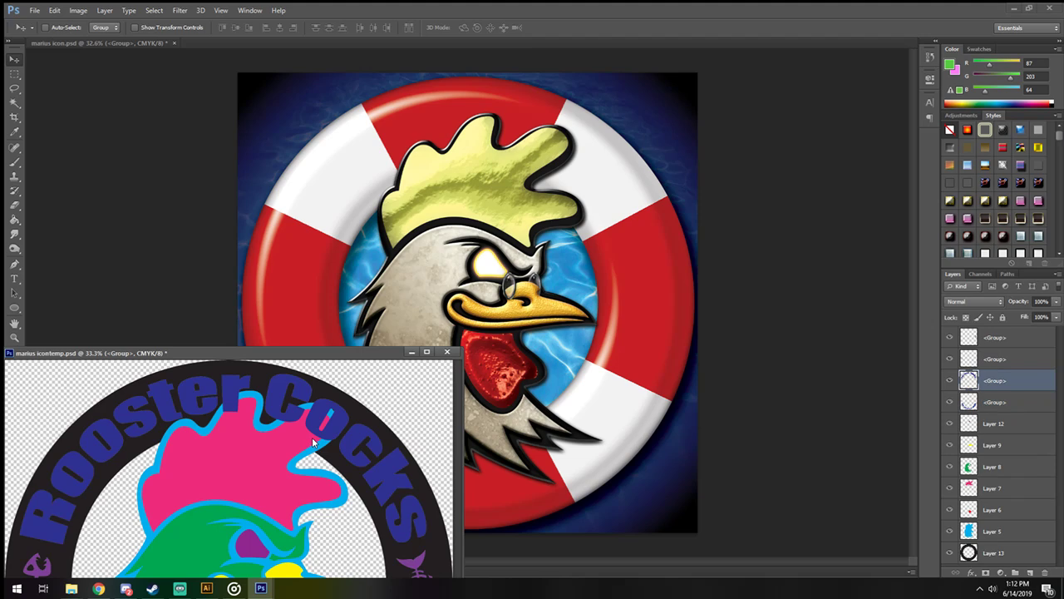
{"action": "left_click", "coordinate": [994, 402], "text": "shift"}
{"action": "mouse_move", "coordinate": [992, 380]}
{"action": "left_mouse_down"}
{"action": "mouse_move", "coordinate": [628, 342]}
{"action": "mouse_move", "coordinate": [631, 361]}
{"action": "left_mouse_up"}
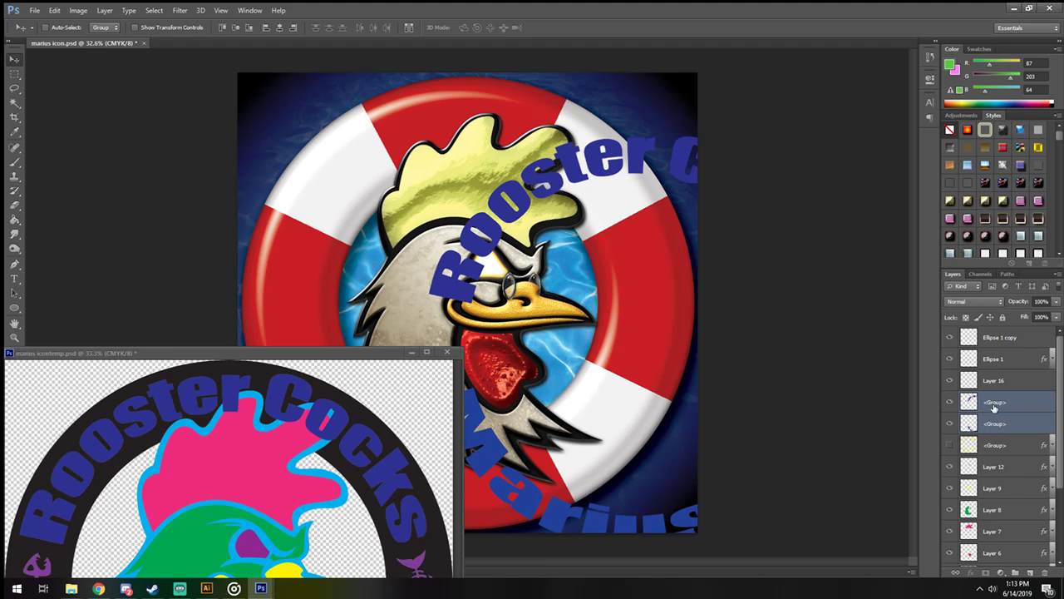
{"action": "mouse_move", "coordinate": [585, 206]}
{"action": "left_mouse_down"}
{"action": "mouse_move", "coordinate": [408, 171]}
{"action": "mouse_move", "coordinate": [389, 153]}
{"action": "left_mouse_up"}
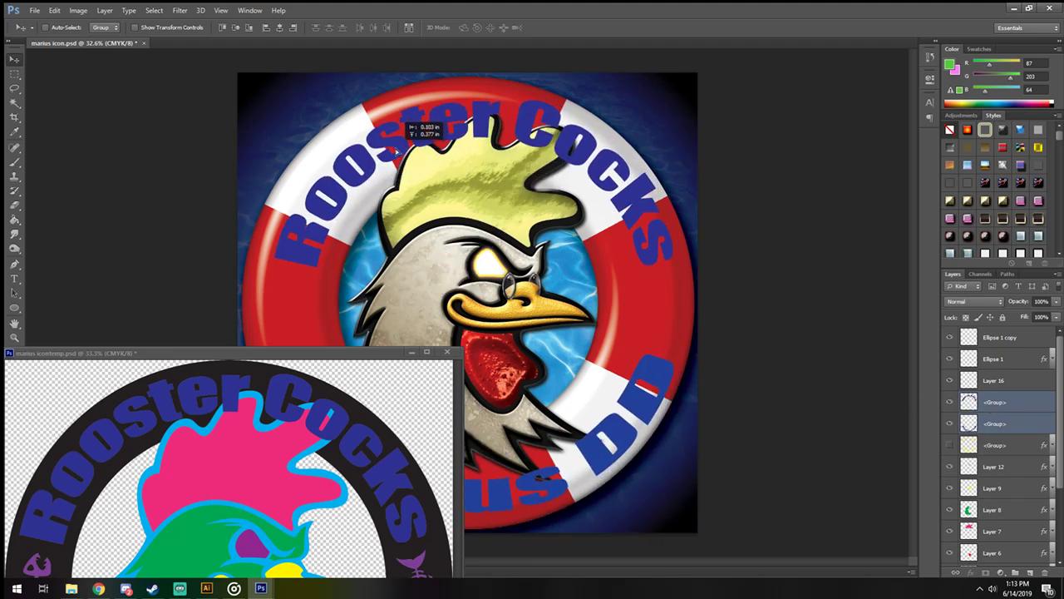
{"action": "left_click_drag", "start_coordinate": [391, 154], "coordinate": [400, 146]}
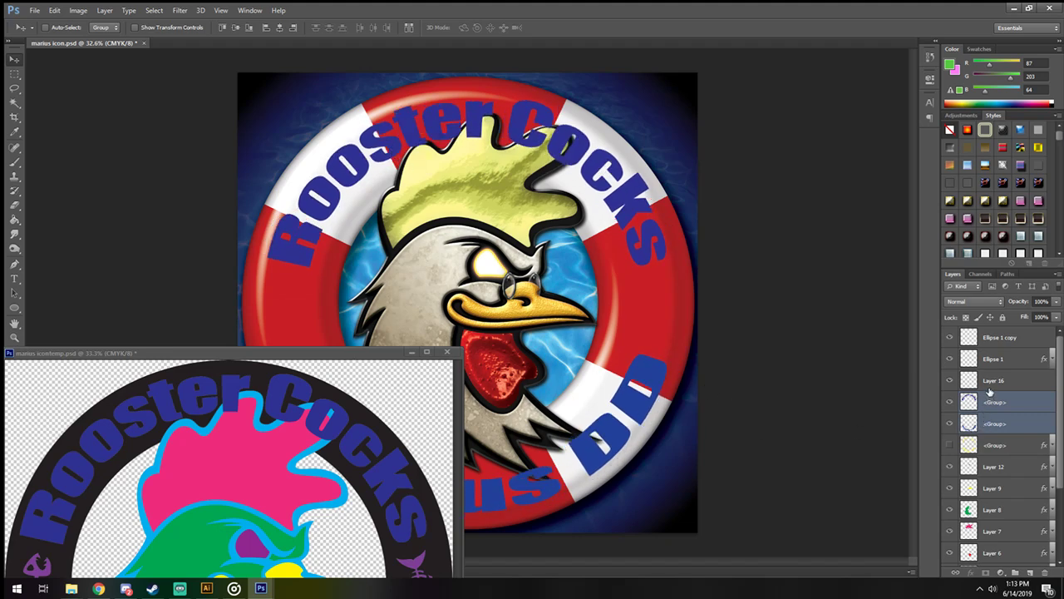
{"action": "left_click_drag", "start_coordinate": [312, 352], "coordinate": [391, 41]}
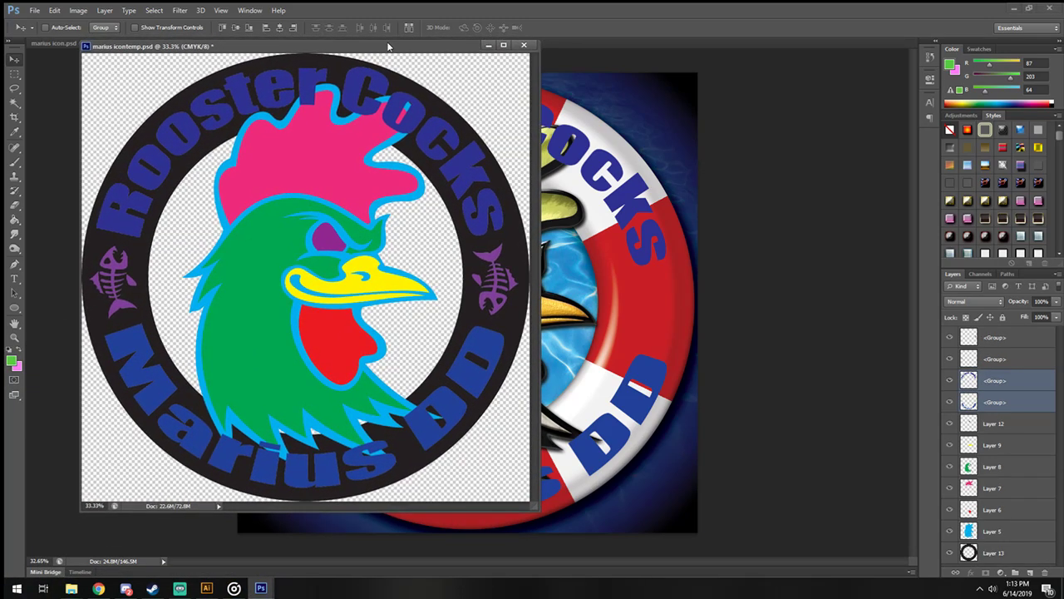
Step: Dock marius icontemp.psd back as a tab beside marius icon.psd and return to marius icon.psd
{"action": "double_click", "coordinate": [392, 40]}
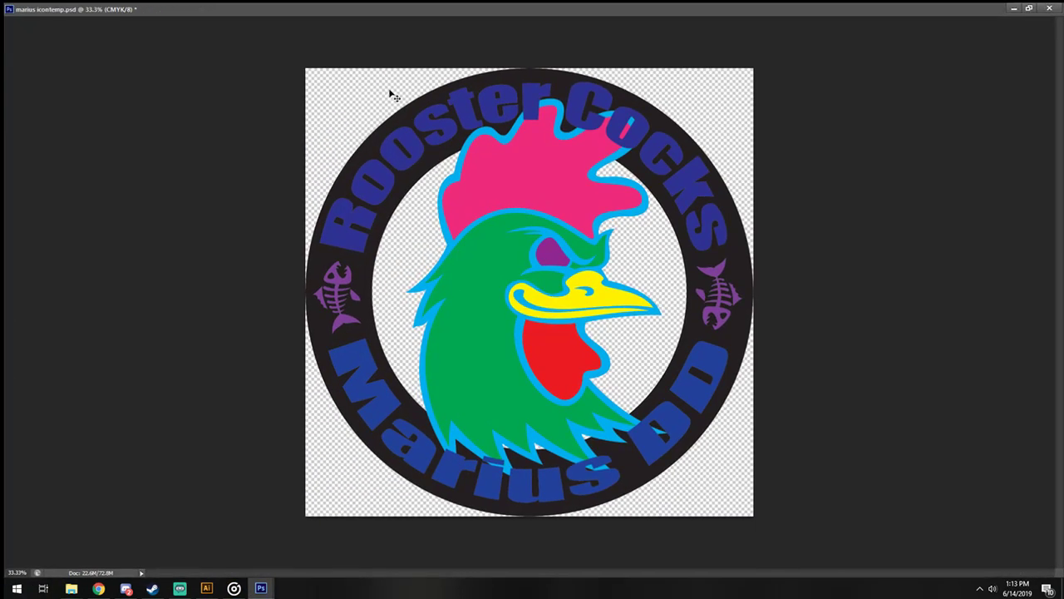
{"action": "left_click", "coordinate": [1029, 7]}
{"action": "left_click", "coordinate": [775, 270]}
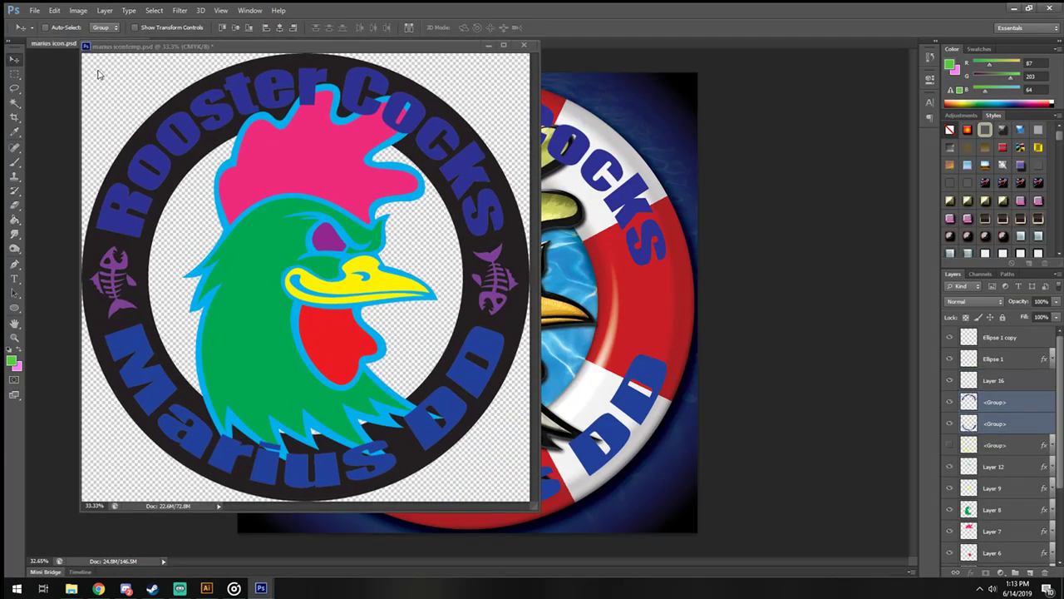
{"action": "left_click_drag", "start_coordinate": [149, 48], "coordinate": [184, 45]}
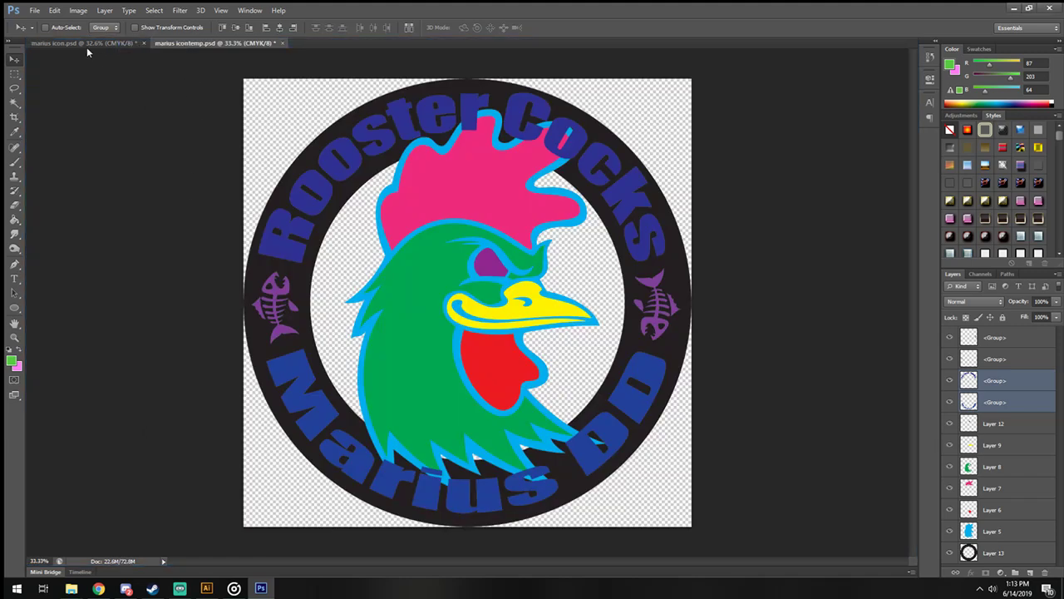
{"action": "left_click", "coordinate": [87, 44]}
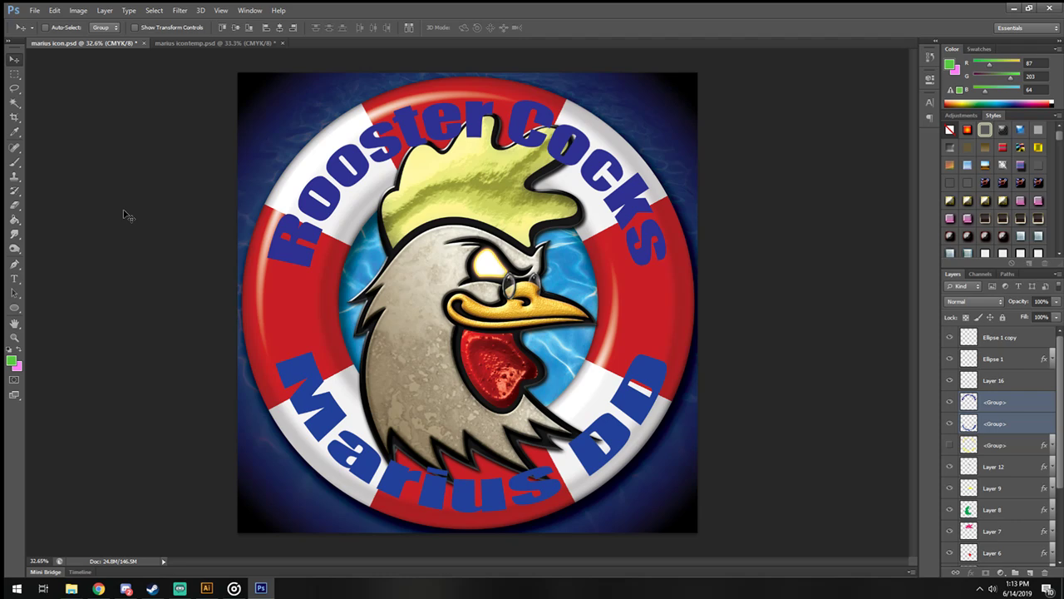
{"action": "mouse_move", "coordinate": [72, 588]}
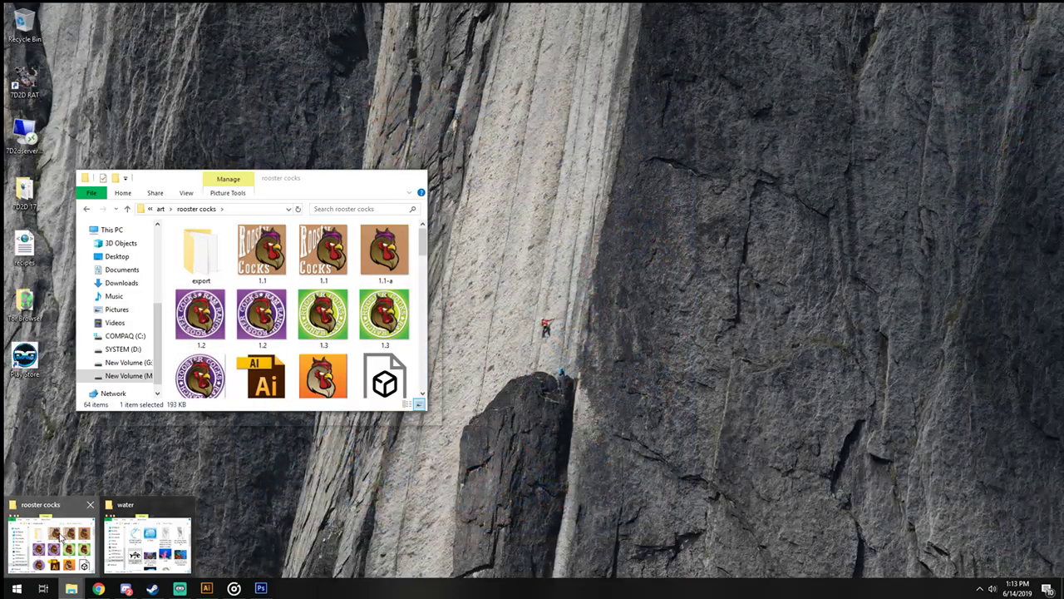
Step: Restore the rooster cocks folder and open desi-icon.jpg in the photo viewer
{"action": "left_click", "coordinate": [60, 522]}
{"action": "scroll", "coordinate": [268, 307], "scroll_direction": "down", "scroll_amount": 1}
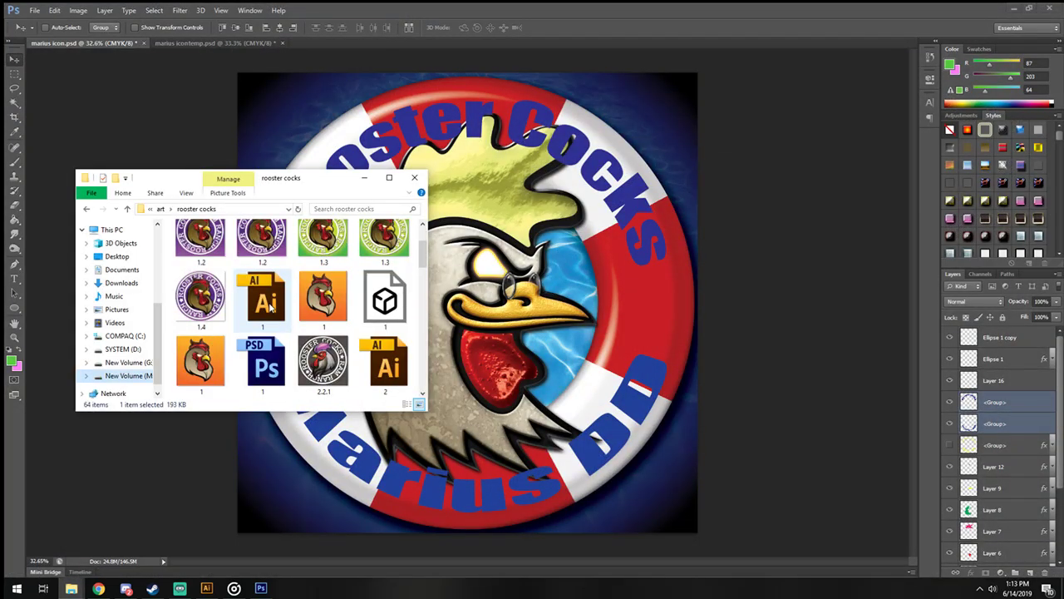
{"action": "scroll", "coordinate": [268, 308], "scroll_direction": "down", "scroll_amount": 1}
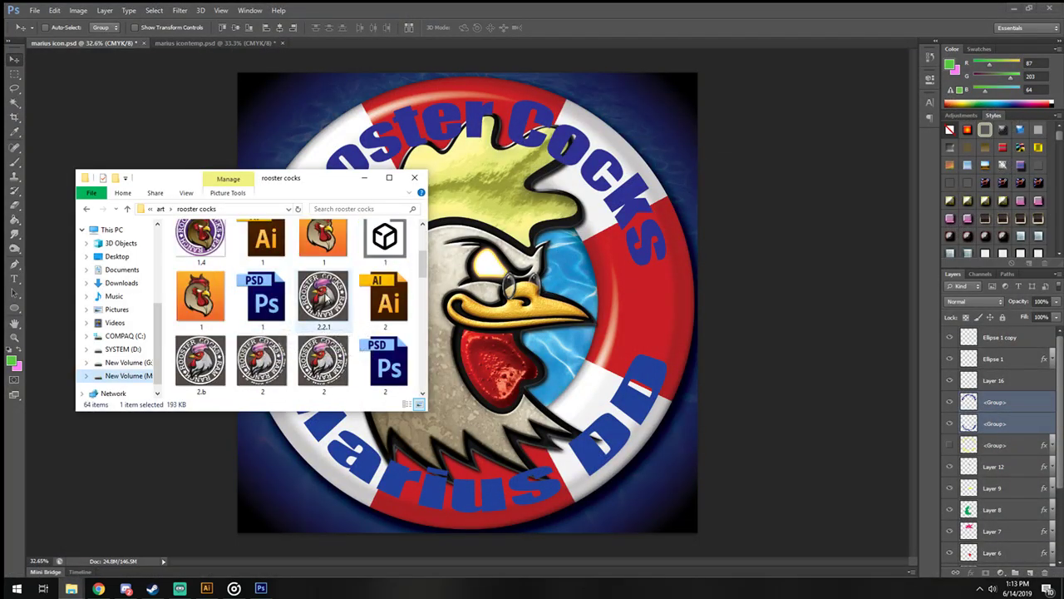
{"action": "scroll", "coordinate": [328, 328], "scroll_direction": "down", "scroll_amount": 1}
{"action": "scroll", "coordinate": [358, 358], "scroll_direction": "down", "scroll_amount": 2}
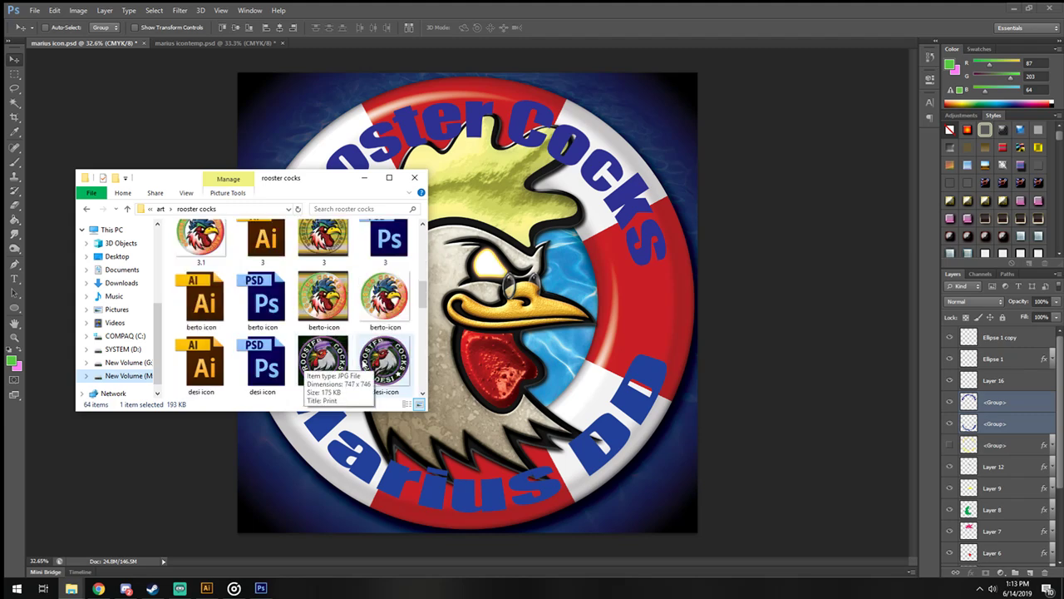
{"action": "double_click", "coordinate": [330, 364]}
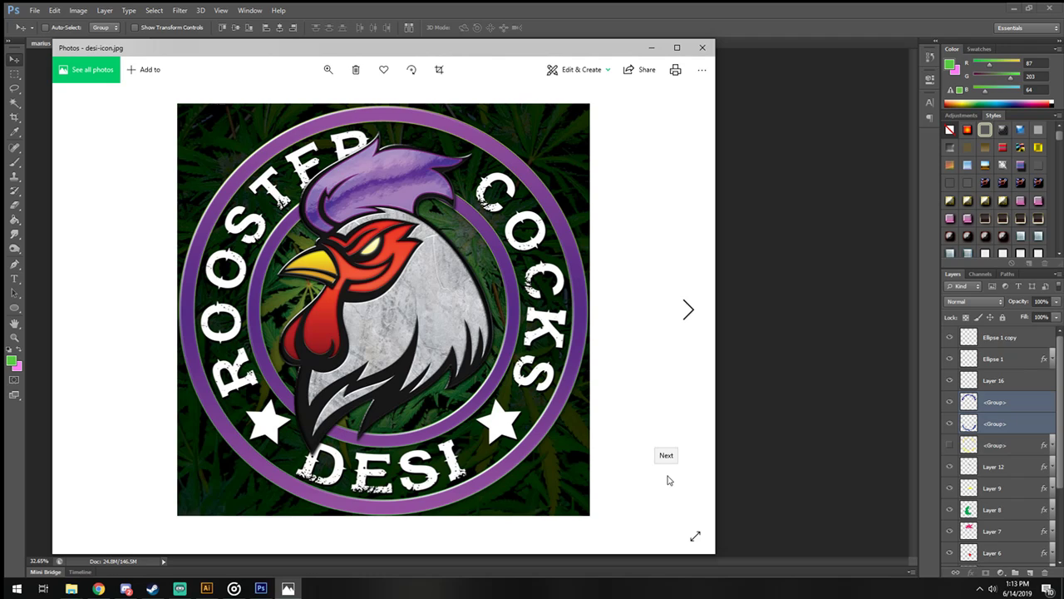
Step: Page forward through lurch-icon, marius.png and ram-ranch-intro.png in Photos
{"action": "left_click", "coordinate": [687, 310]}
{"action": "left_click", "coordinate": [687, 310]}
{"action": "left_click", "coordinate": [686, 310]}
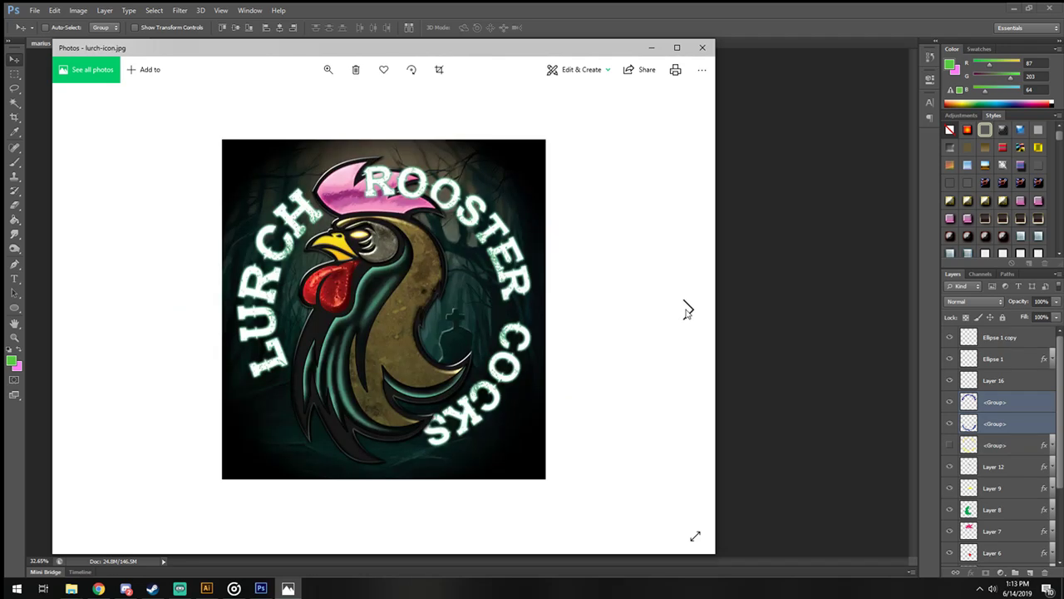
{"action": "left_click", "coordinate": [686, 310]}
{"action": "left_click", "coordinate": [686, 310]}
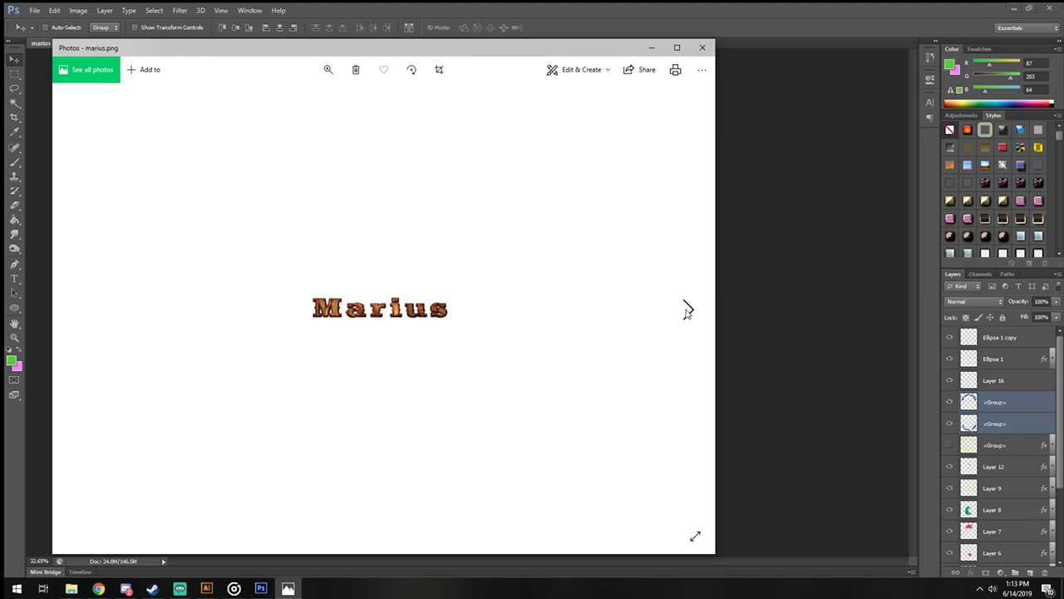
{"action": "left_click", "coordinate": [687, 310]}
{"action": "left_click", "coordinate": [687, 310]}
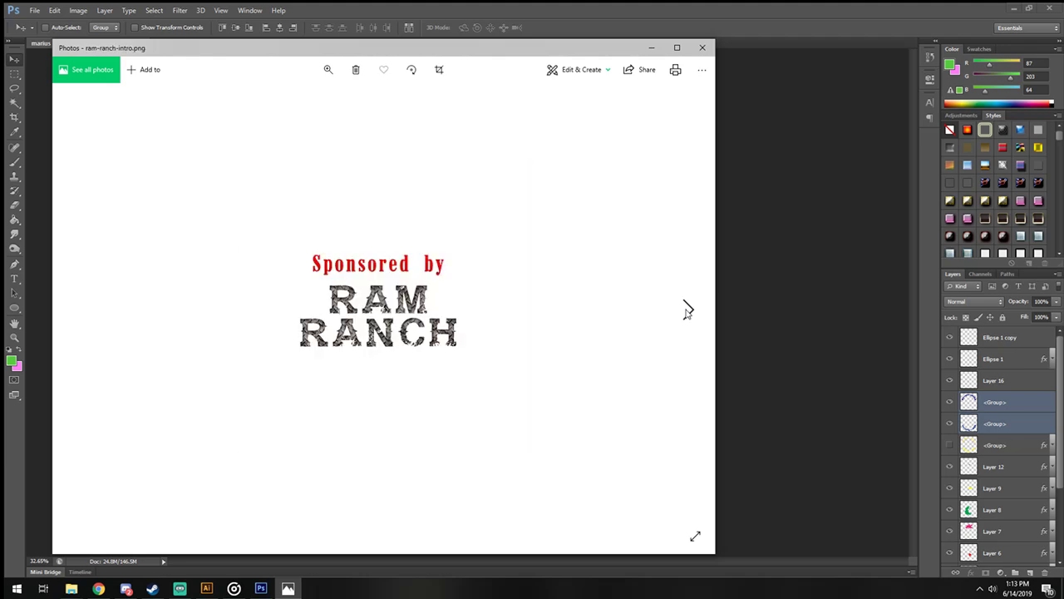
{"action": "left_click", "coordinate": [687, 310]}
Step: Close the photo viewer and bring marius icon.psd back in front, checking the layers under the canvas
{"action": "left_click", "coordinate": [702, 49]}
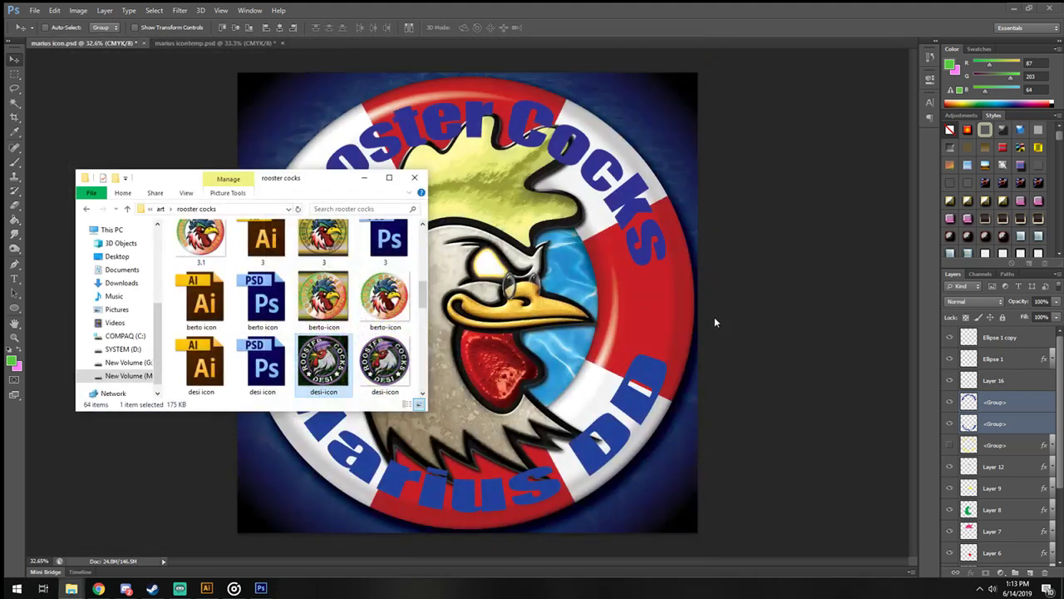
{"action": "left_click", "coordinate": [814, 341]}
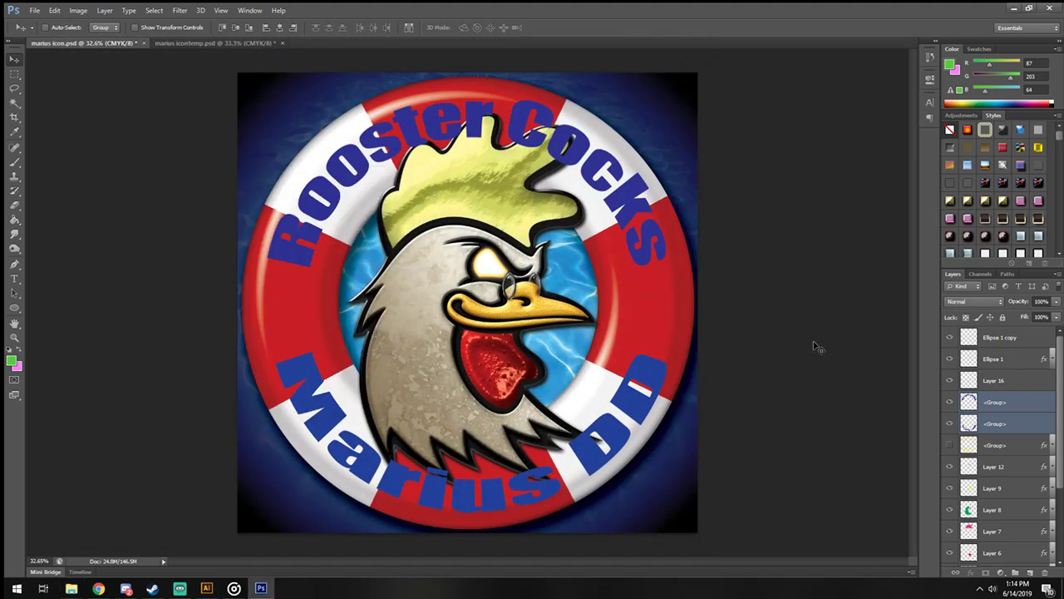
{"action": "right_click", "coordinate": [331, 441]}
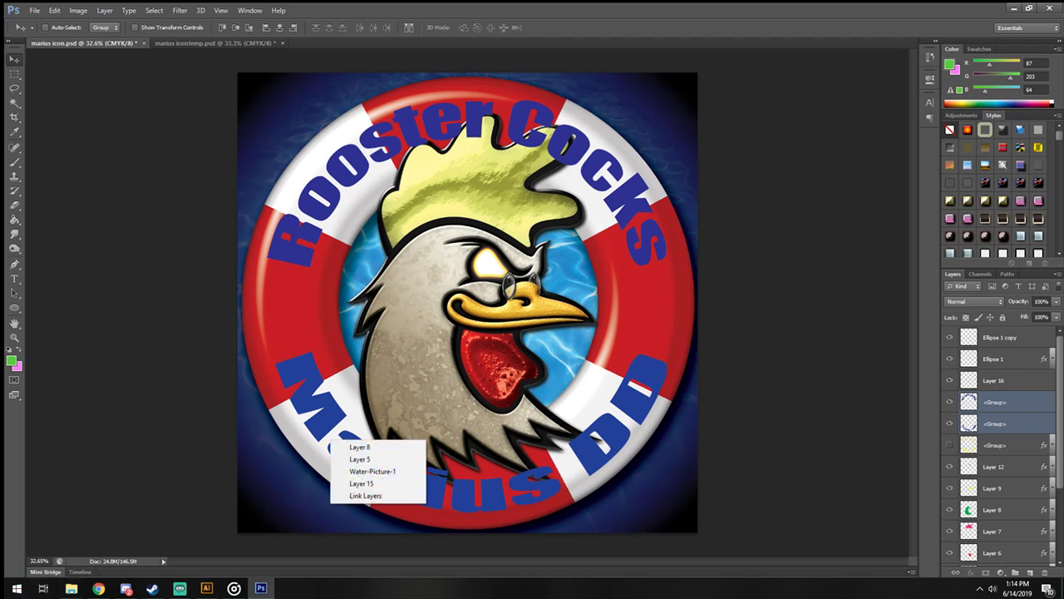
{"action": "key", "text": "alt+Tab"}
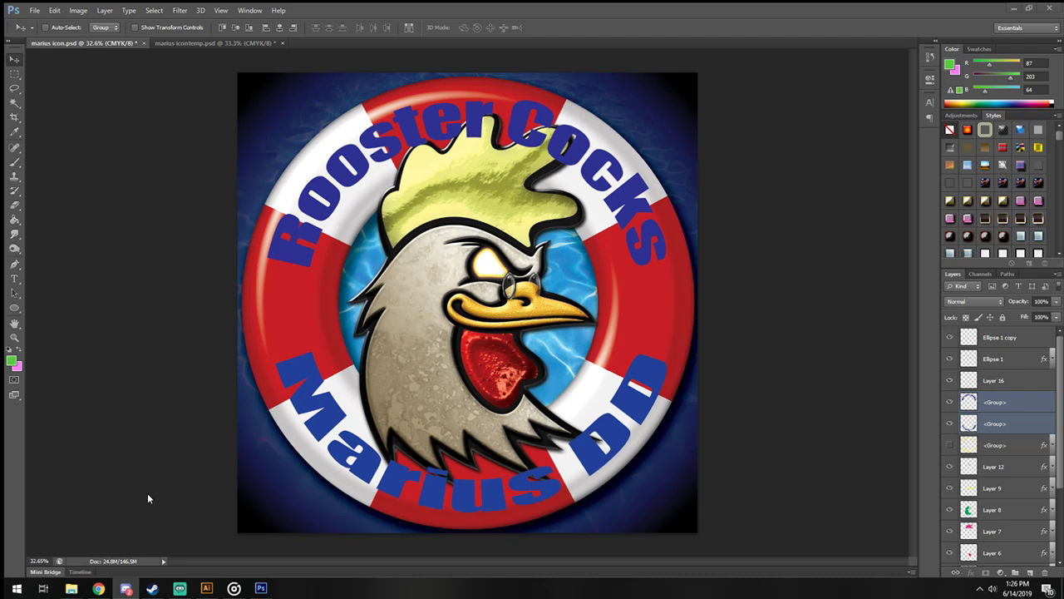
Step: Bring the Chrome browser to the front and maximize its window
{"action": "left_click", "coordinate": [97, 589]}
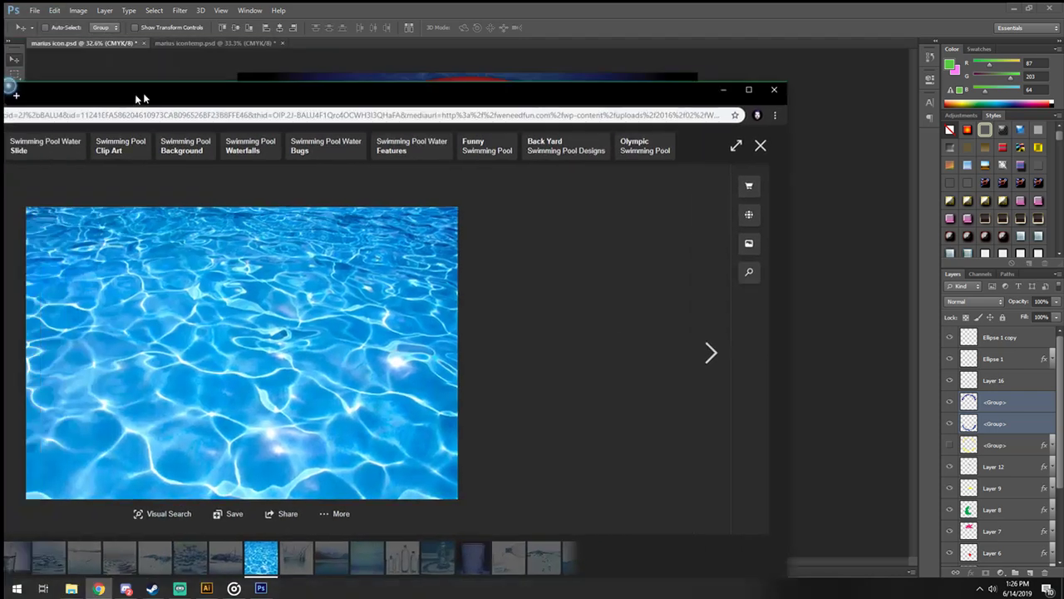
{"action": "double_click", "coordinate": [138, 98]}
Step: In a new tab, search Bing for 'microsoft word' using the autocomplete suggestion
{"action": "left_click", "coordinate": [285, 14]}
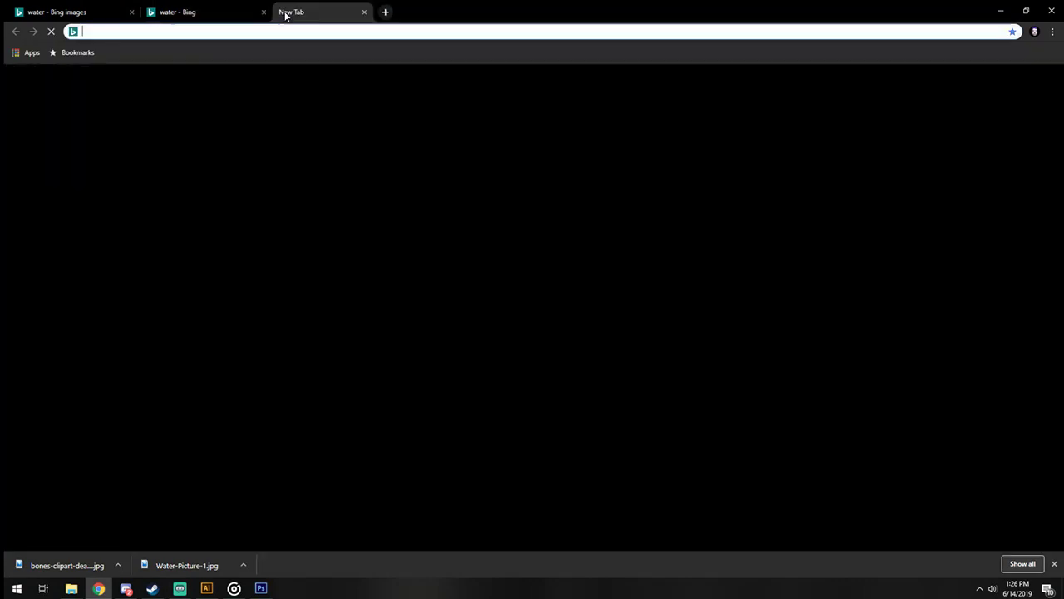
{"action": "left_click", "coordinate": [232, 176]}
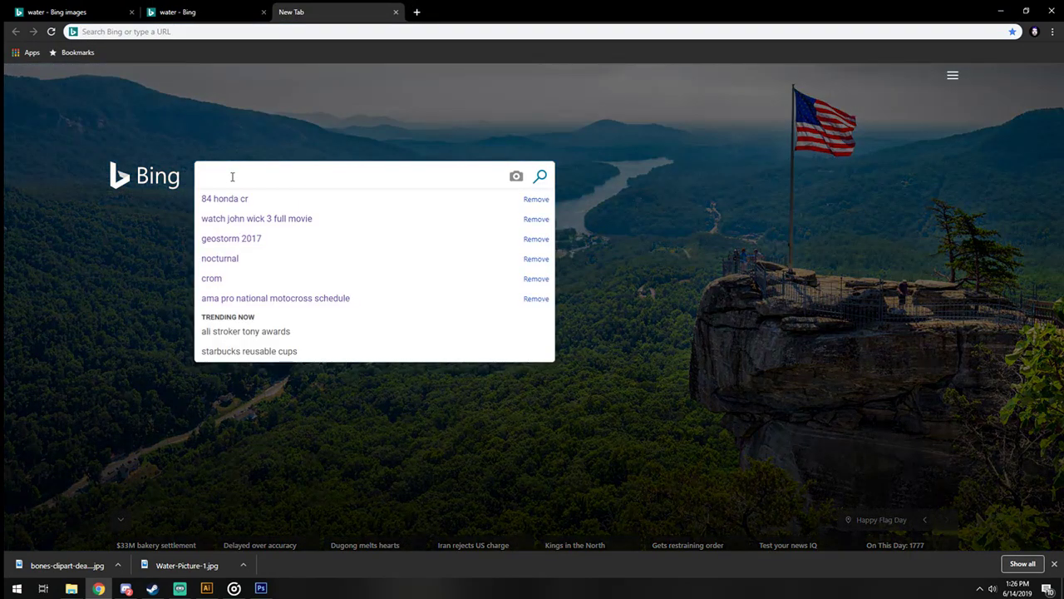
{"action": "type", "text": "wor"}
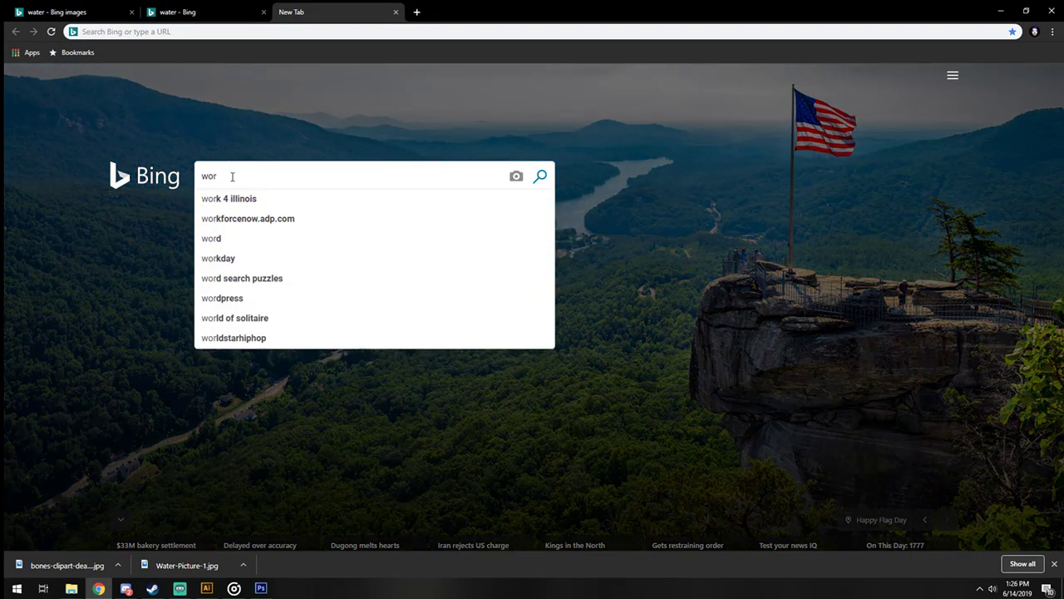
{"action": "key", "text": "BackSpace"}
{"action": "key", "text": "BackSpace"}
{"action": "key", "text": "BackSpace"}
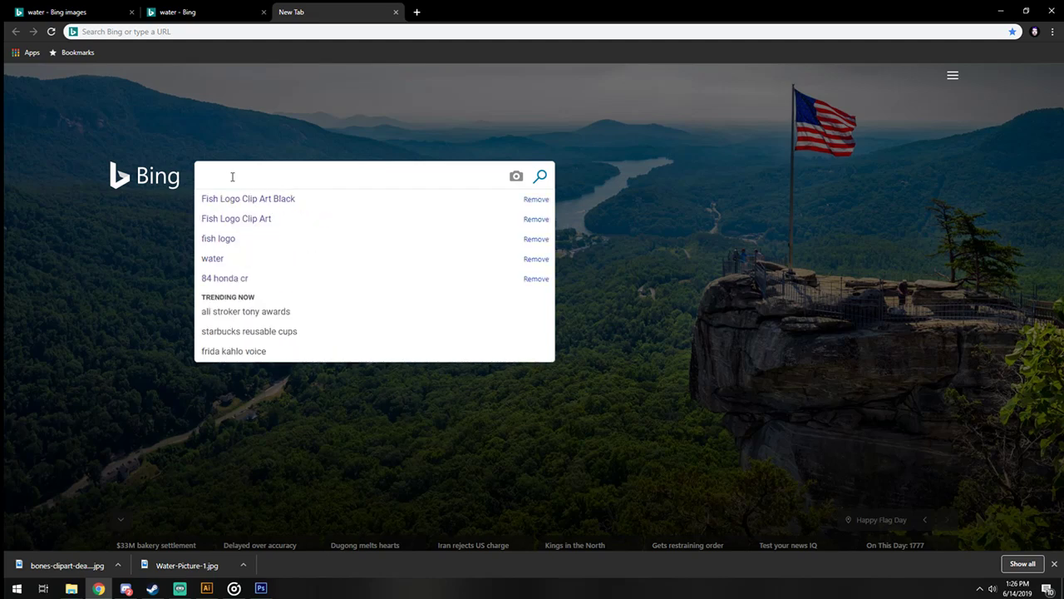
{"action": "type", "text": "note"}
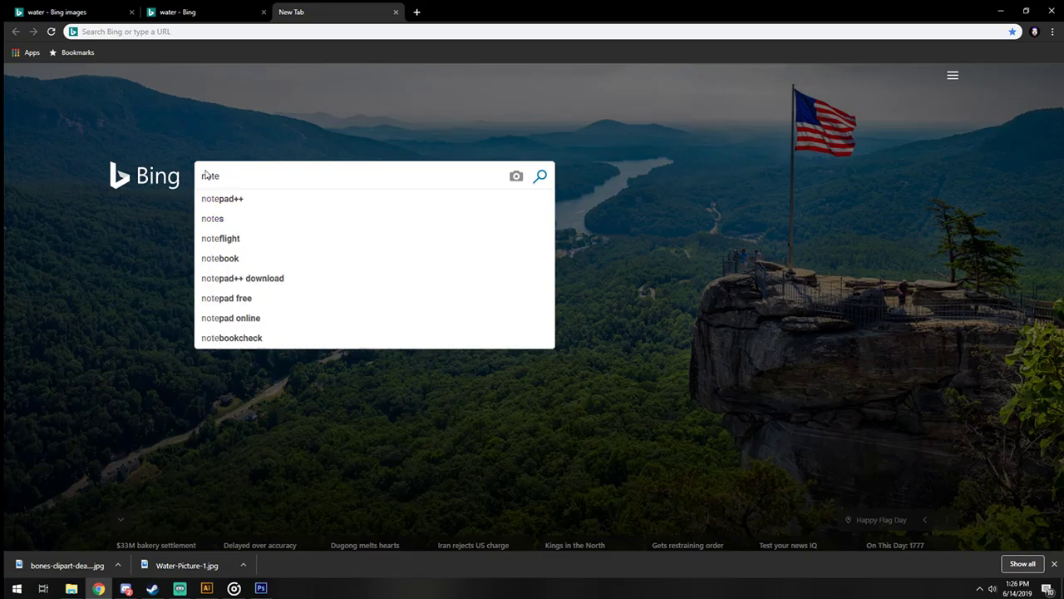
{"action": "left_click_drag", "start_coordinate": [256, 171], "coordinate": [183, 179]}
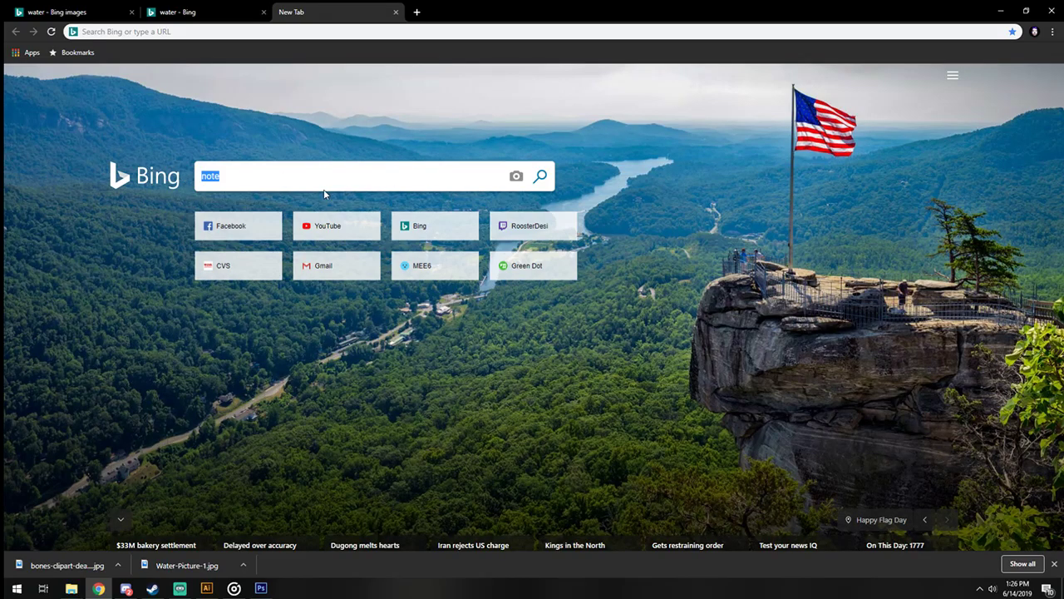
{"action": "type", "text": "mi"}
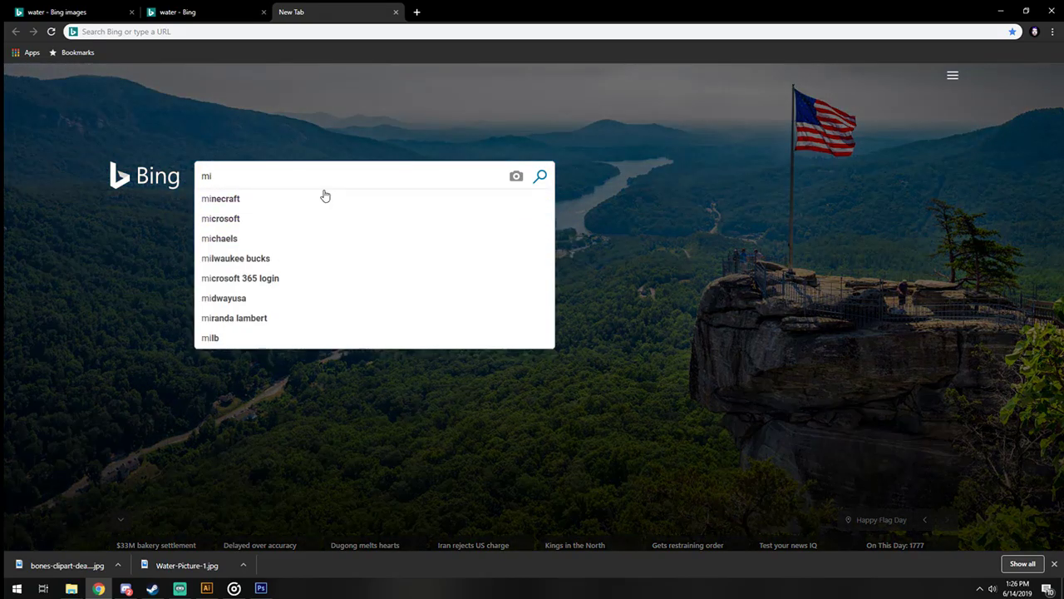
{"action": "type", "text": "cros"}
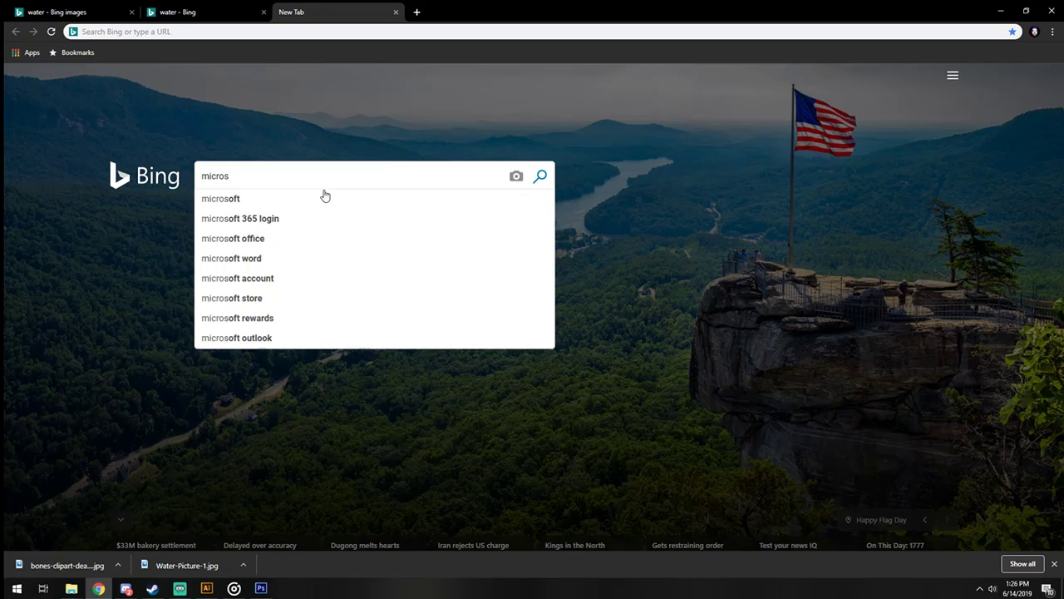
{"action": "left_click", "coordinate": [256, 264]}
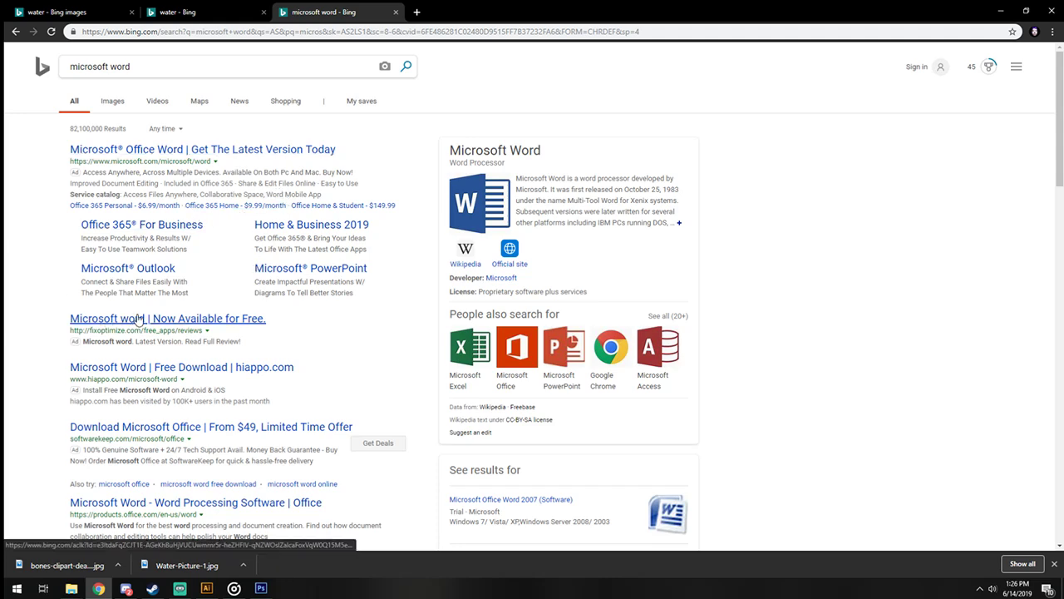
{"action": "left_click", "coordinate": [114, 316]}
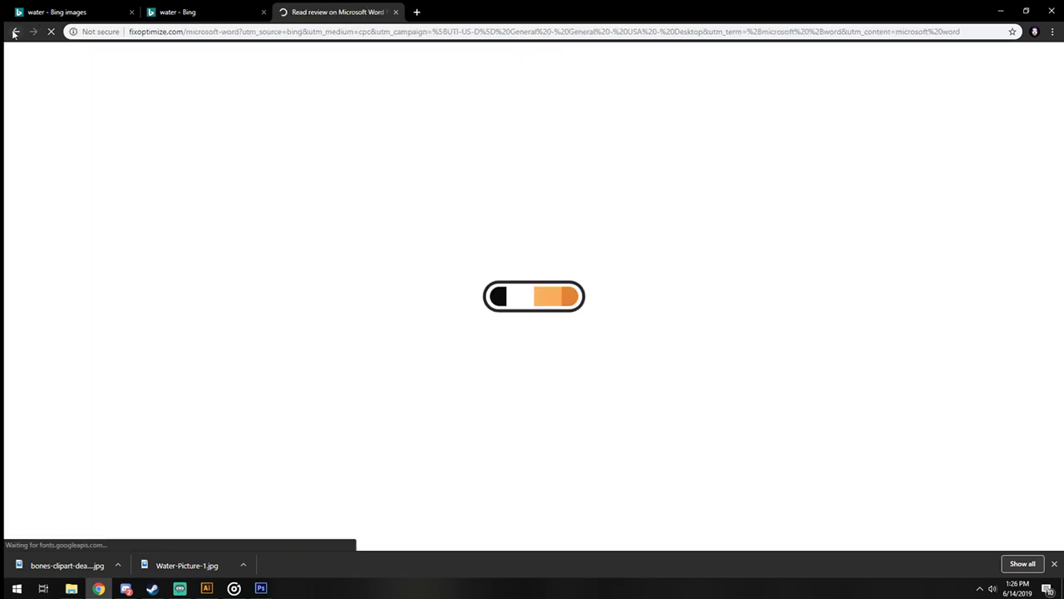
{"action": "left_click", "coordinate": [14, 33]}
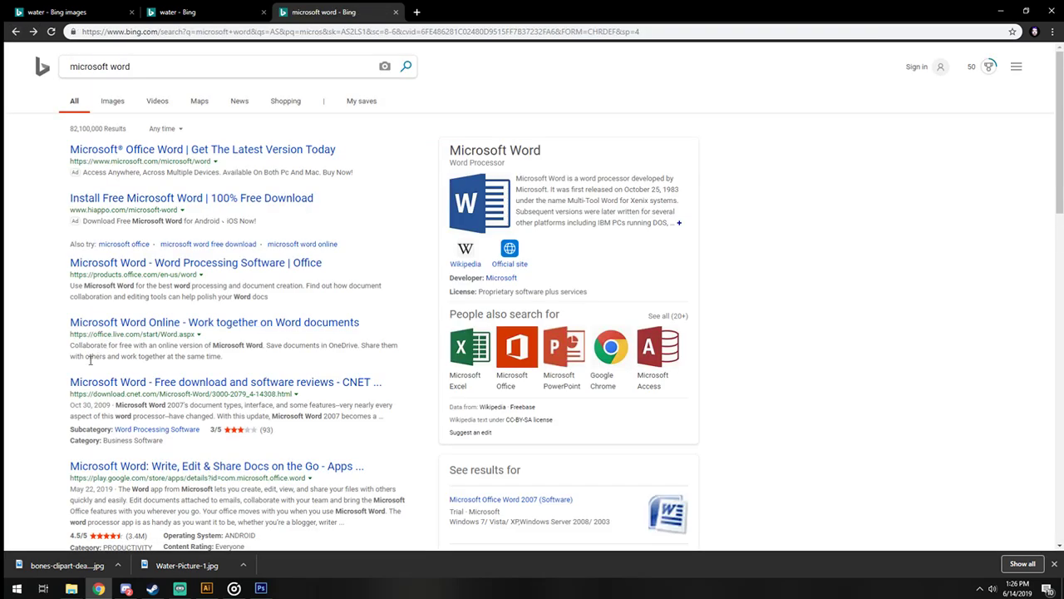
{"action": "left_click", "coordinate": [143, 381]}
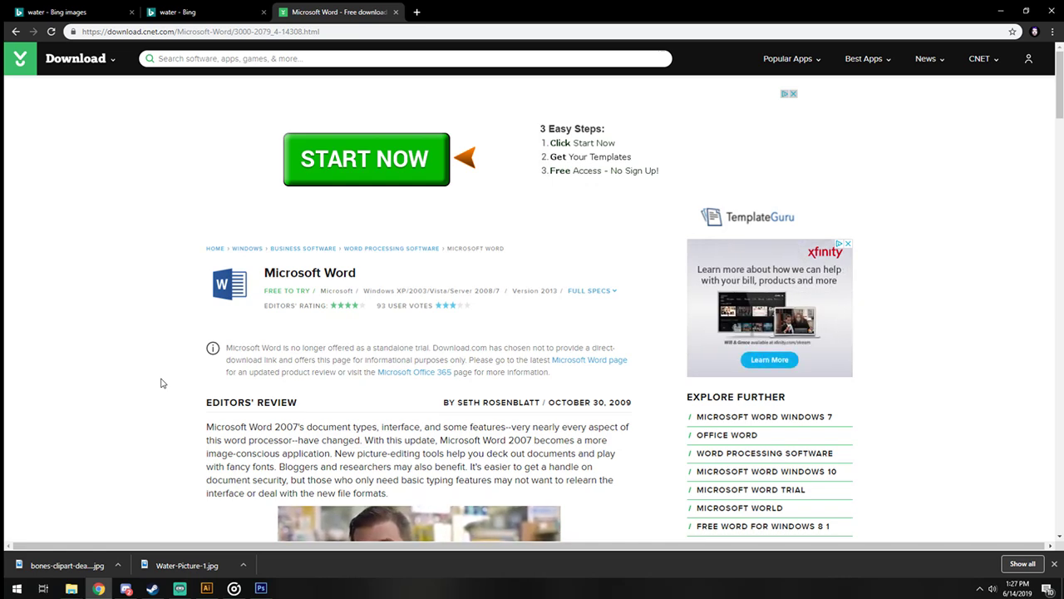
{"action": "scroll", "coordinate": [163, 369], "scroll_direction": "down", "scroll_amount": 5}
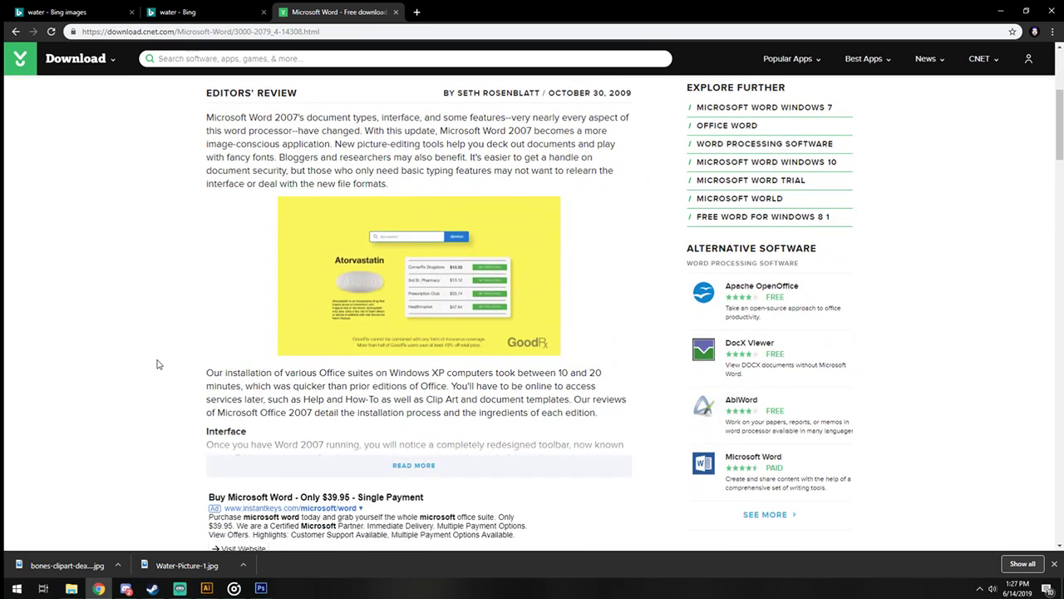
{"action": "scroll", "coordinate": [157, 364], "scroll_direction": "down", "scroll_amount": 3}
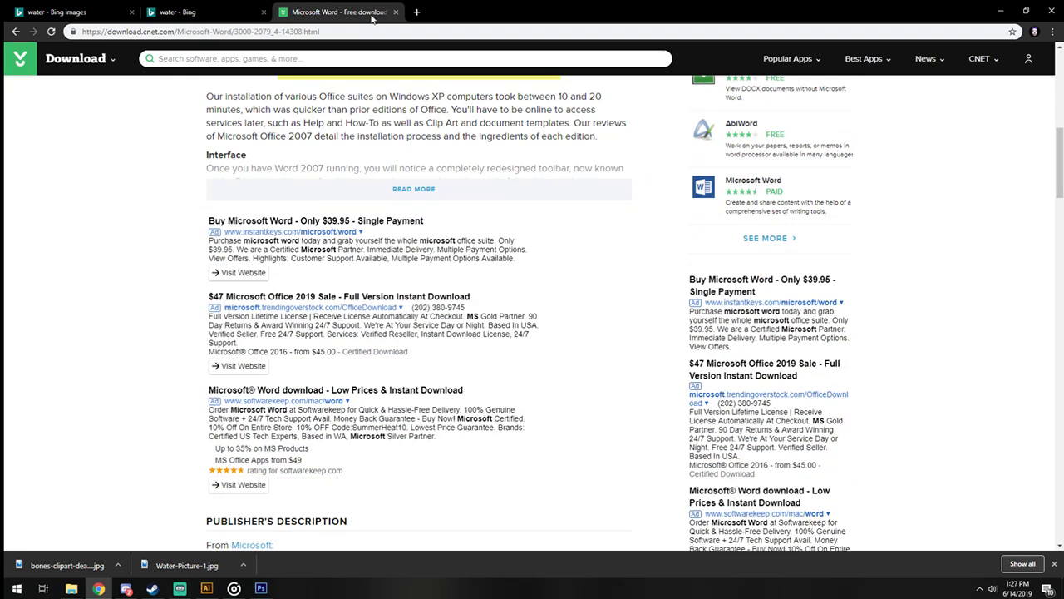
{"action": "left_click", "coordinate": [15, 30]}
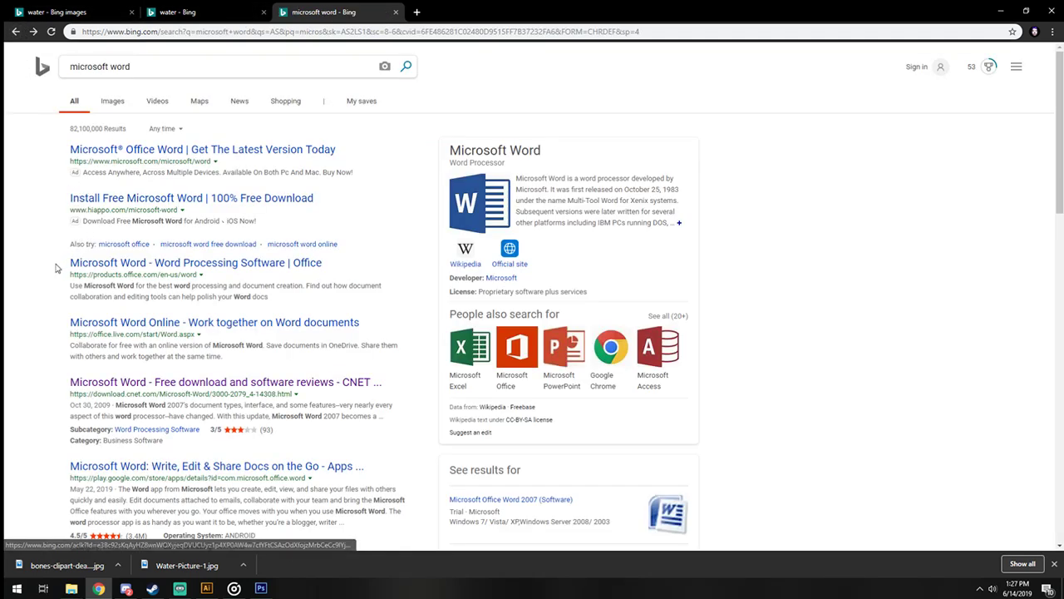
{"action": "left_click", "coordinate": [12, 588]}
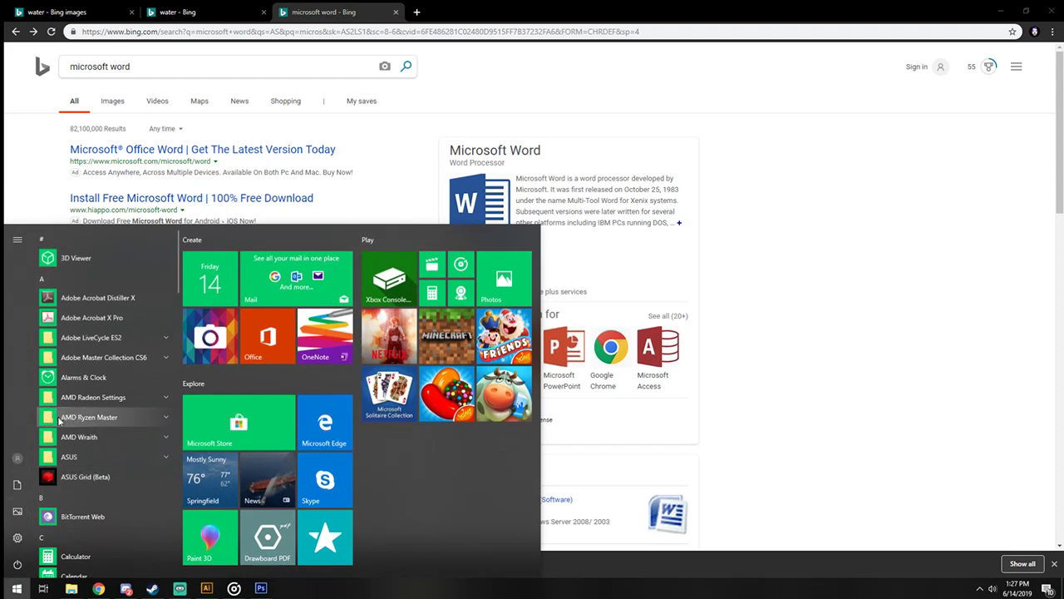
Step: Scroll down through the Start menu's installed-apps list
{"action": "scroll", "coordinate": [83, 416], "scroll_direction": "down", "scroll_amount": 5}
{"action": "scroll", "coordinate": [84, 424], "scroll_direction": "down", "scroll_amount": 5}
{"action": "scroll", "coordinate": [84, 427], "scroll_direction": "down", "scroll_amount": 5}
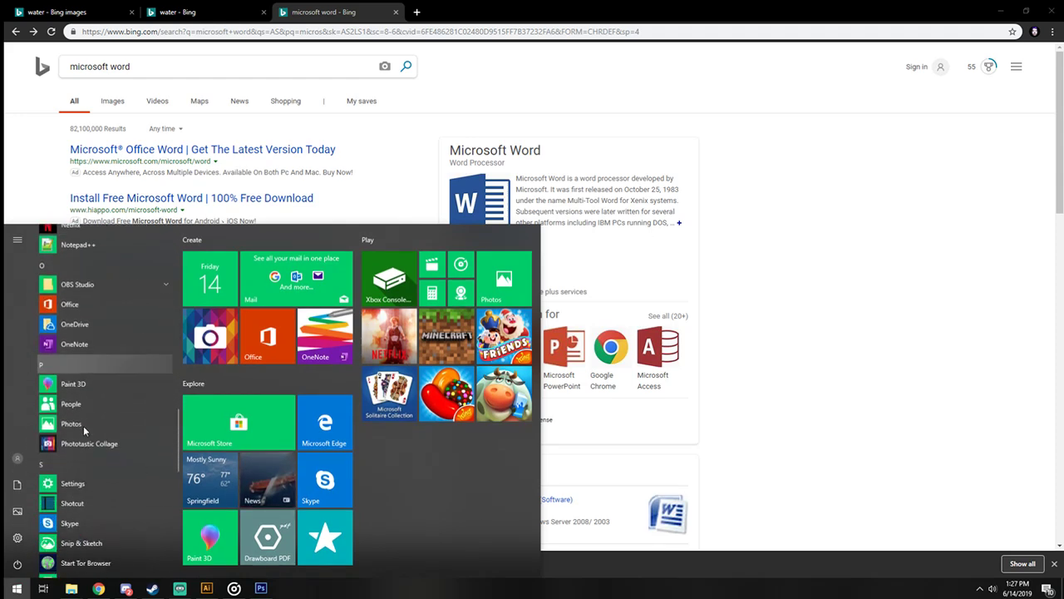
{"action": "scroll", "coordinate": [84, 426], "scroll_direction": "down", "scroll_amount": 5}
{"action": "scroll", "coordinate": [84, 426], "scroll_direction": "down", "scroll_amount": 5}
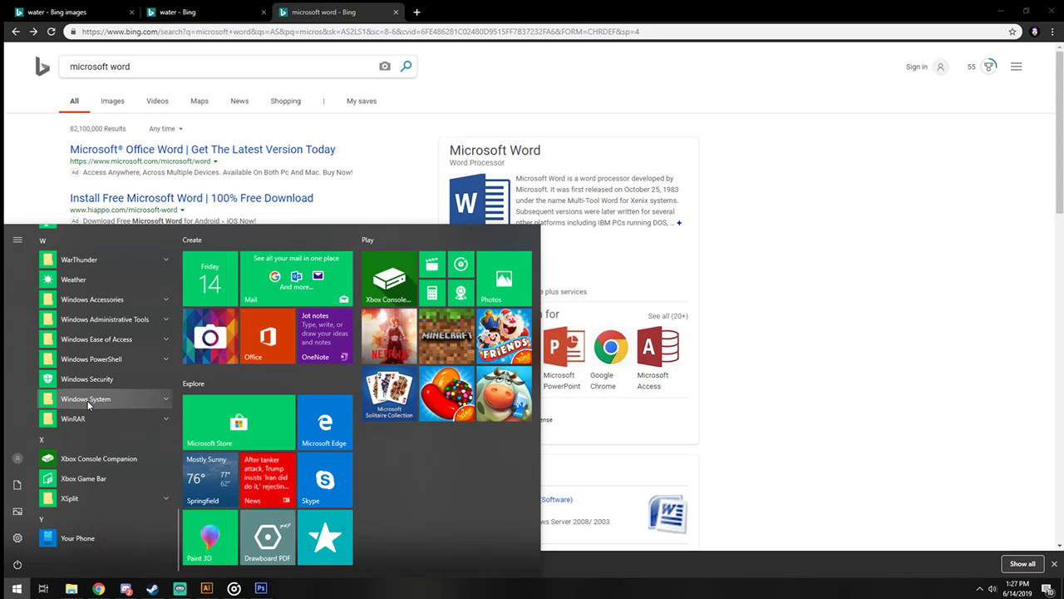
{"action": "scroll", "coordinate": [88, 405], "scroll_direction": "up", "scroll_amount": 1}
{"action": "scroll", "coordinate": [88, 405], "scroll_direction": "up", "scroll_amount": 1}
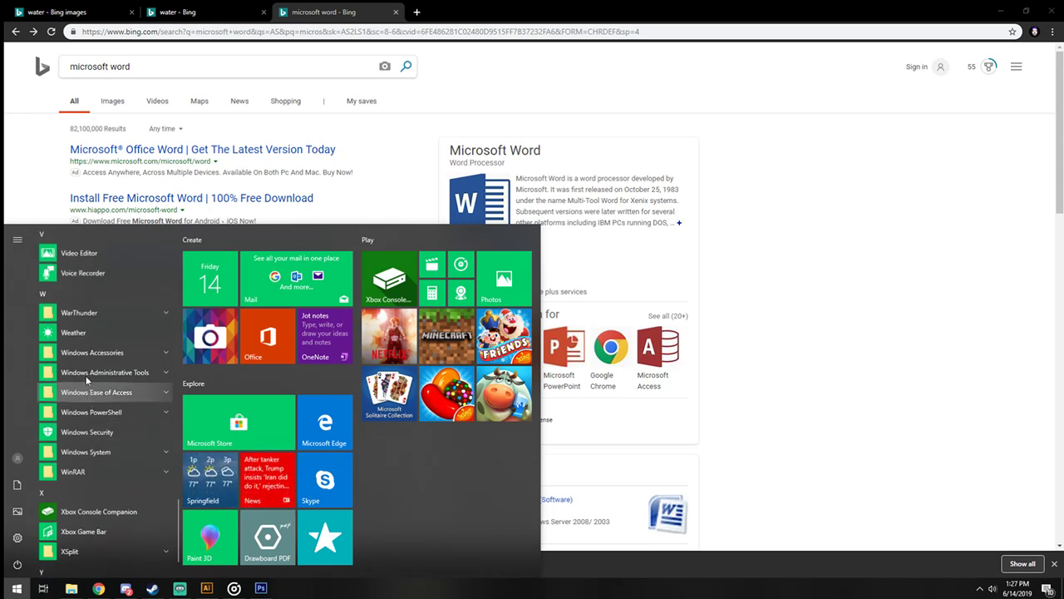
Step: Expand and collapse the Windows Accessories, Windows System and Windows Administrative Tools folders
{"action": "left_click", "coordinate": [75, 360]}
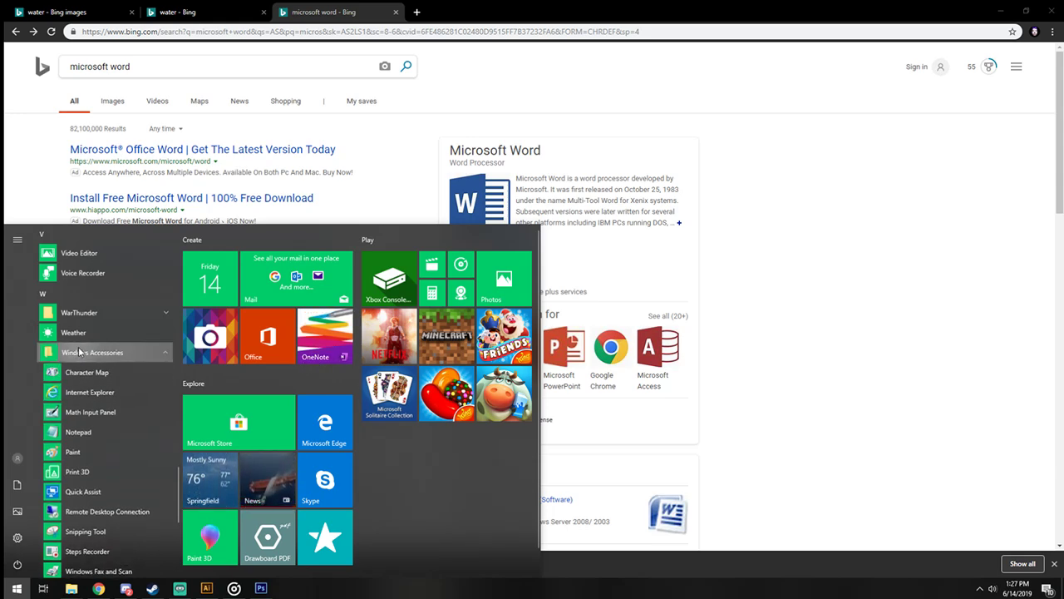
{"action": "left_click", "coordinate": [74, 355]}
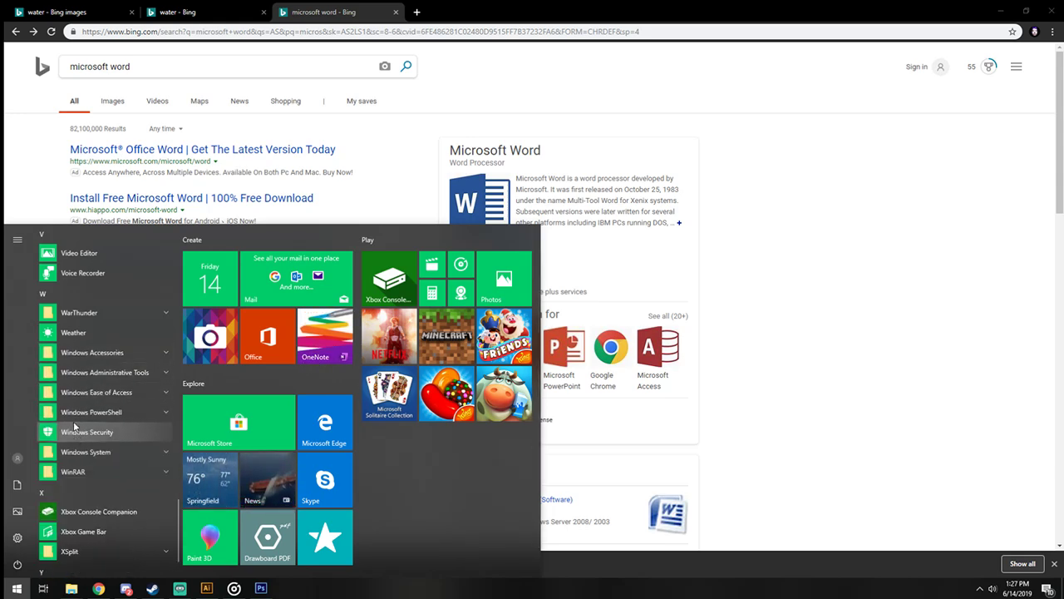
{"action": "left_click", "coordinate": [71, 454]}
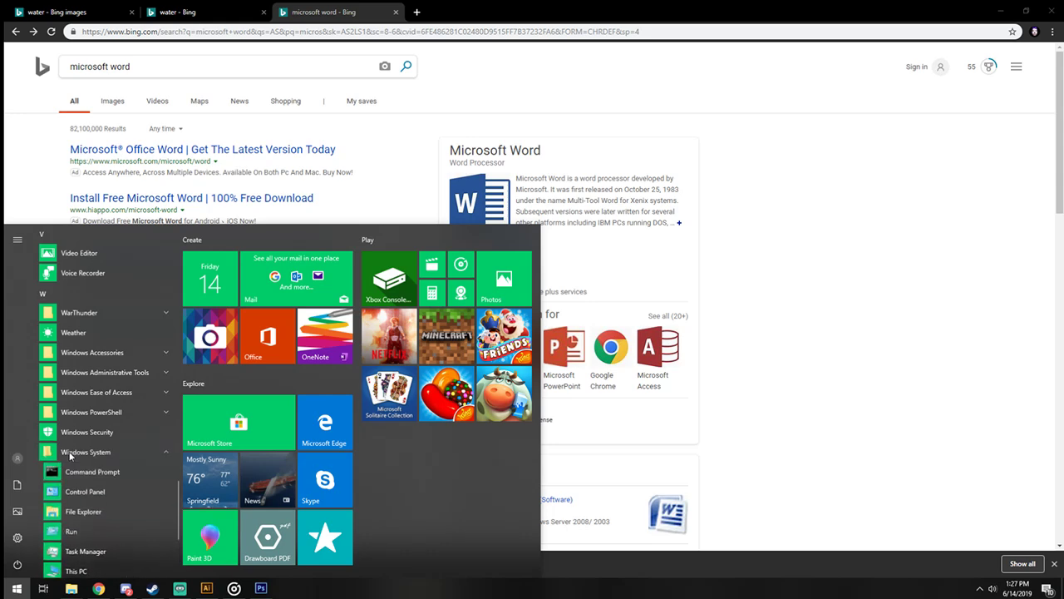
{"action": "left_click", "coordinate": [73, 452]}
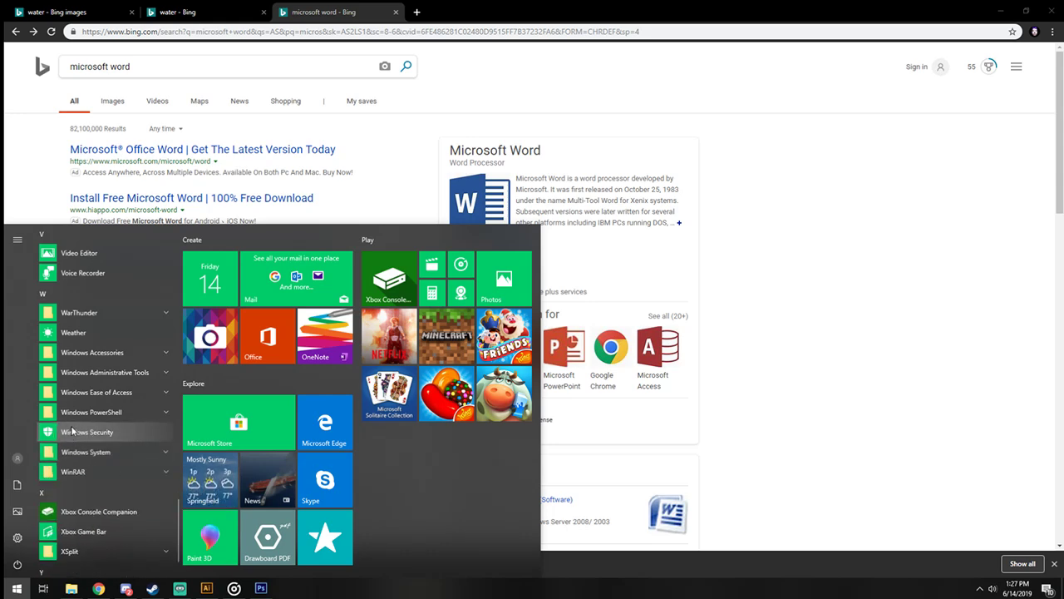
{"action": "left_click", "coordinate": [81, 373]}
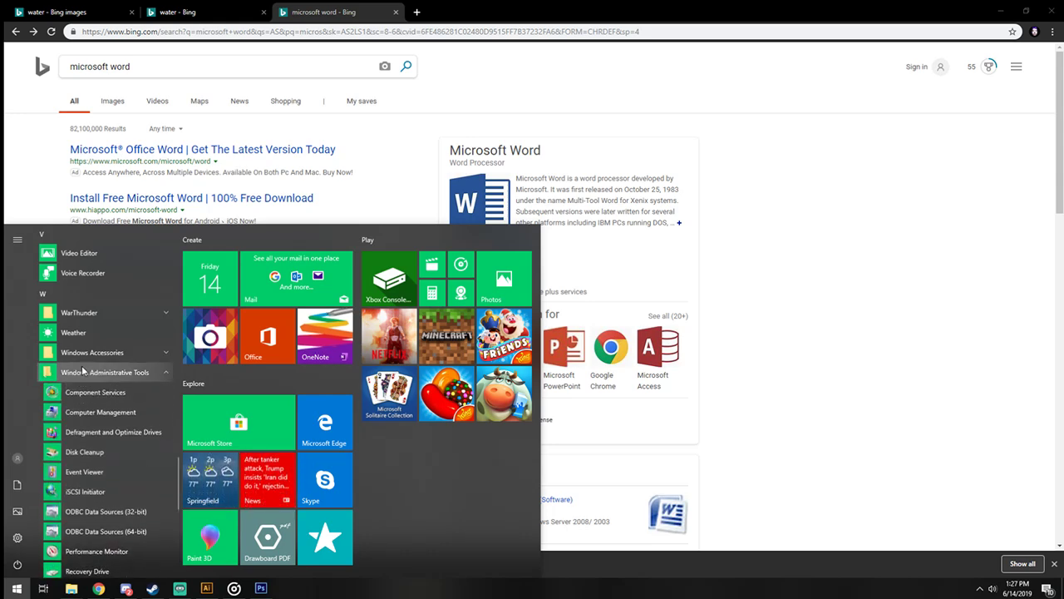
{"action": "left_click", "coordinate": [83, 371]}
Step: Scroll the app list back up until the Office entry is visible
{"action": "scroll", "coordinate": [82, 372], "scroll_direction": "up", "scroll_amount": 1}
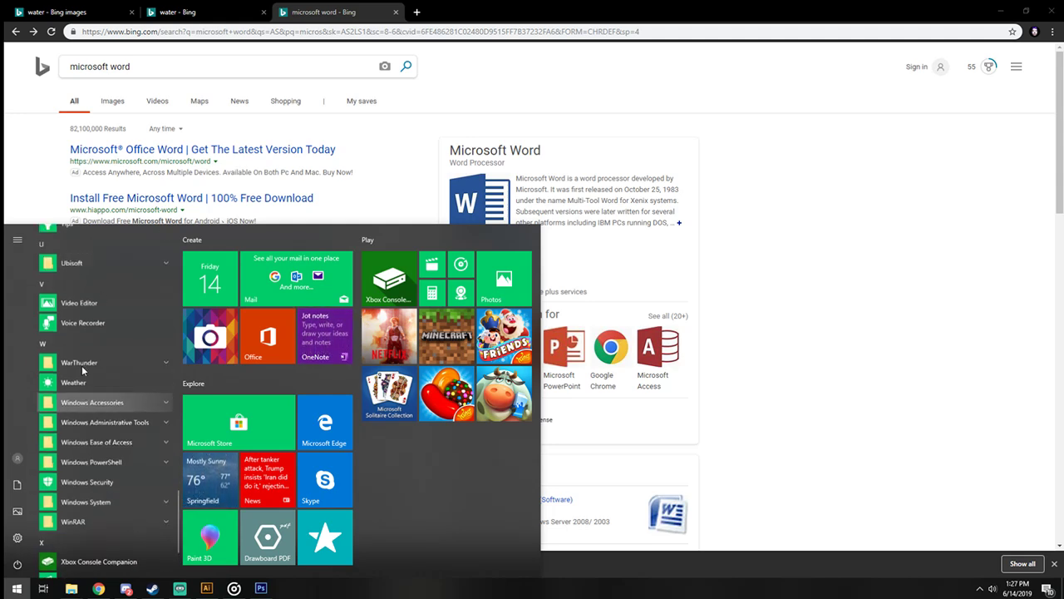
{"action": "scroll", "coordinate": [83, 382], "scroll_direction": "up", "scroll_amount": 1}
{"action": "scroll", "coordinate": [83, 395], "scroll_direction": "up", "scroll_amount": 1}
{"action": "scroll", "coordinate": [84, 406], "scroll_direction": "up", "scroll_amount": 1}
{"action": "scroll", "coordinate": [83, 406], "scroll_direction": "down", "scroll_amount": 2}
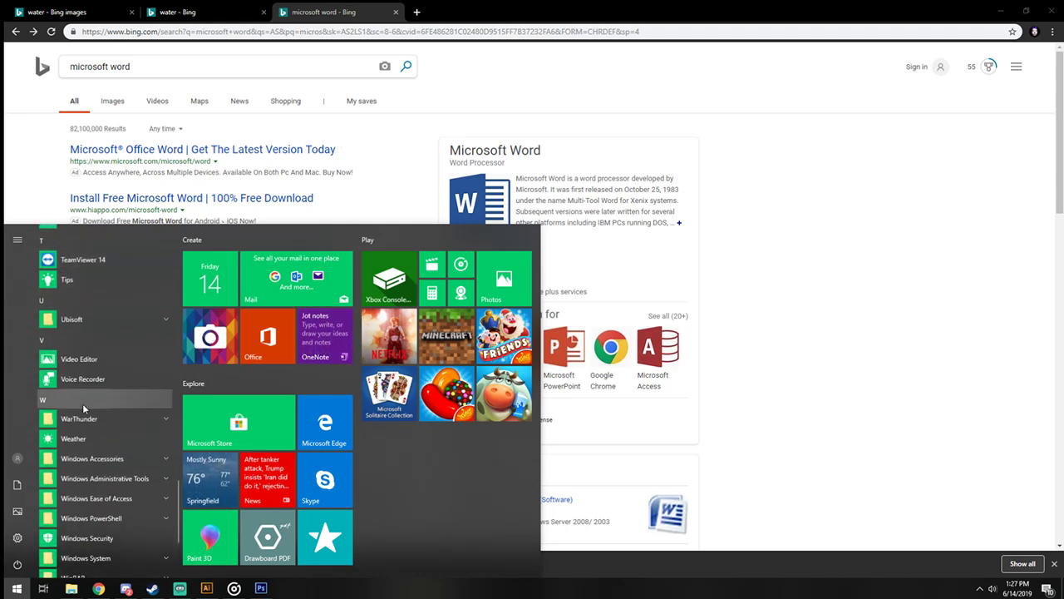
{"action": "scroll", "coordinate": [83, 406], "scroll_direction": "up", "scroll_amount": 2}
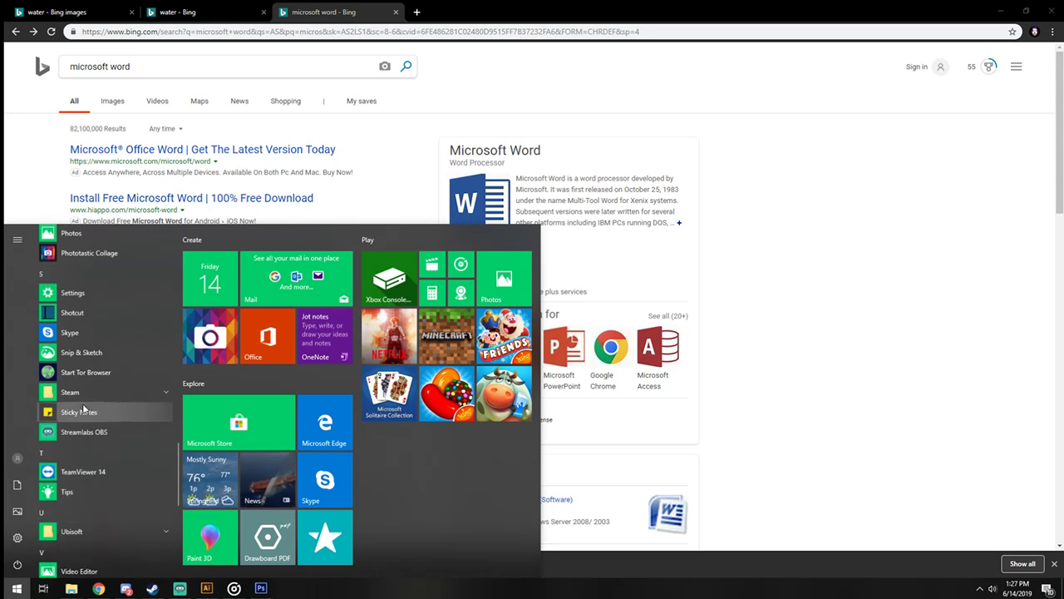
{"action": "scroll", "coordinate": [84, 407], "scroll_direction": "up", "scroll_amount": 2}
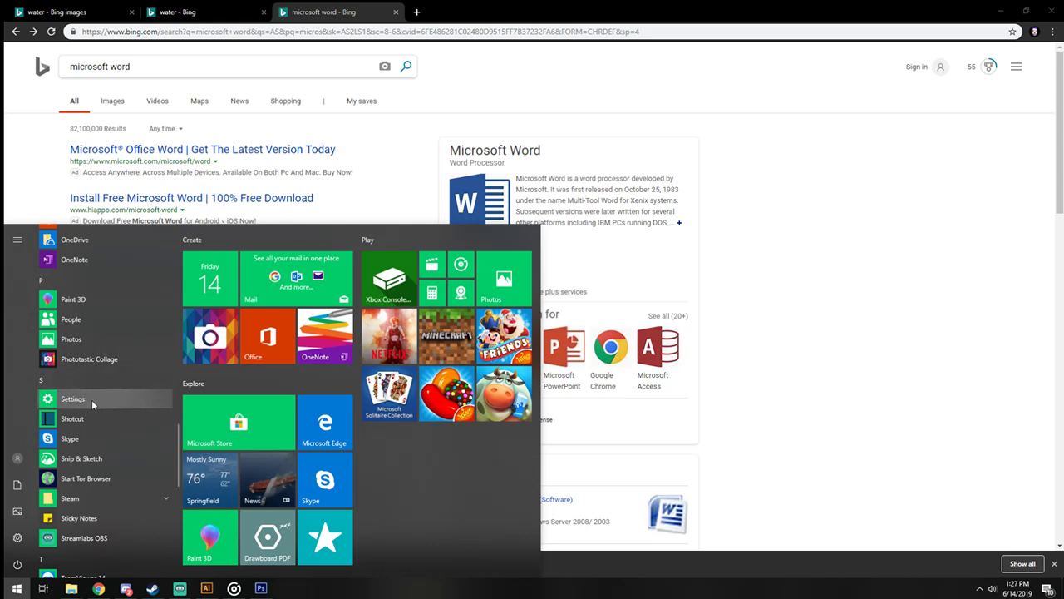
{"action": "scroll", "coordinate": [91, 404], "scroll_direction": "up", "scroll_amount": 3}
{"action": "scroll", "coordinate": [83, 432], "scroll_direction": "up", "scroll_amount": 2}
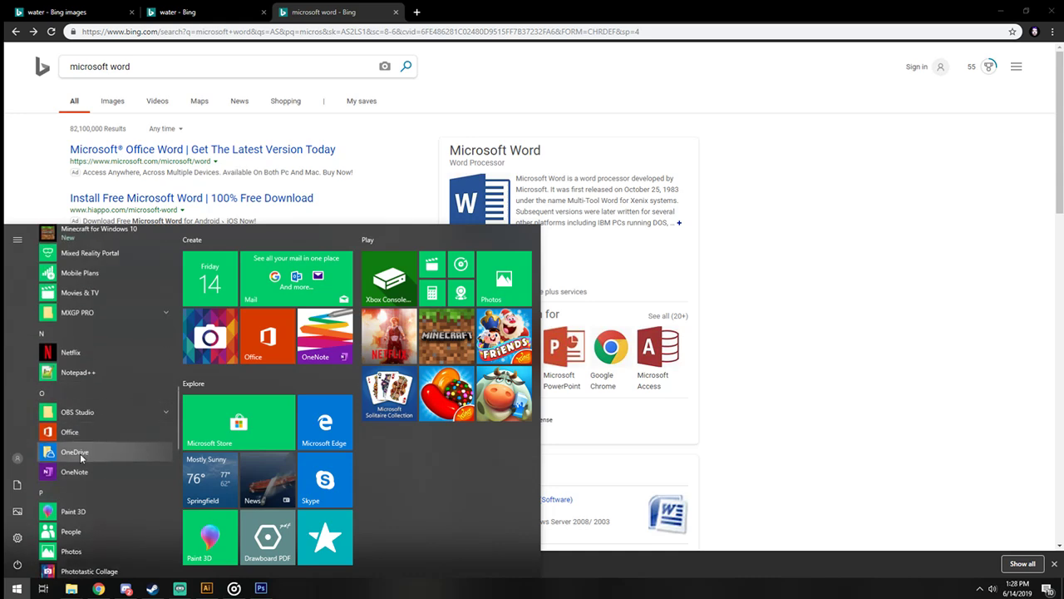
Step: Launch Office from the Start menu and choose Word to reach its new-document page
{"action": "left_click", "coordinate": [69, 432]}
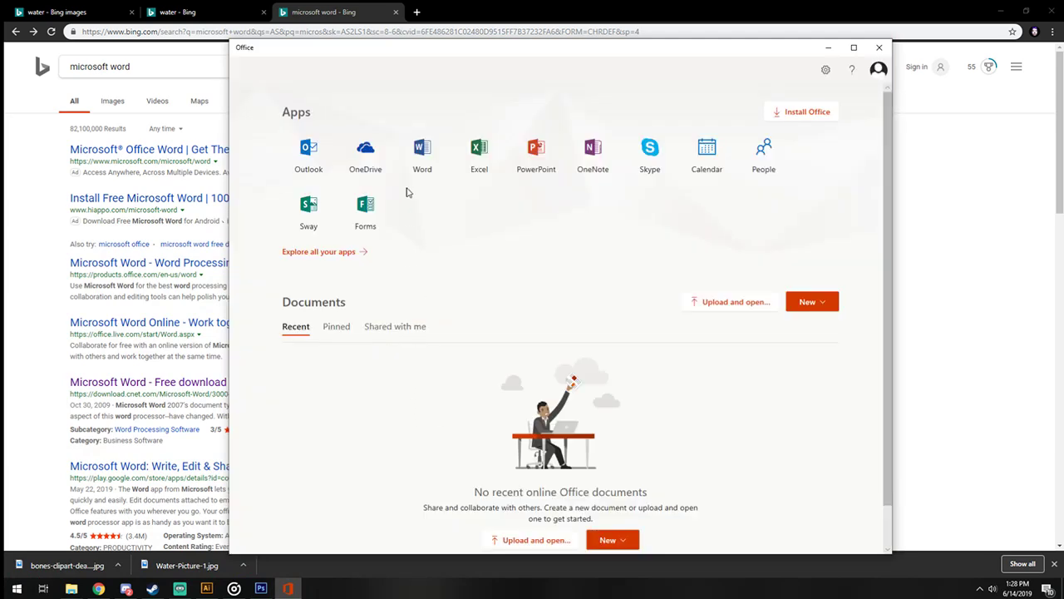
{"action": "left_click", "coordinate": [425, 151]}
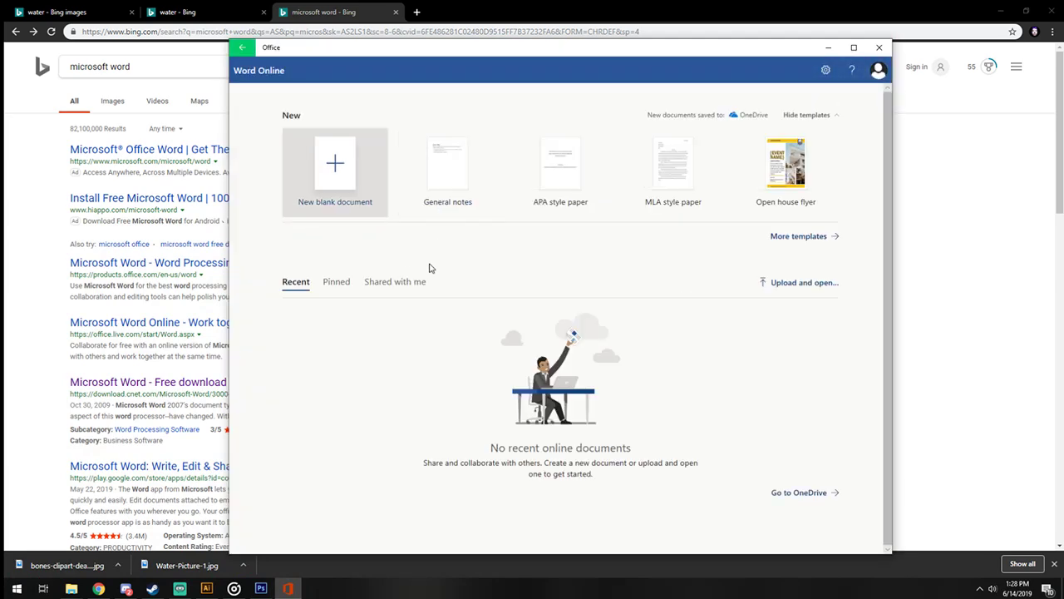
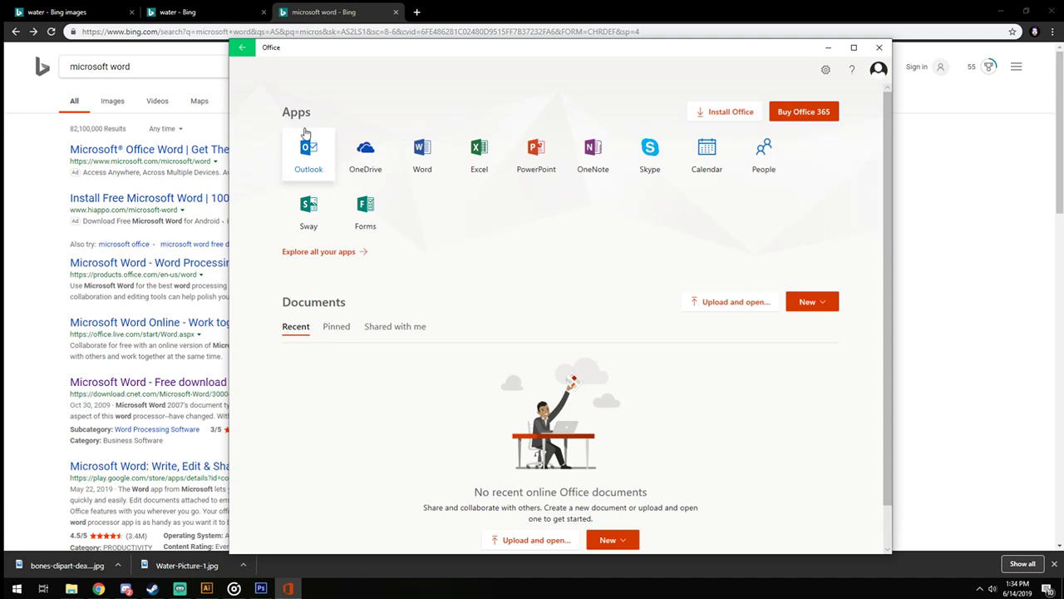
Step: Open Word's start page with New blank document, dismissing the Edge account security window
{"action": "left_click", "coordinate": [422, 174]}
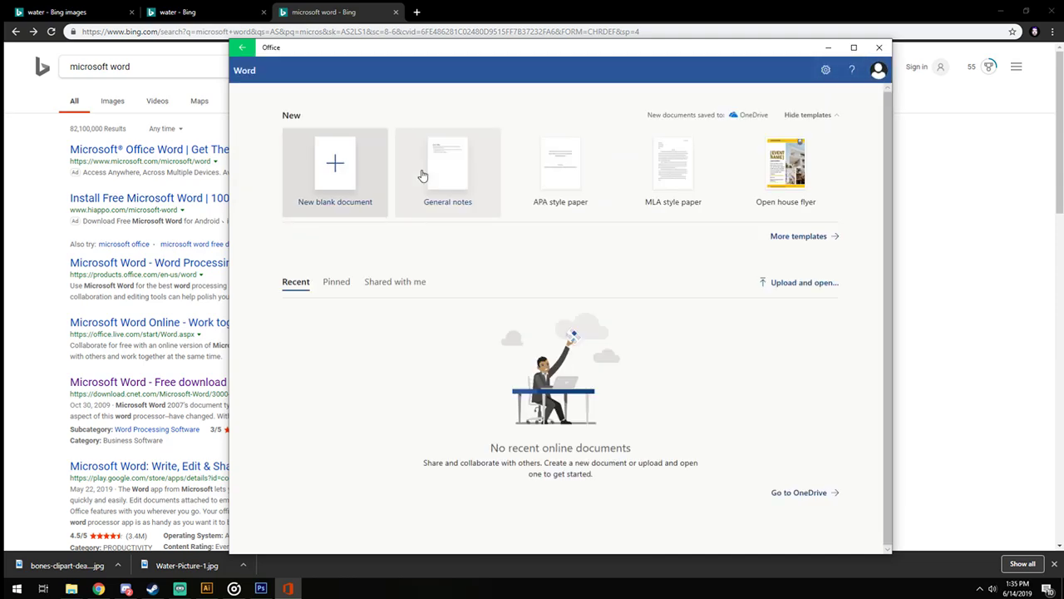
{"action": "left_click", "coordinate": [363, 161]}
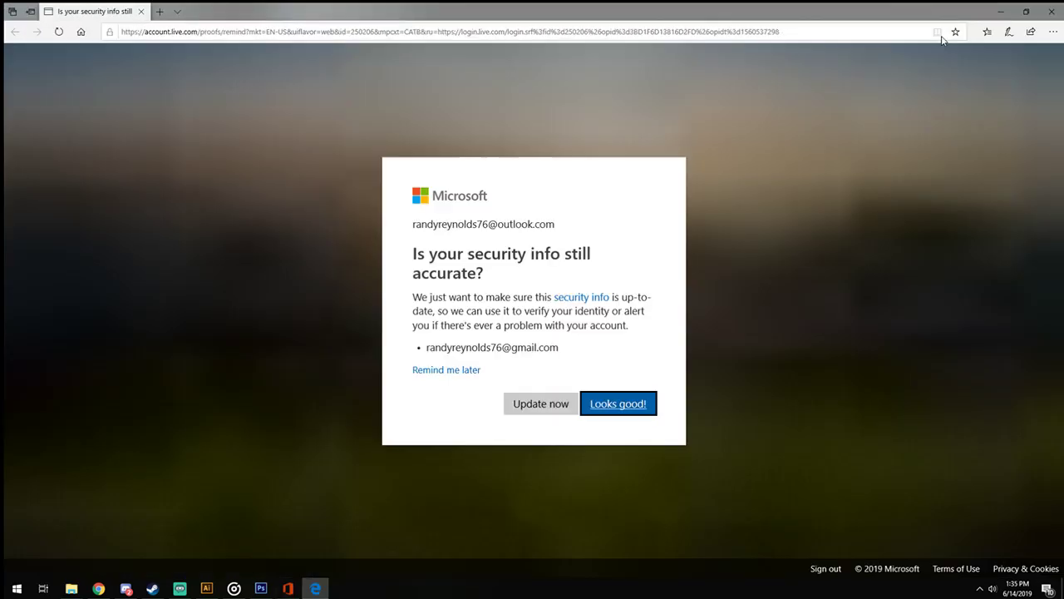
{"action": "left_click", "coordinate": [1051, 13]}
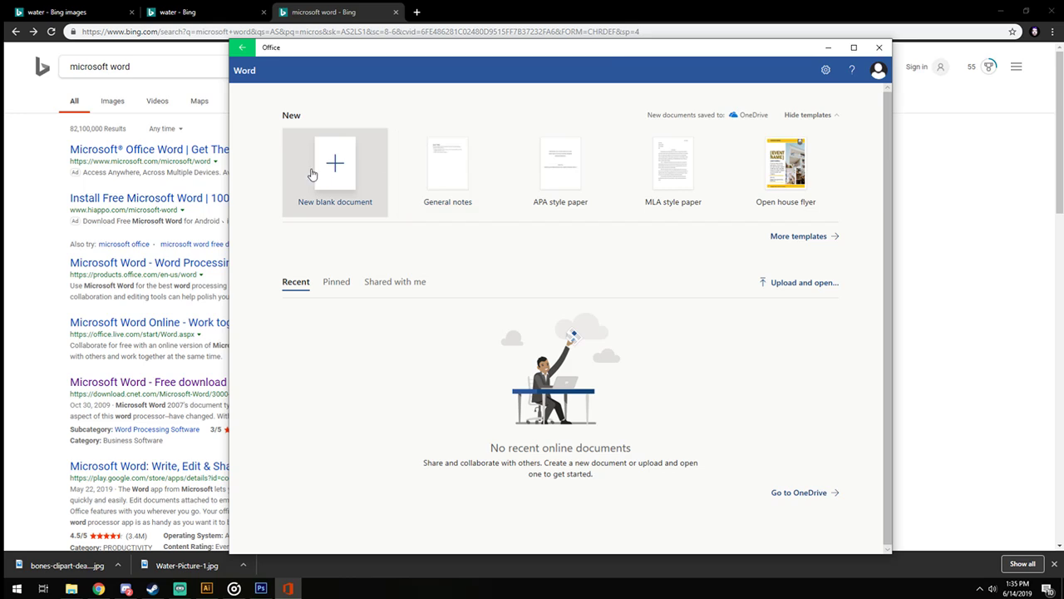